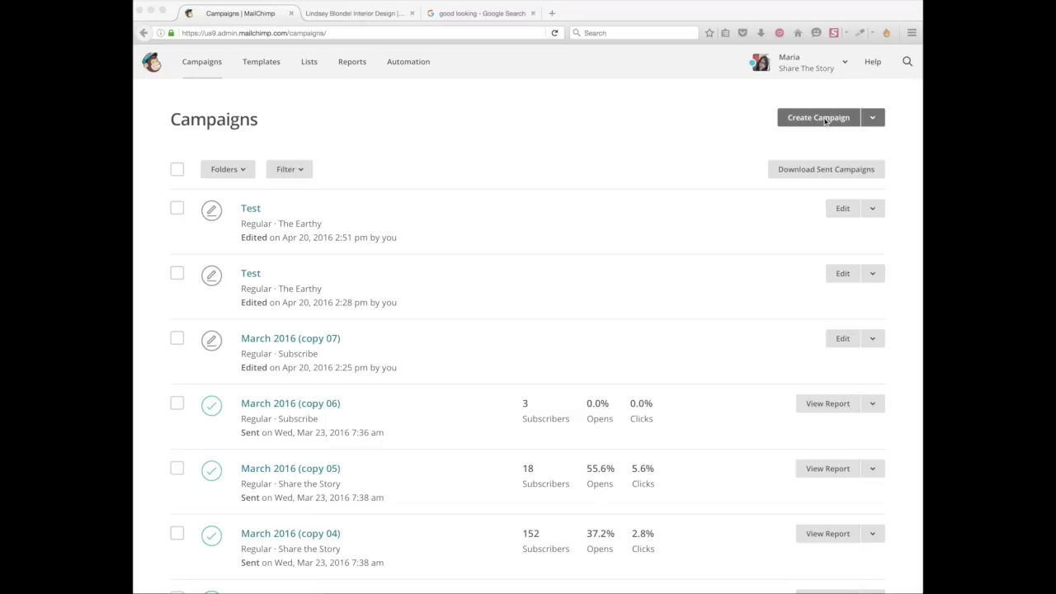
Create a regular campaign addressed to the entire list The Earthy and proceed to its setup.
{"action": "left_click", "coordinate": [825, 120]}
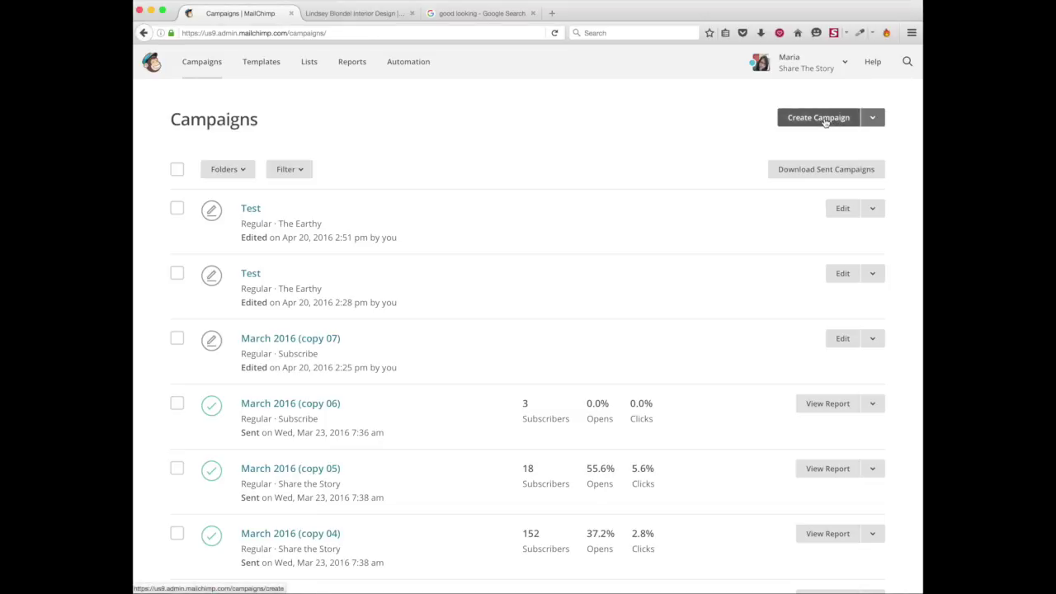
{"action": "left_click", "coordinate": [825, 121]}
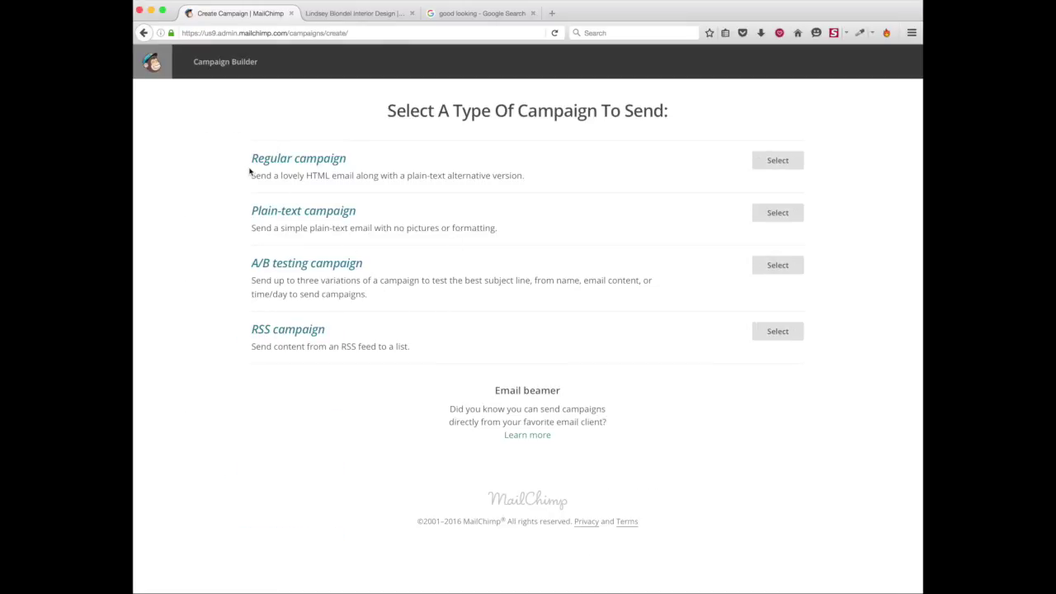
{"action": "left_click", "coordinate": [773, 168]}
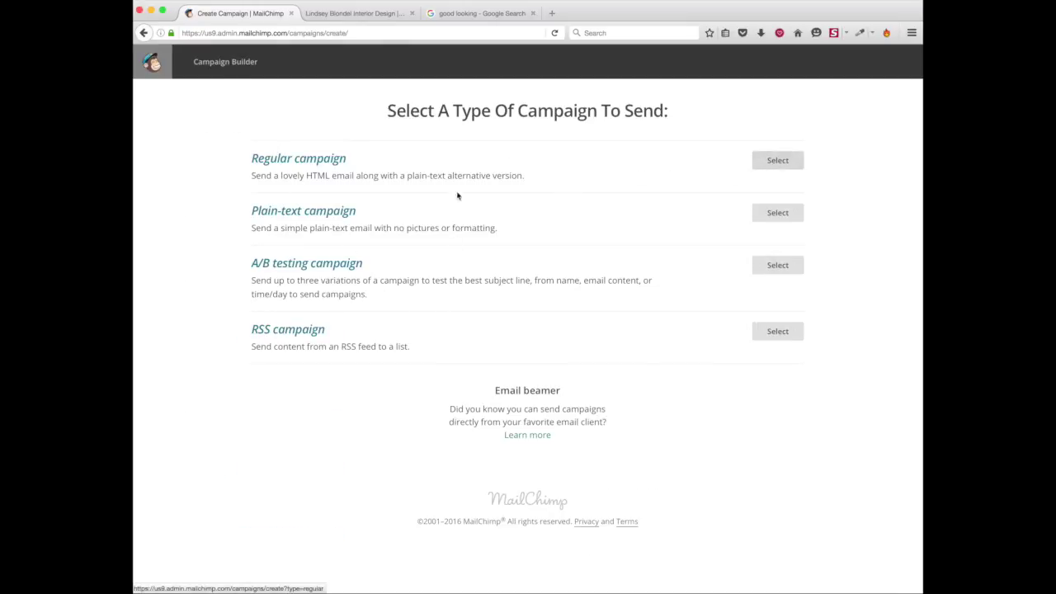
{"action": "left_click", "coordinate": [778, 161]}
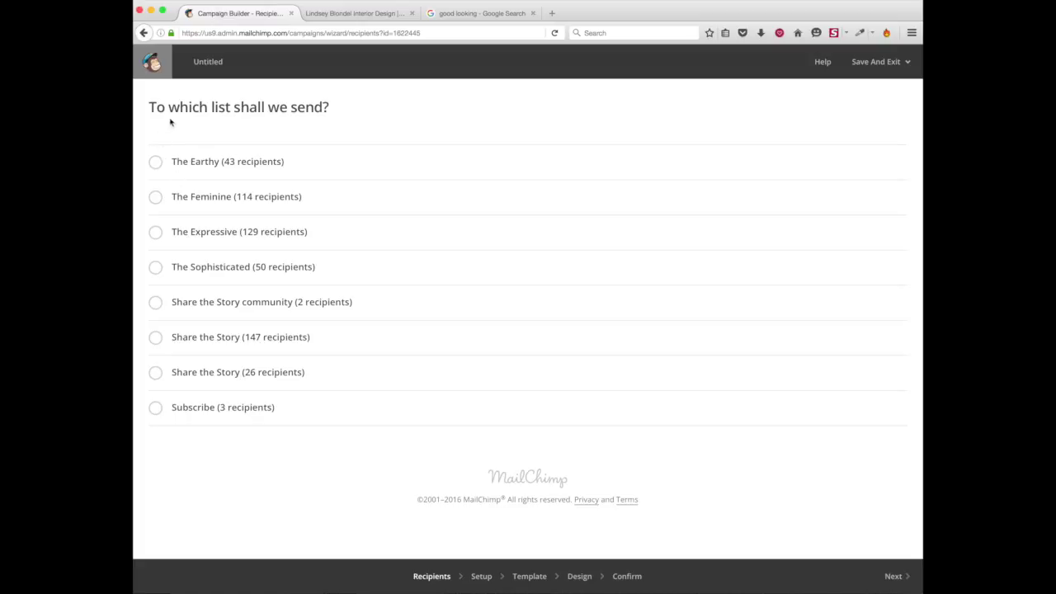
{"action": "left_click", "coordinate": [155, 162]}
{"action": "left_click", "coordinate": [482, 577]}
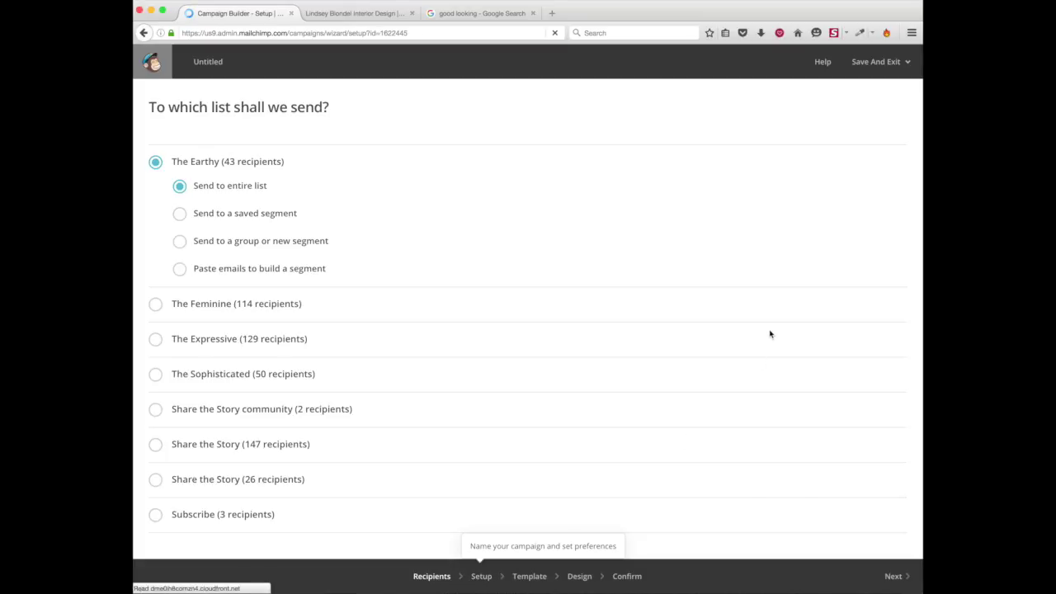
Name the campaign Test, set the email subject to "How to use mailchimp" and proceed to template selection.
{"action": "left_click", "coordinate": [248, 171]}
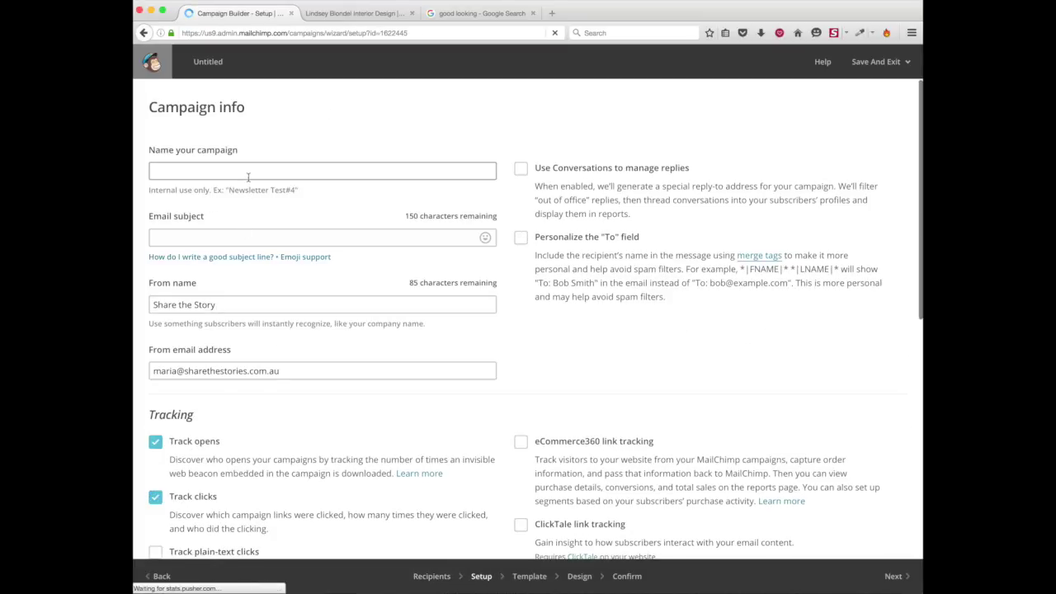
{"action": "type", "text": "Test"}
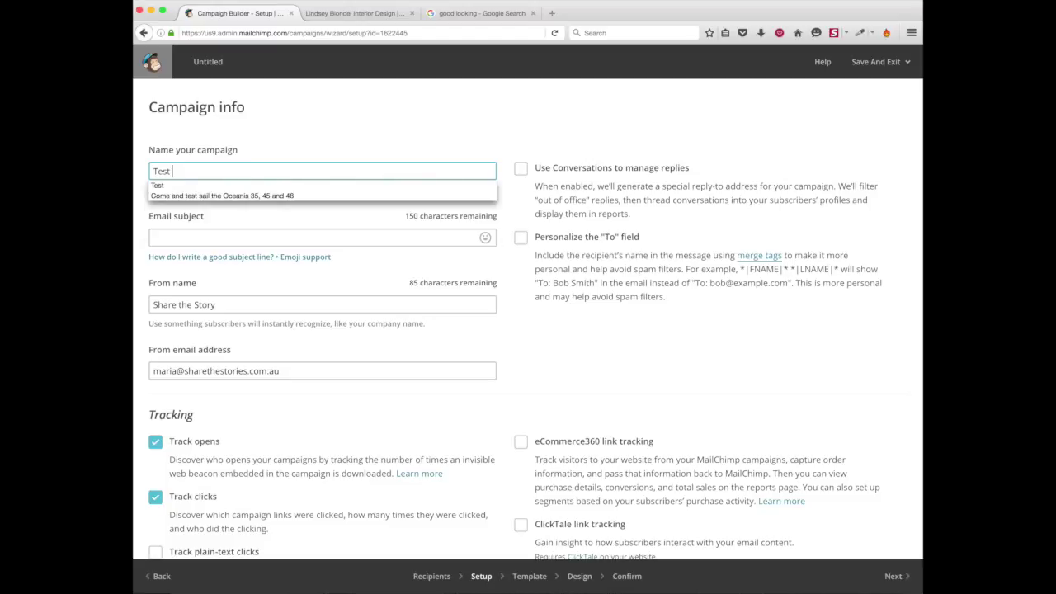
{"action": "left_click", "coordinate": [219, 237]}
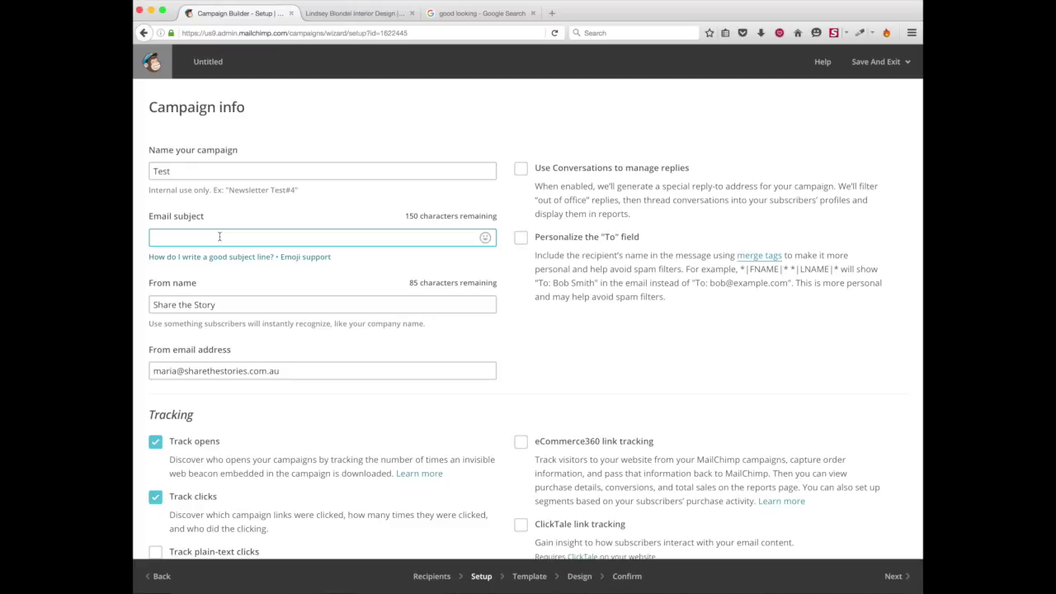
{"action": "type", "text": "How to use mailchimp"}
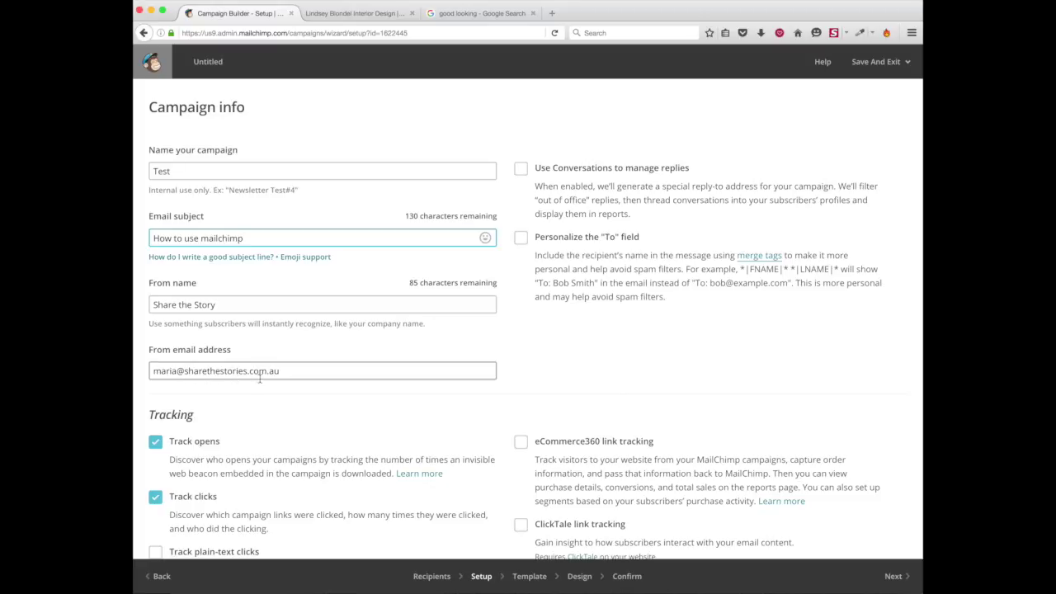
{"action": "scroll", "coordinate": [372, 370], "scroll_direction": "down", "scroll_amount": 10}
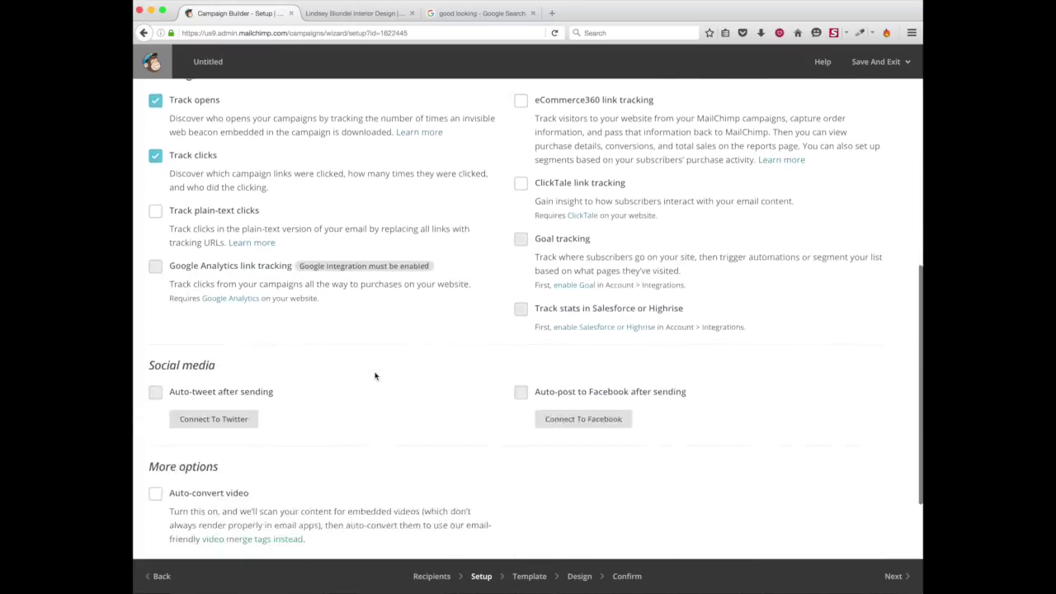
{"action": "left_click", "coordinate": [529, 577]}
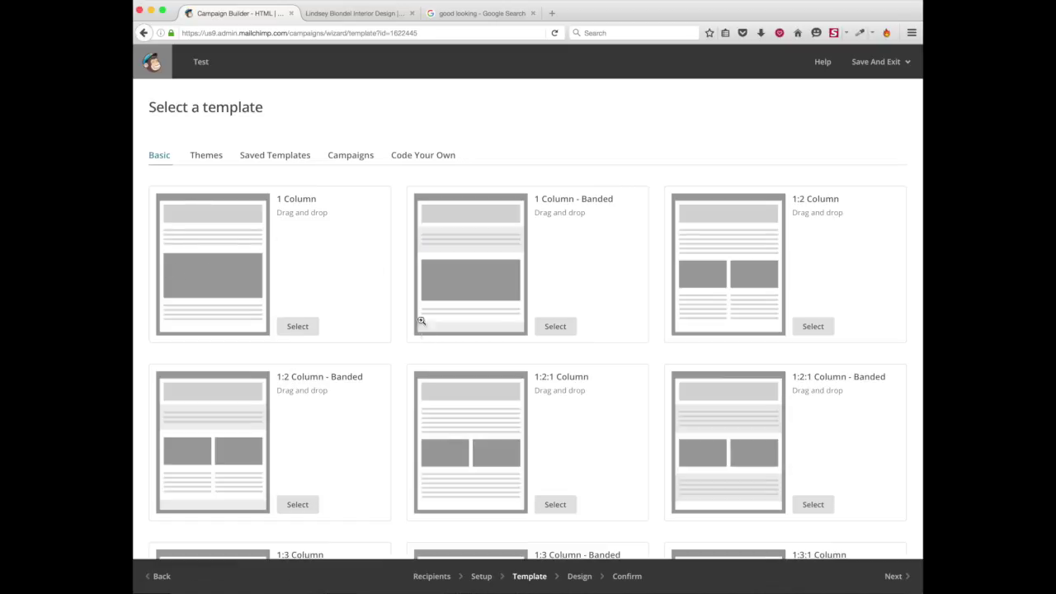
Review the basic layouts and choose the 1 Column template for the campaign.
{"action": "scroll", "coordinate": [781, 280], "scroll_direction": "down", "scroll_amount": 3}
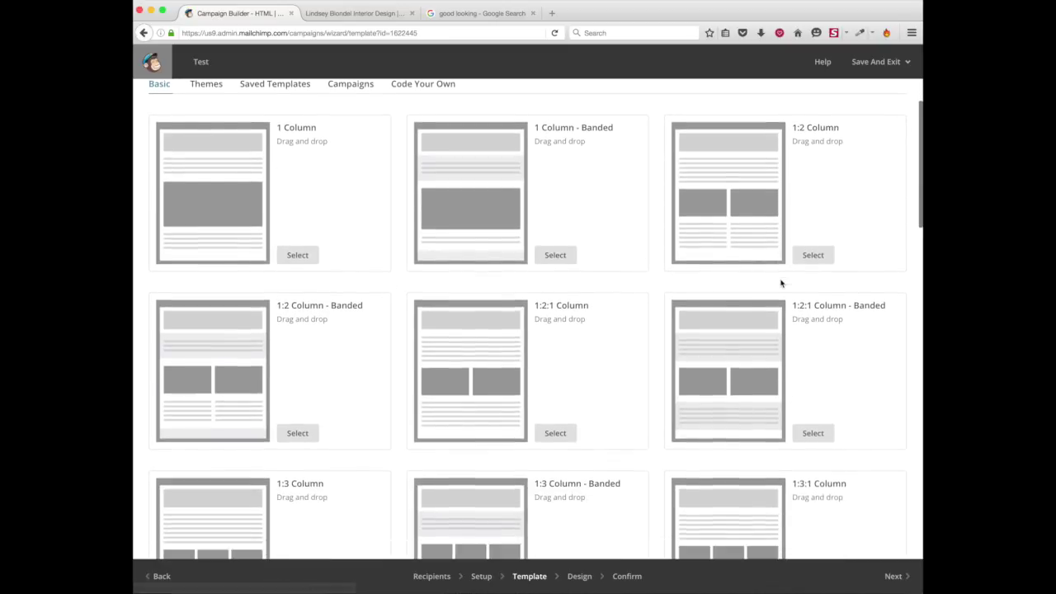
{"action": "scroll", "coordinate": [781, 282], "scroll_direction": "down", "scroll_amount": 7}
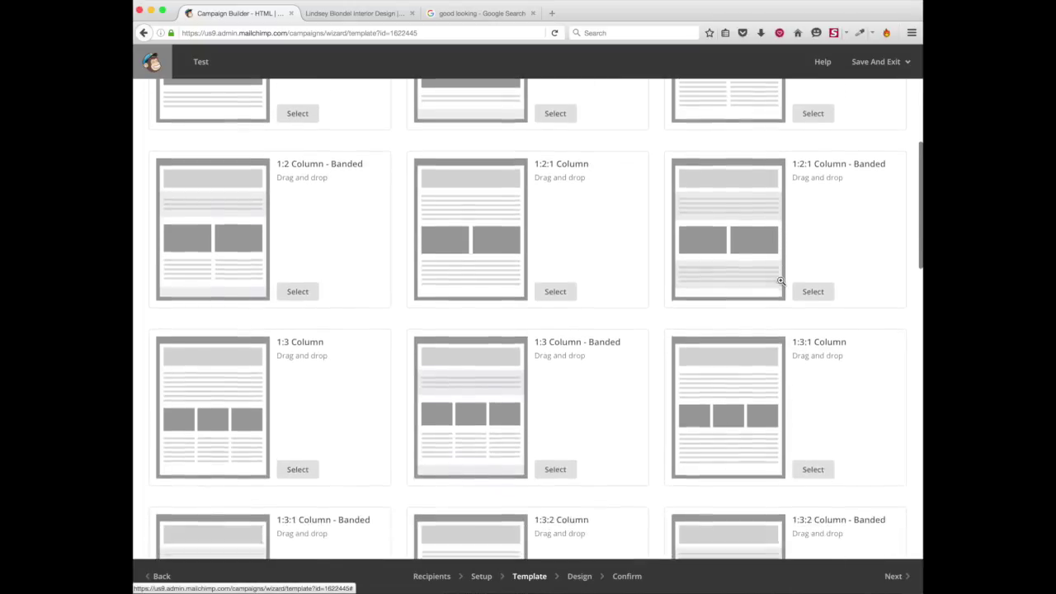
{"action": "scroll", "coordinate": [781, 282], "scroll_direction": "down", "scroll_amount": 12}
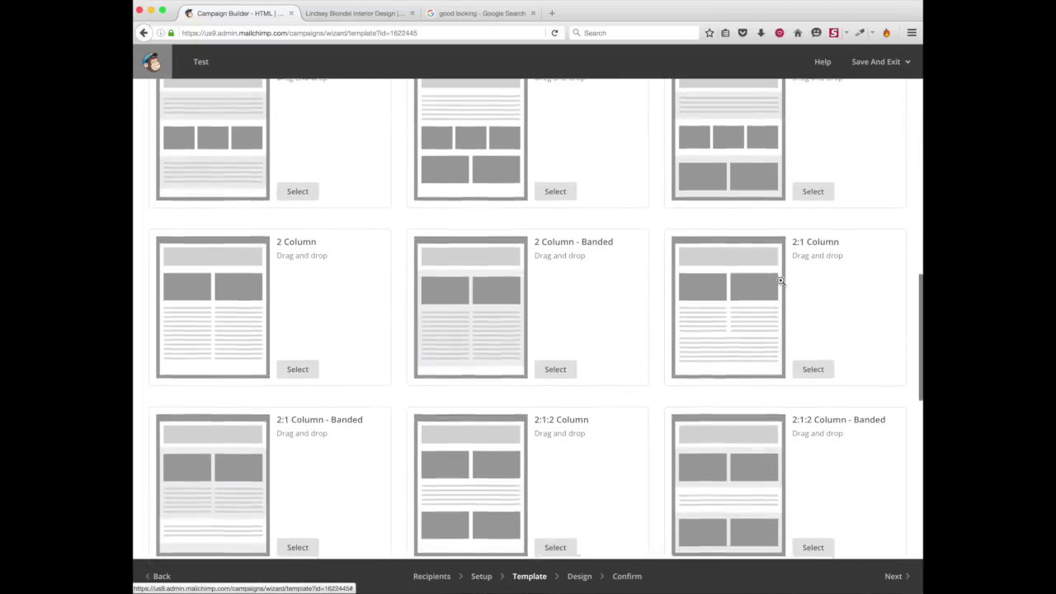
{"action": "scroll", "coordinate": [781, 283], "scroll_direction": "down", "scroll_amount": 7}
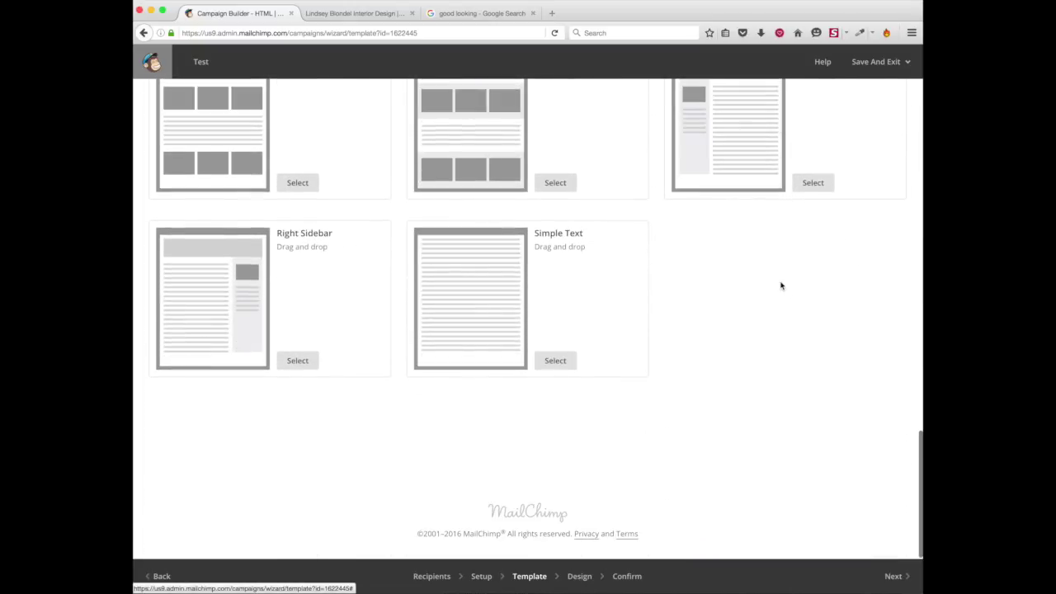
{"action": "scroll", "coordinate": [781, 286], "scroll_direction": "up", "scroll_amount": 1}
{"action": "scroll", "coordinate": [780, 285], "scroll_direction": "up", "scroll_amount": 1}
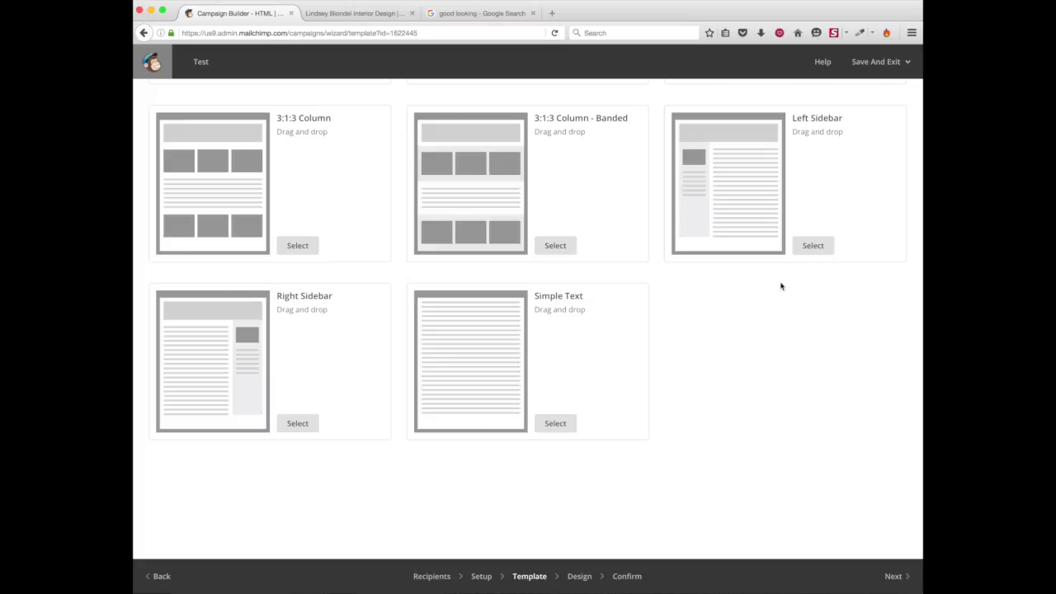
{"action": "scroll", "coordinate": [677, 388], "scroll_direction": "up", "scroll_amount": 10}
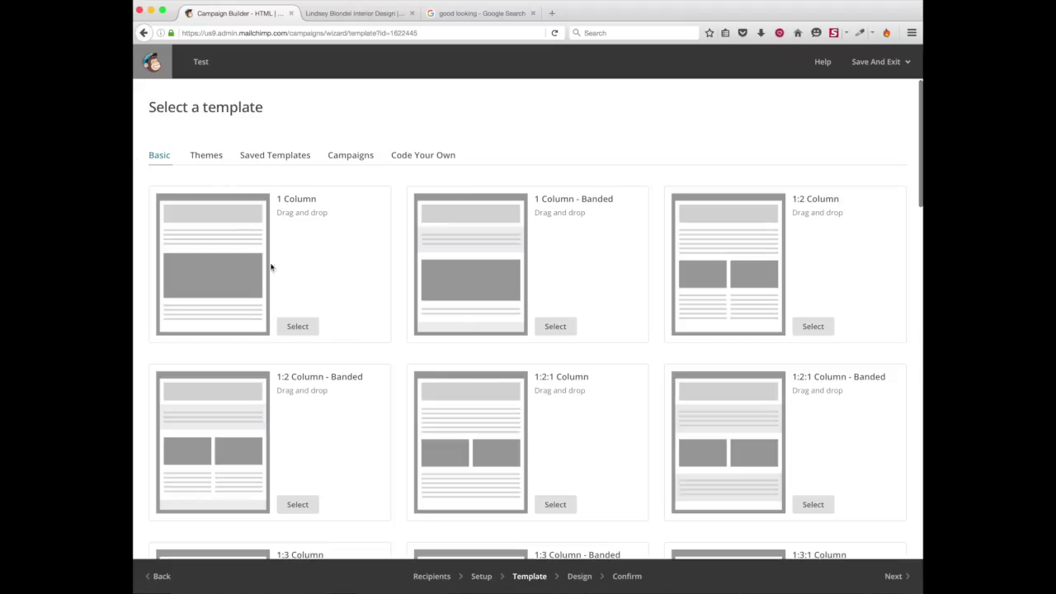
{"action": "left_click", "coordinate": [298, 327]}
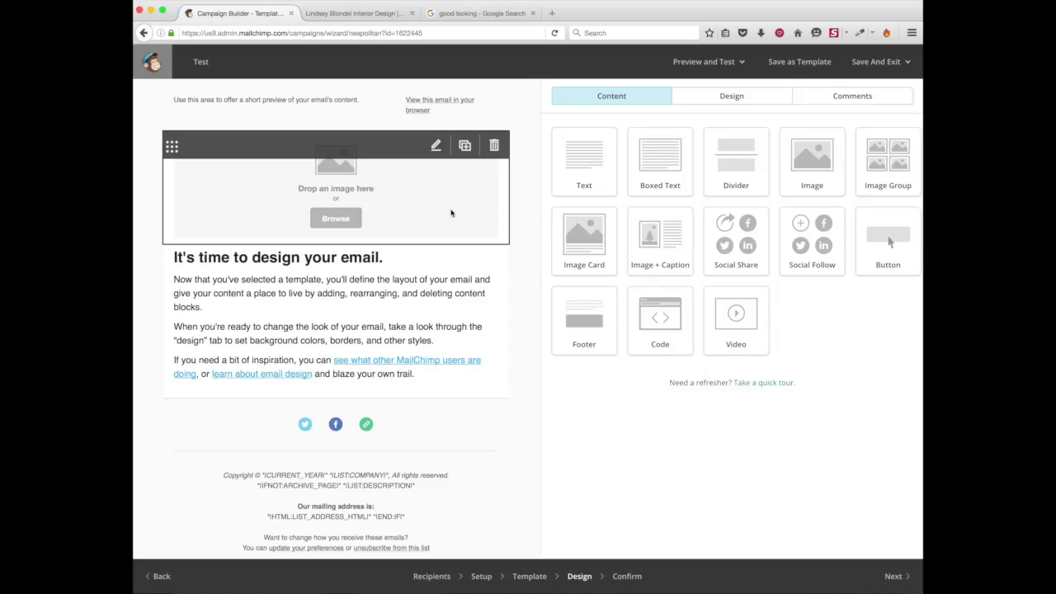
Fill the header image placeholder with the stored "banner newsletter" image, found by searching the files for "banner", and save the block.
{"action": "left_click", "coordinate": [376, 180]}
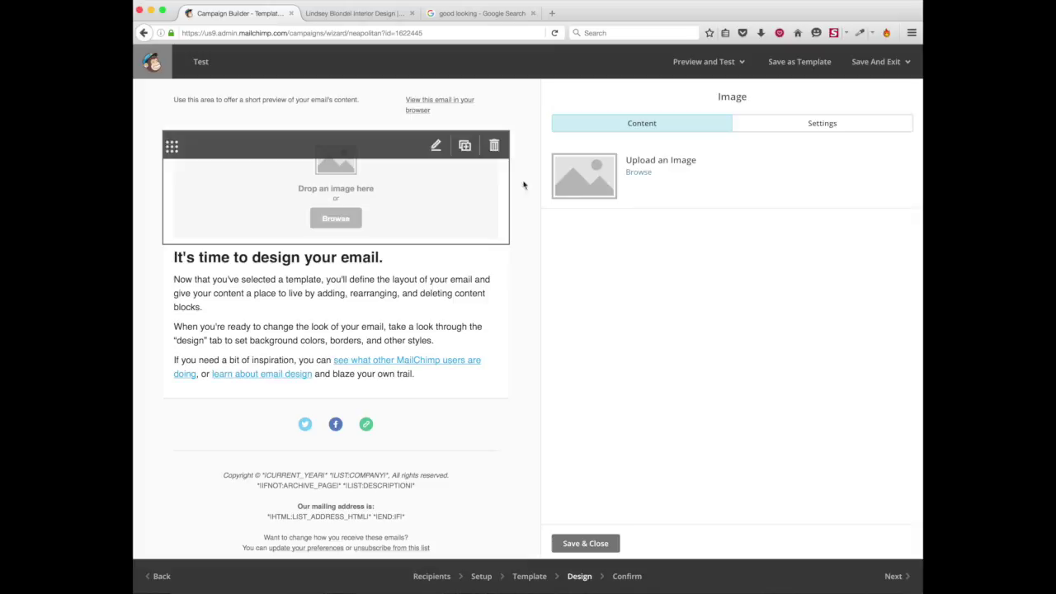
{"action": "left_click", "coordinate": [640, 173]}
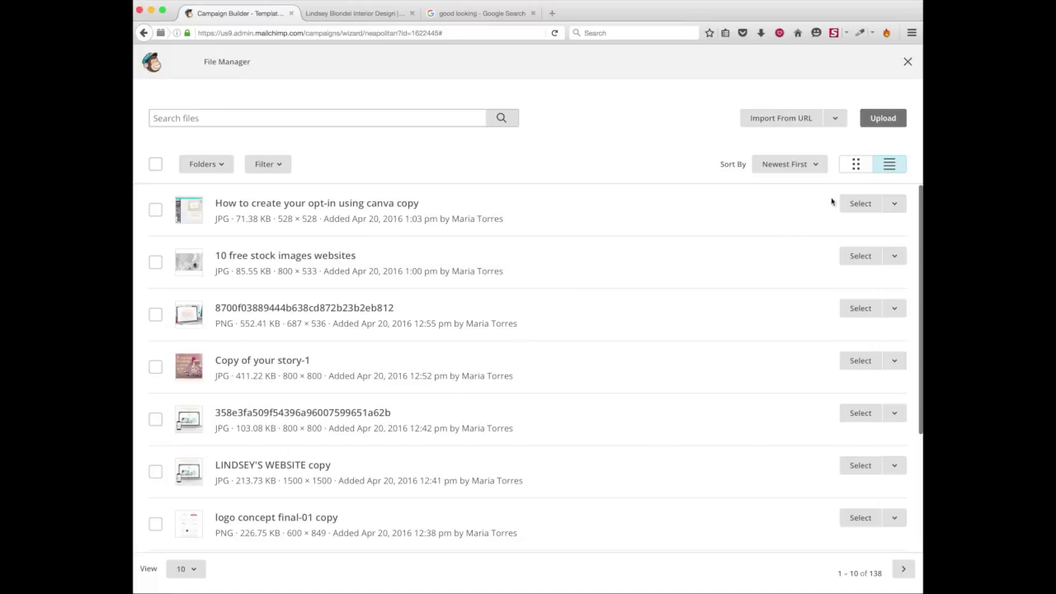
{"action": "left_click", "coordinate": [878, 120]}
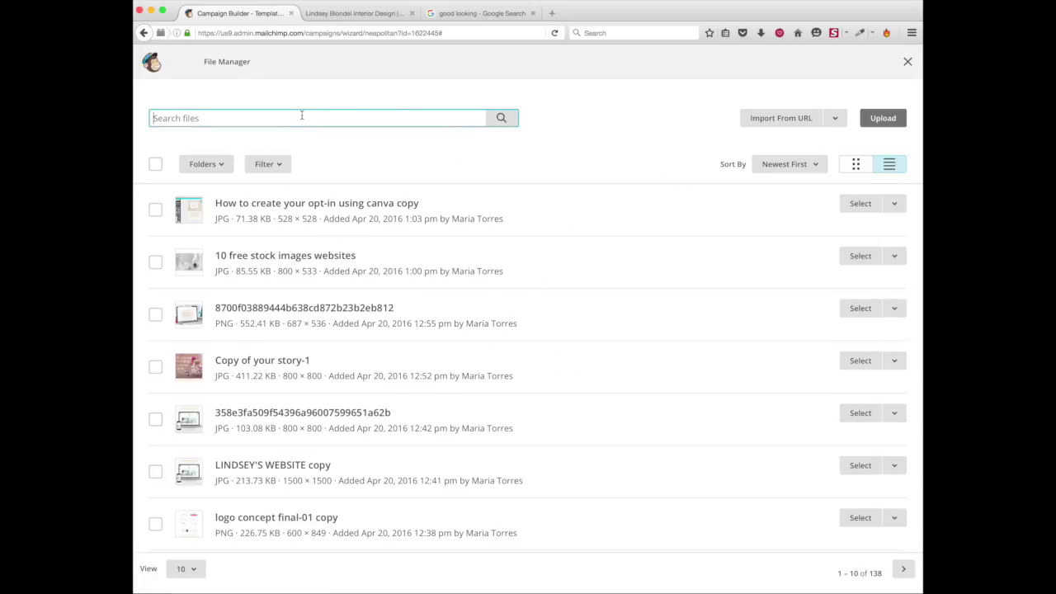
{"action": "type", "text": "banner"}
{"action": "left_click", "coordinate": [496, 121]}
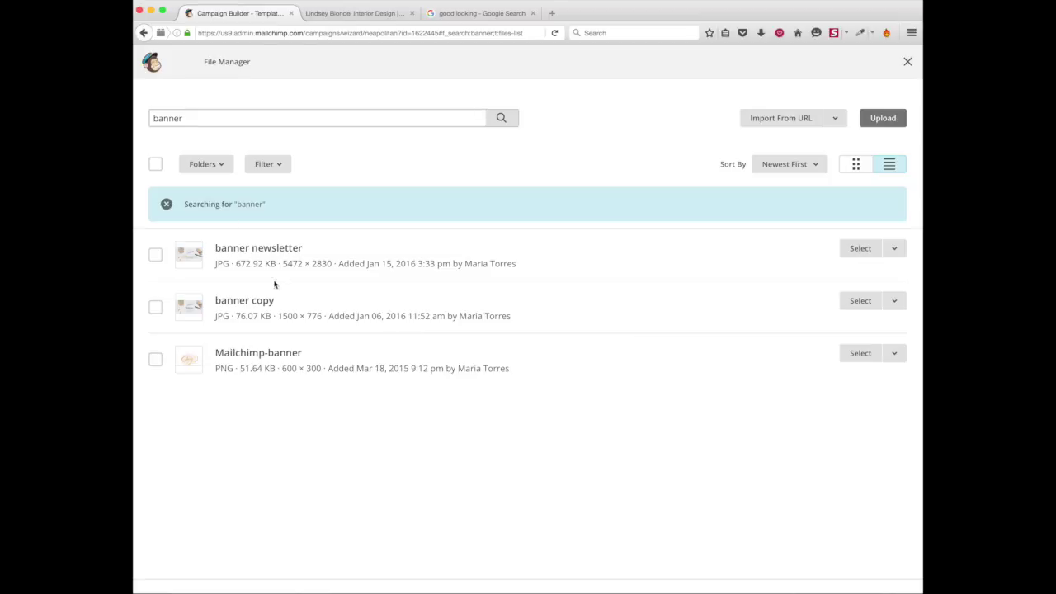
{"action": "left_click", "coordinate": [860, 249]}
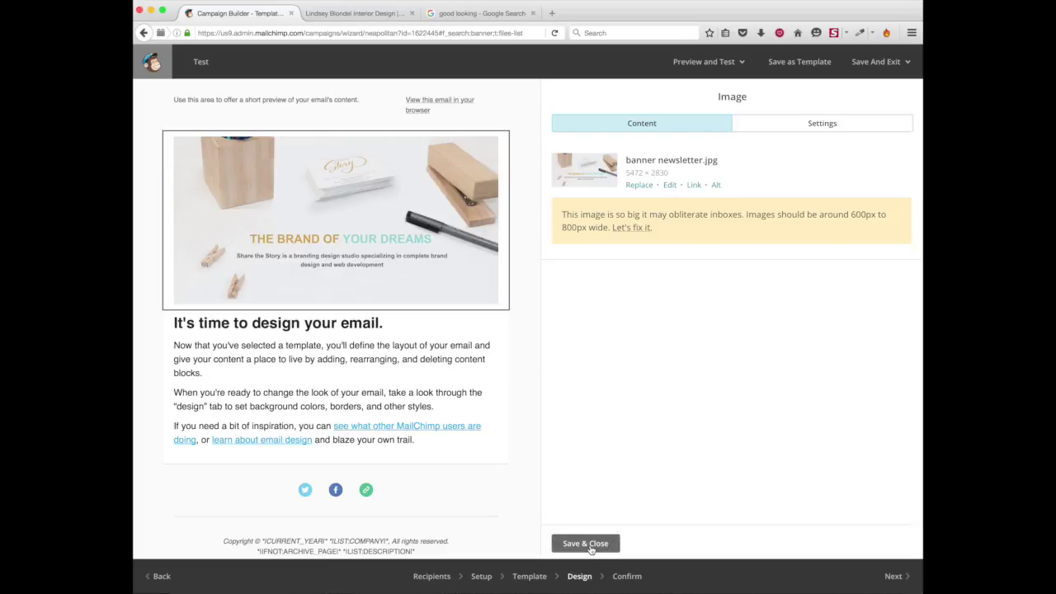
{"action": "left_click", "coordinate": [586, 544]}
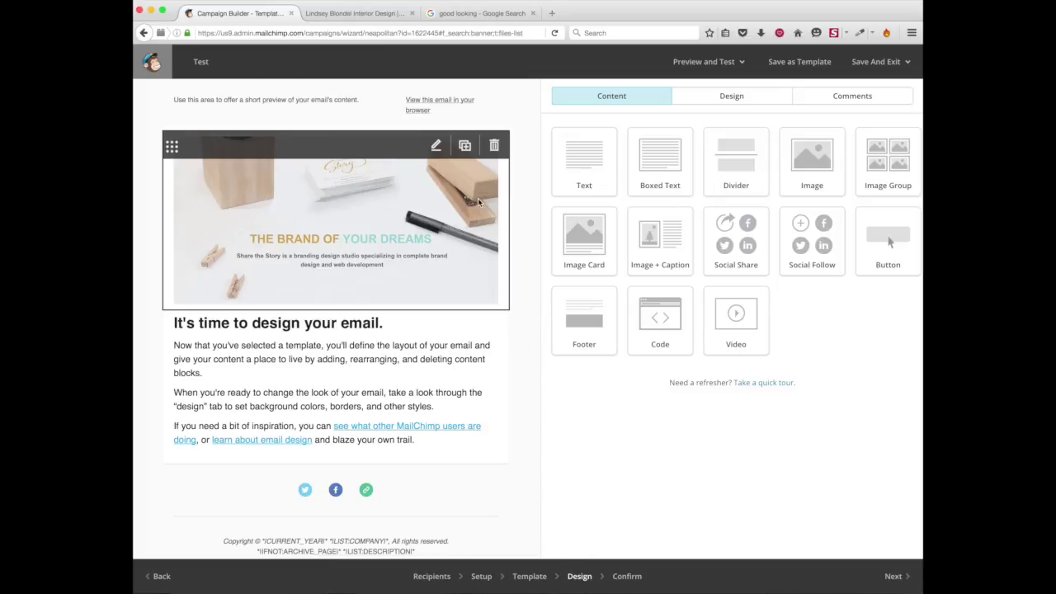
In the page design, give the email a solid 2px border in colour #90d2cd.
{"action": "left_click", "coordinate": [739, 101]}
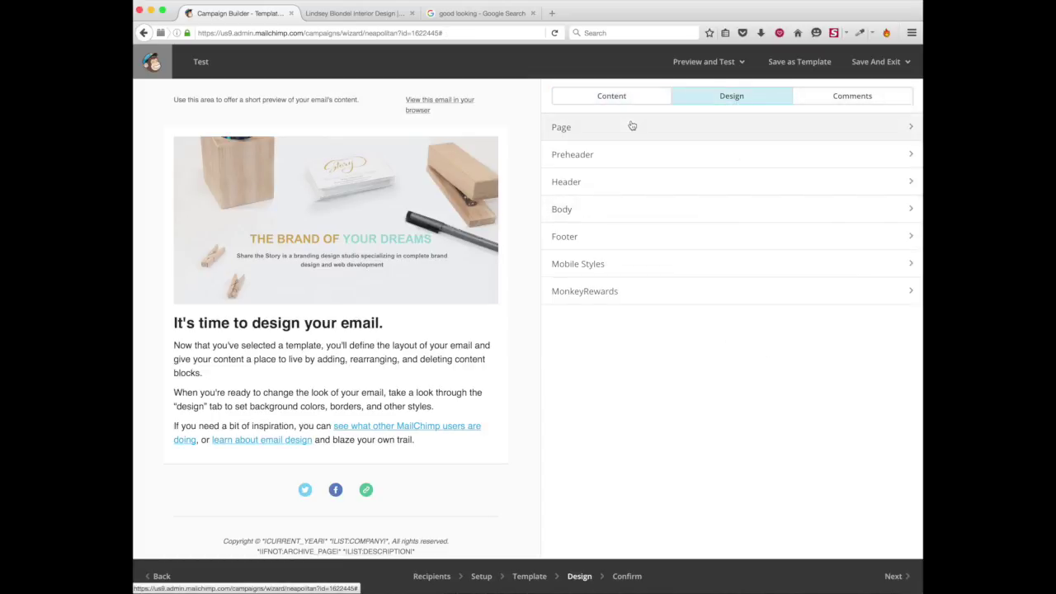
{"action": "left_click", "coordinate": [632, 126]}
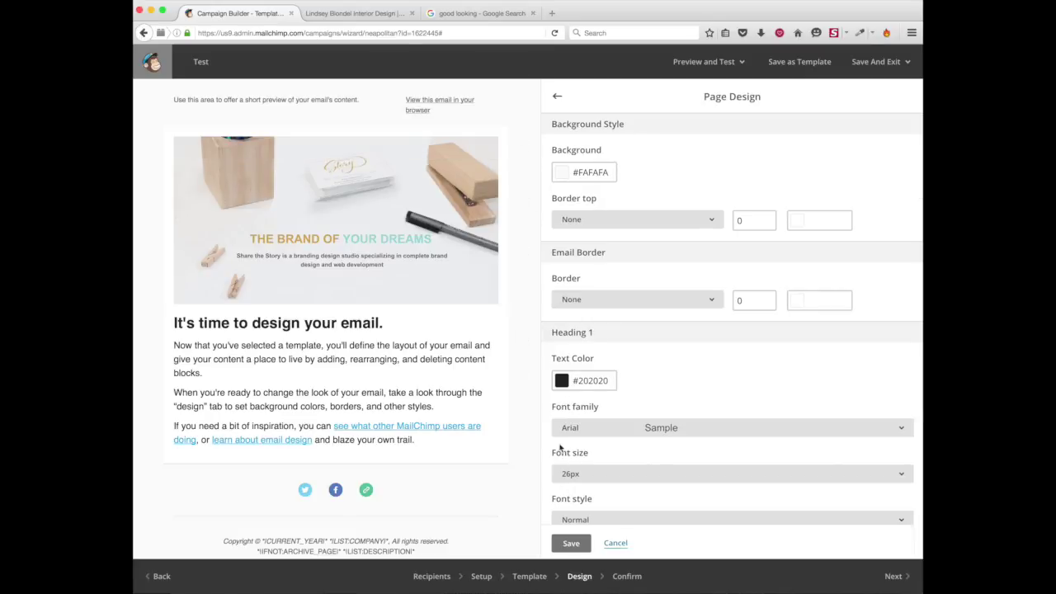
{"action": "left_click", "coordinate": [695, 302]}
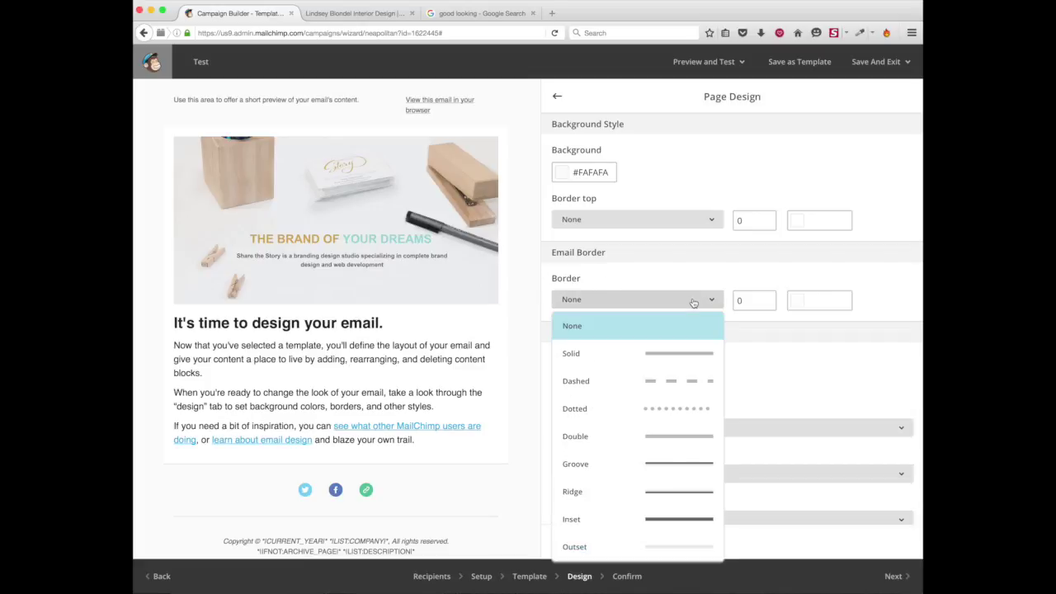
{"action": "left_click", "coordinate": [592, 357]}
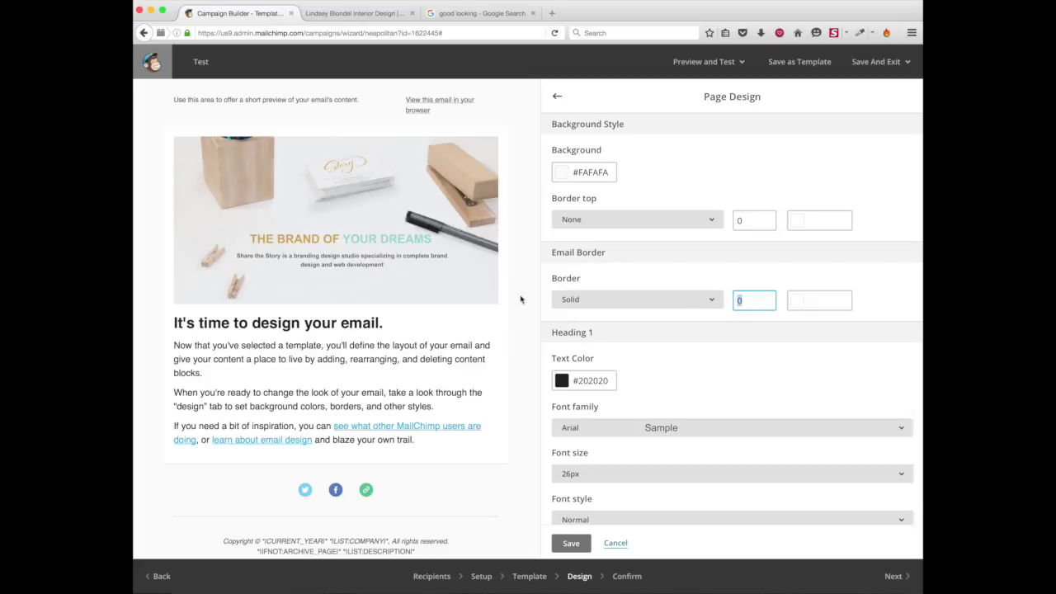
{"action": "type", "text": "2"}
{"action": "key", "text": "Tab"}
{"action": "left_click", "coordinate": [809, 302]}
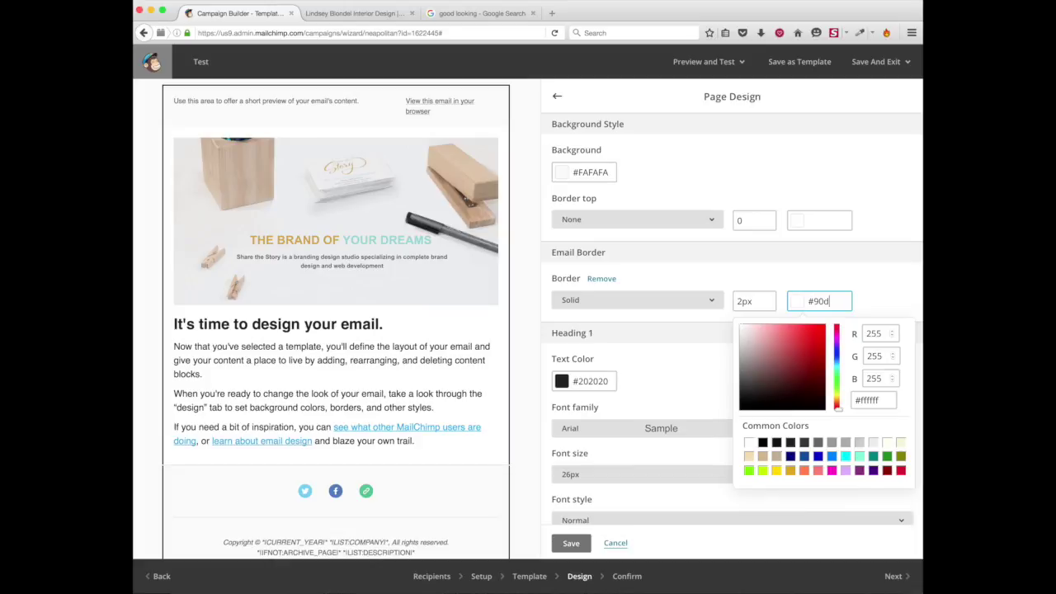
{"action": "left_click", "coordinate": [837, 273]}
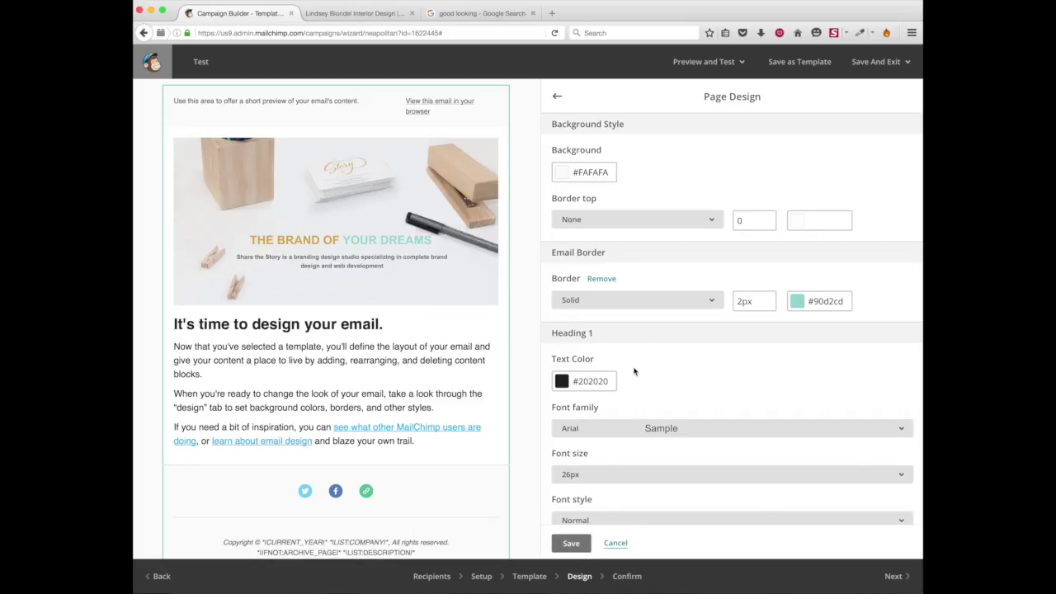
Set the Heading 1 text colour to #d3a540 and its font family to Georgia.
{"action": "scroll", "coordinate": [723, 399], "scroll_direction": "down", "scroll_amount": 2}
{"action": "scroll", "coordinate": [724, 399], "scroll_direction": "down", "scroll_amount": 1}
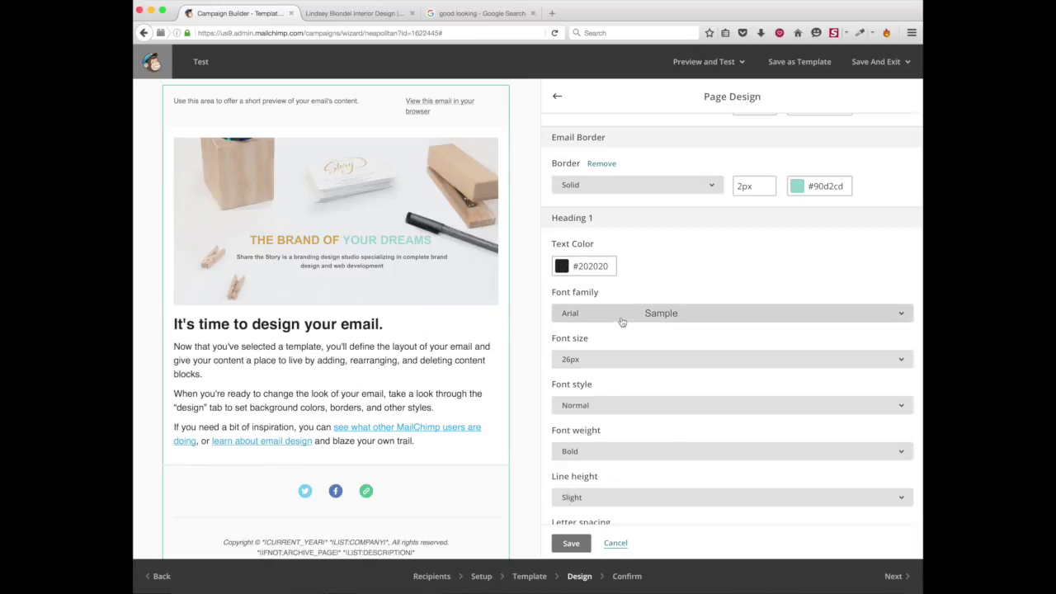
{"action": "left_click", "coordinate": [581, 266]}
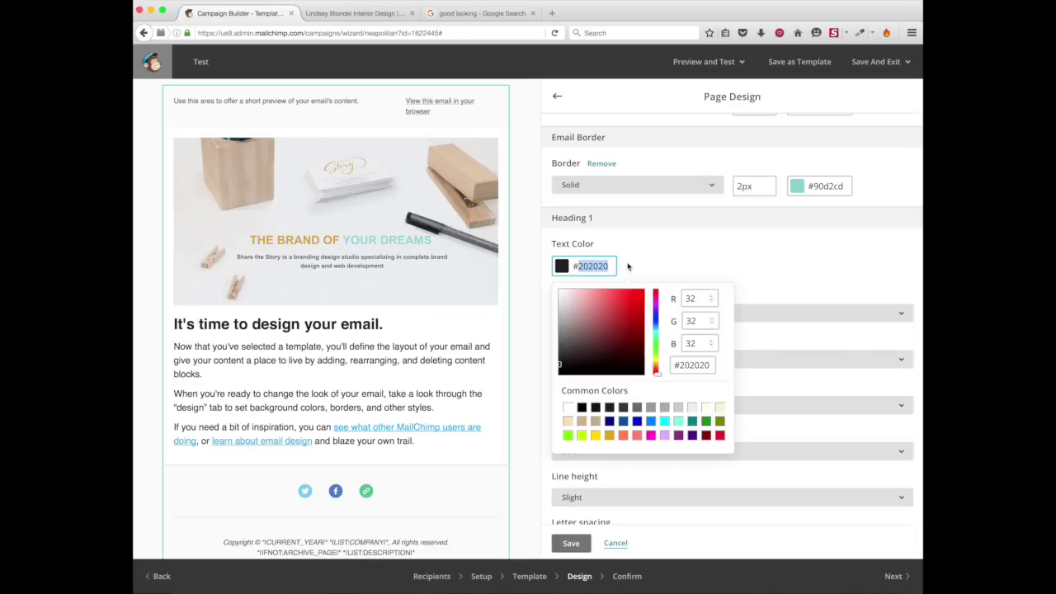
{"action": "type", "text": "d3a540"}
{"action": "left_click", "coordinate": [630, 266]}
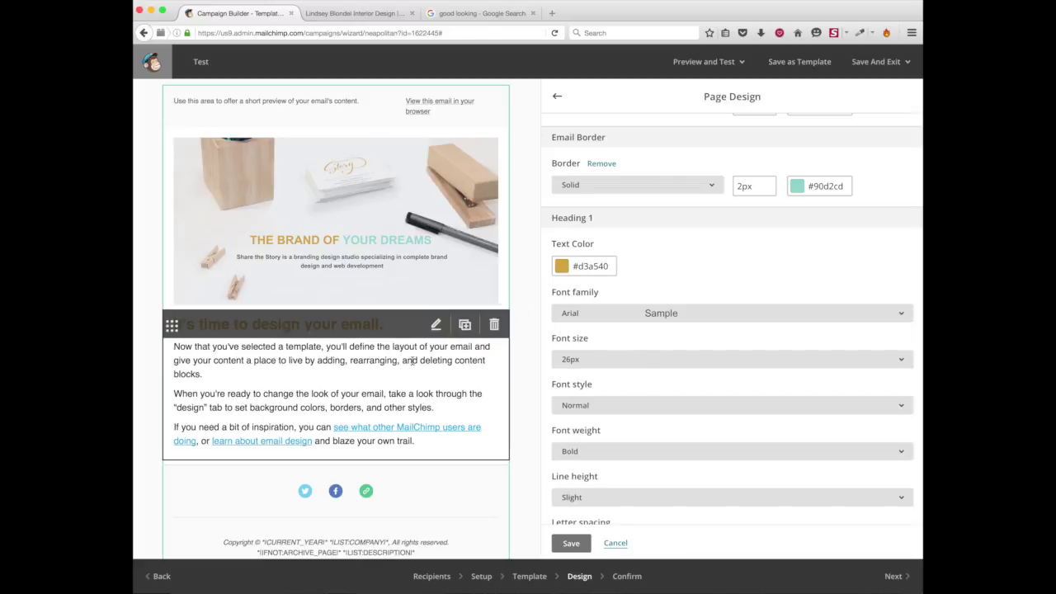
{"action": "left_click", "coordinate": [672, 315]}
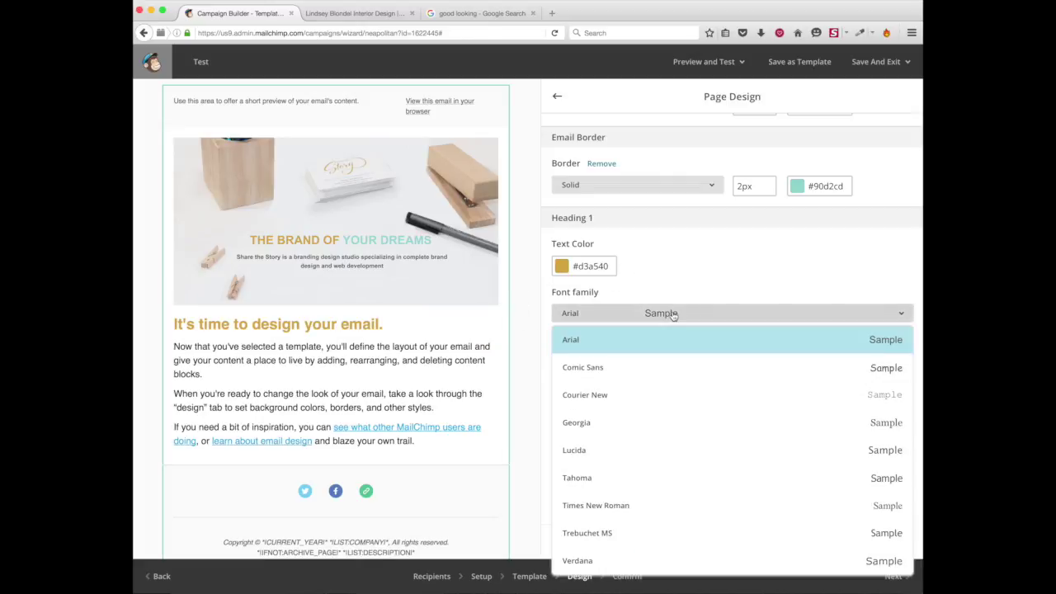
{"action": "left_click", "coordinate": [669, 423]}
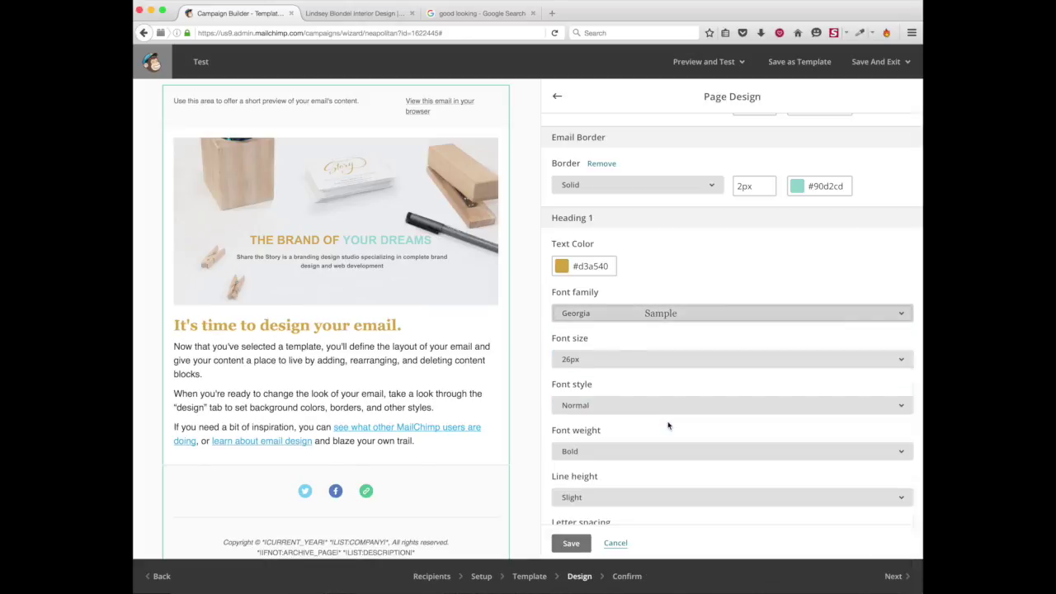
Set the Heading 1 font size to 22px, centre its text, and save the page design.
{"action": "left_click", "coordinate": [644, 360]}
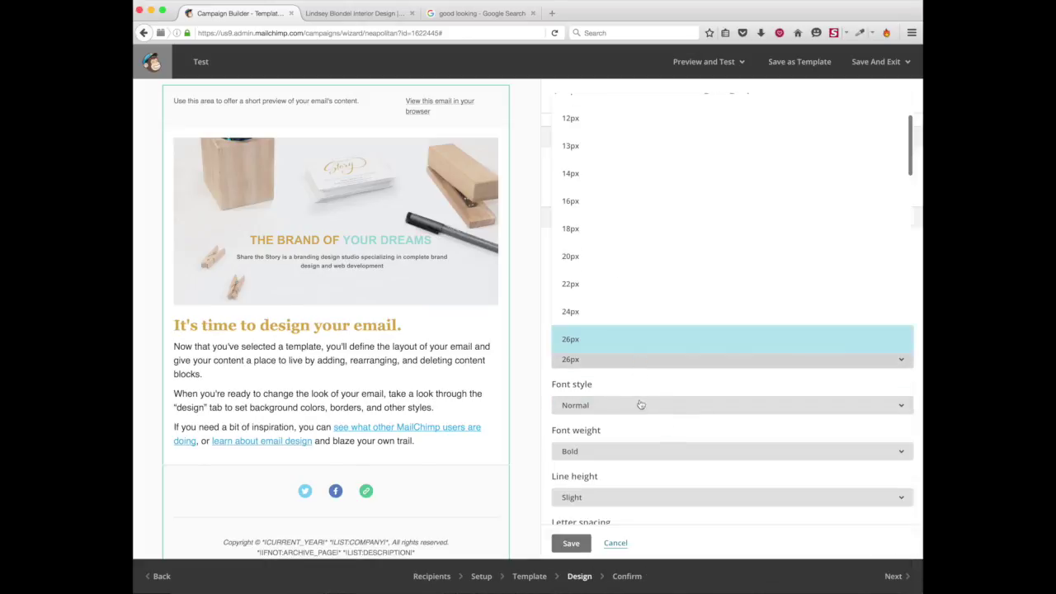
{"action": "left_click", "coordinate": [619, 292]}
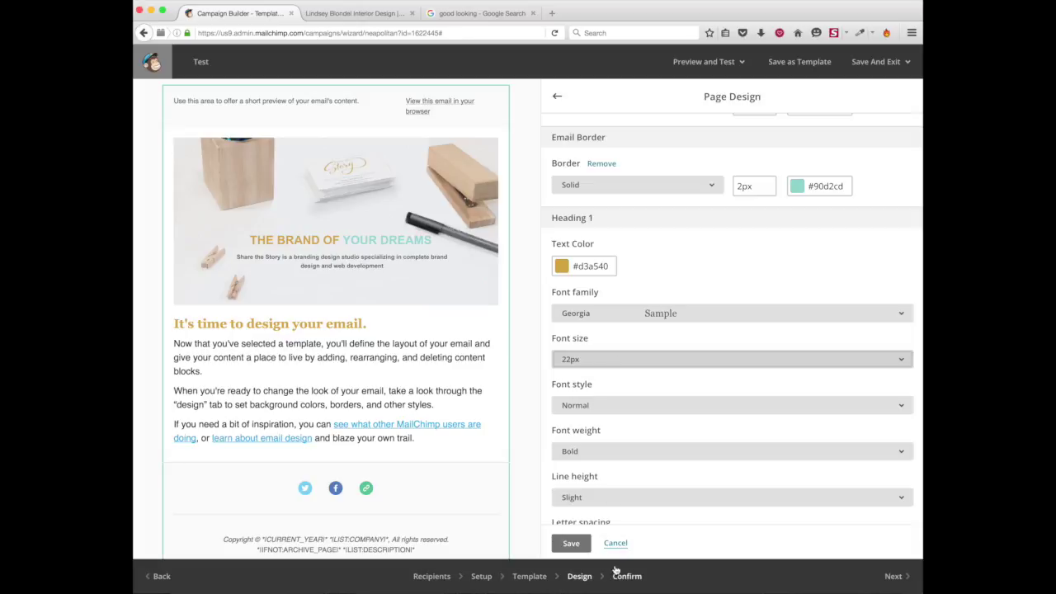
{"action": "scroll", "coordinate": [603, 395], "scroll_direction": "down", "scroll_amount": 2}
{"action": "scroll", "coordinate": [602, 401], "scroll_direction": "down", "scroll_amount": 2}
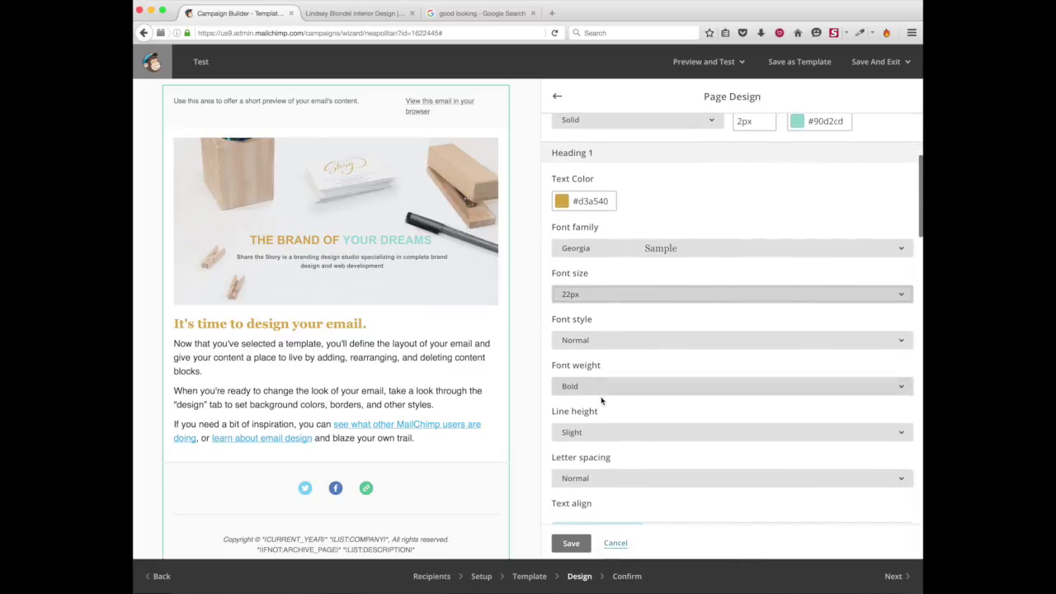
{"action": "left_click", "coordinate": [695, 477]}
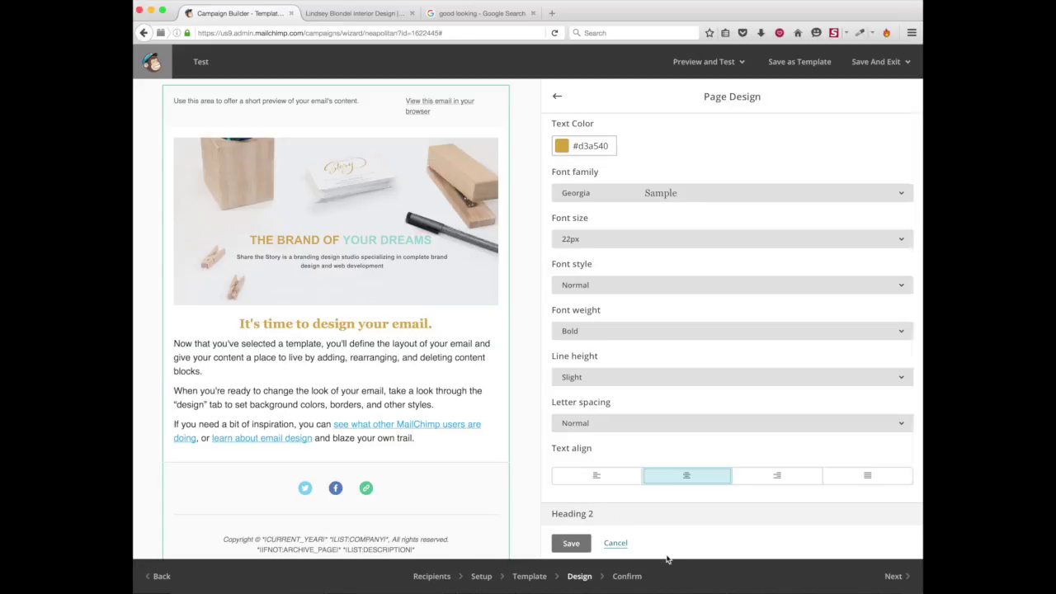
{"action": "scroll", "coordinate": [719, 342], "scroll_direction": "down", "scroll_amount": 5}
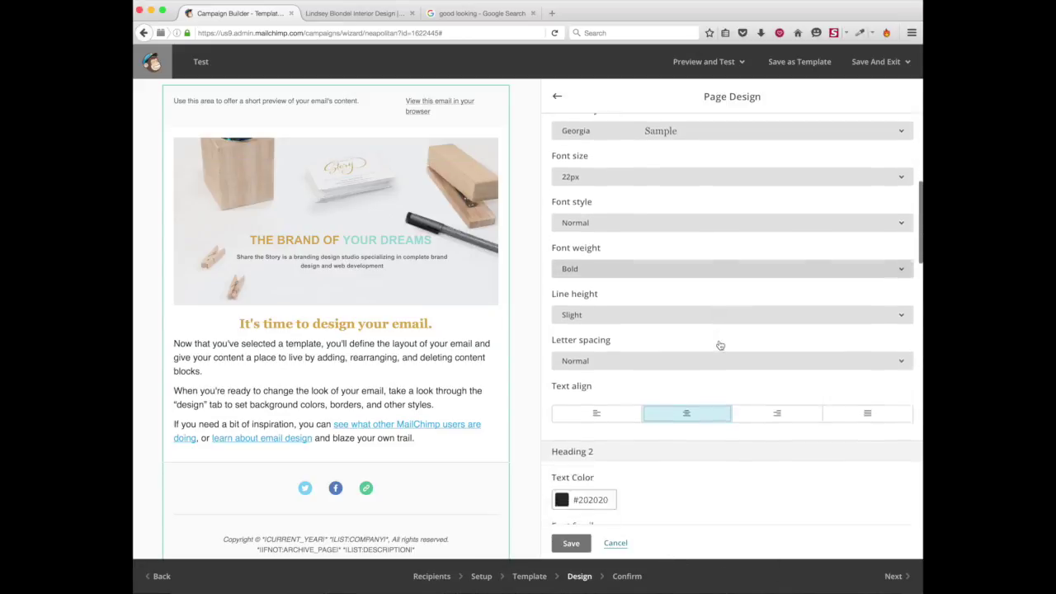
{"action": "scroll", "coordinate": [719, 344], "scroll_direction": "down", "scroll_amount": 2}
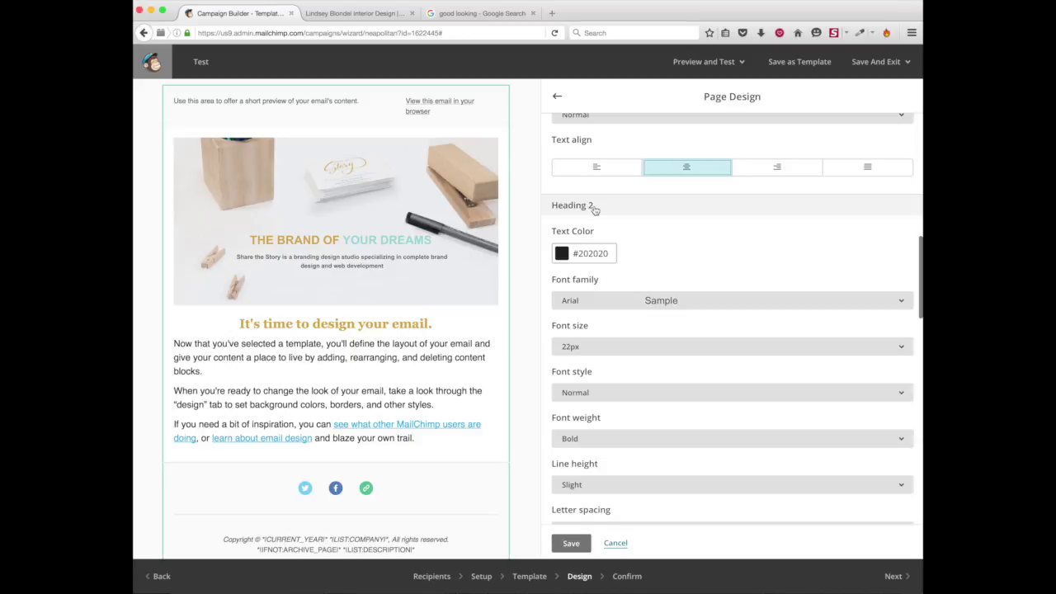
{"action": "scroll", "coordinate": [643, 360], "scroll_direction": "down", "scroll_amount": 10}
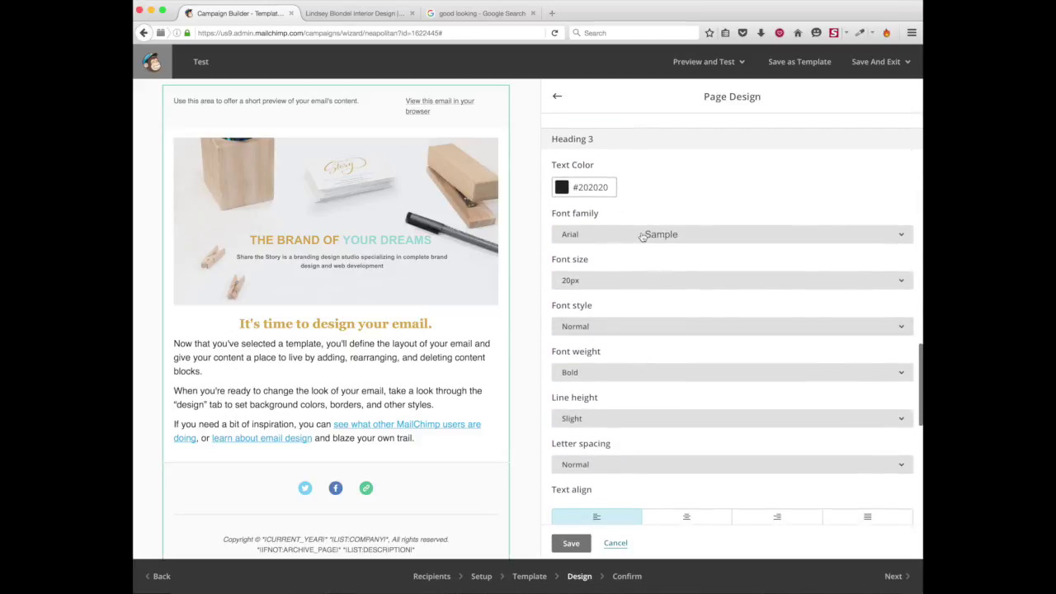
{"action": "scroll", "coordinate": [655, 471], "scroll_direction": "up", "scroll_amount": 15}
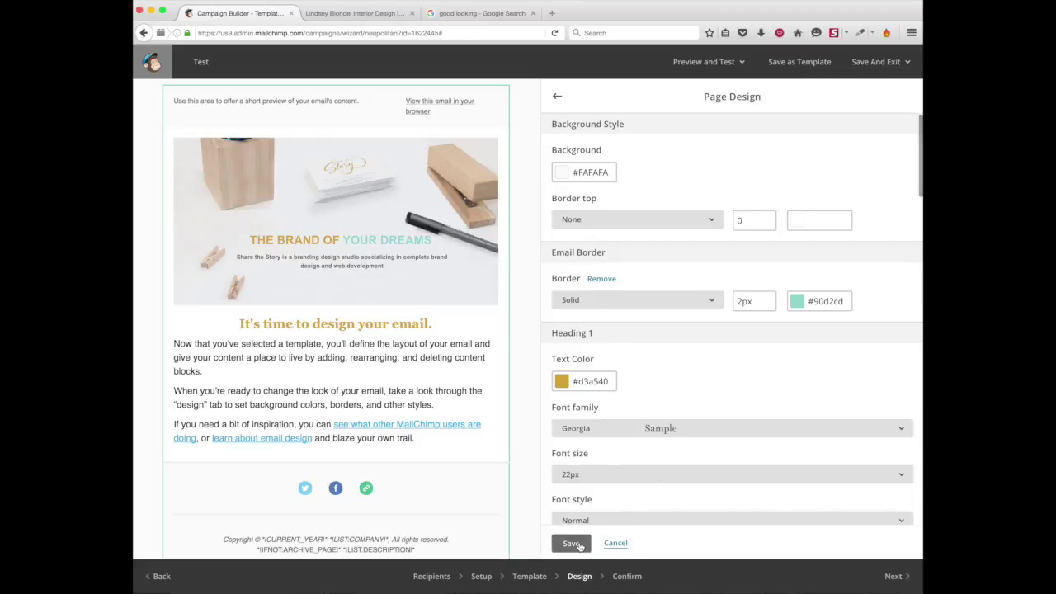
{"action": "left_click", "coordinate": [580, 546]}
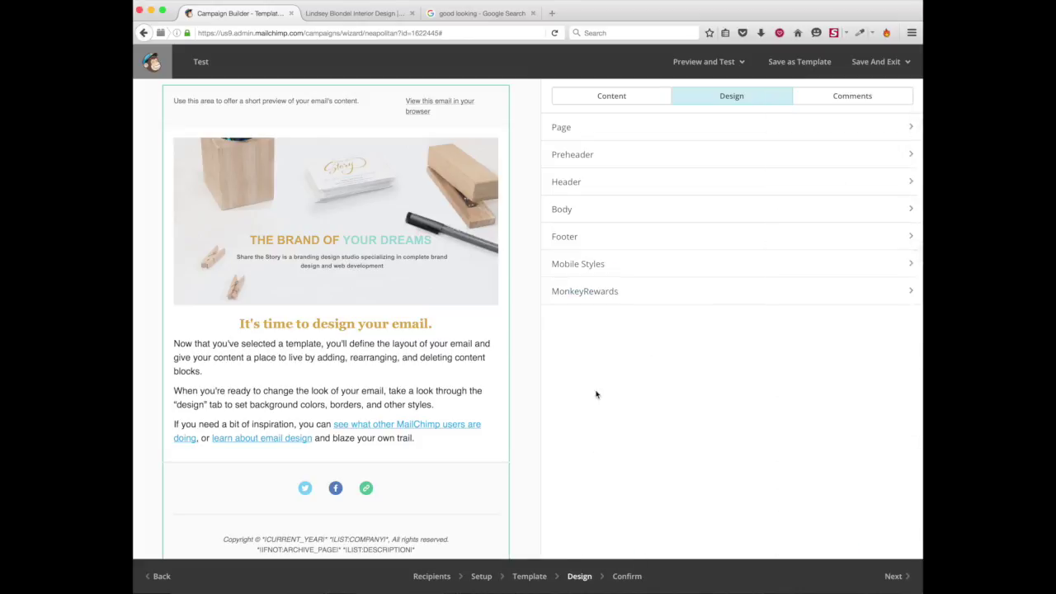
In the body design, set the body text colour to #666666.
{"action": "left_click", "coordinate": [571, 211]}
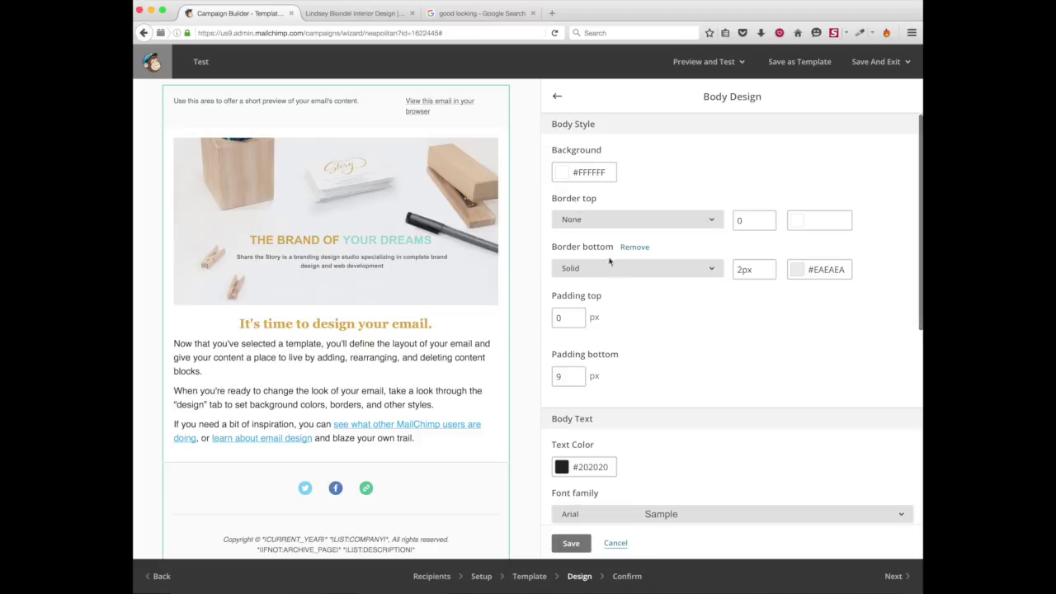
{"action": "scroll", "coordinate": [646, 402], "scroll_direction": "down", "scroll_amount": 2}
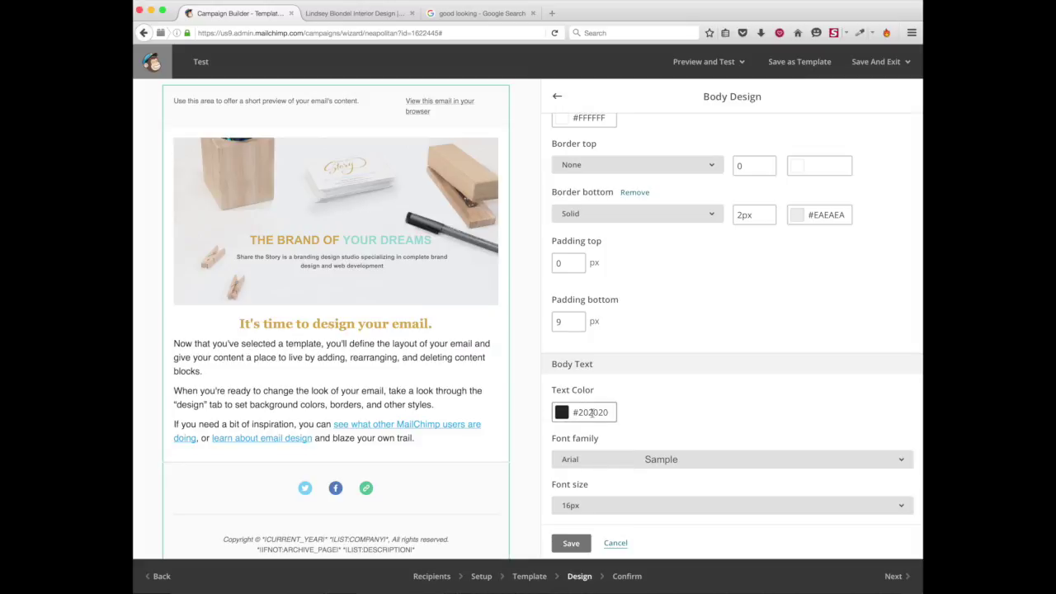
{"action": "left_click", "coordinate": [564, 414]}
{"action": "scroll", "coordinate": [586, 413], "scroll_direction": "down", "scroll_amount": 5}
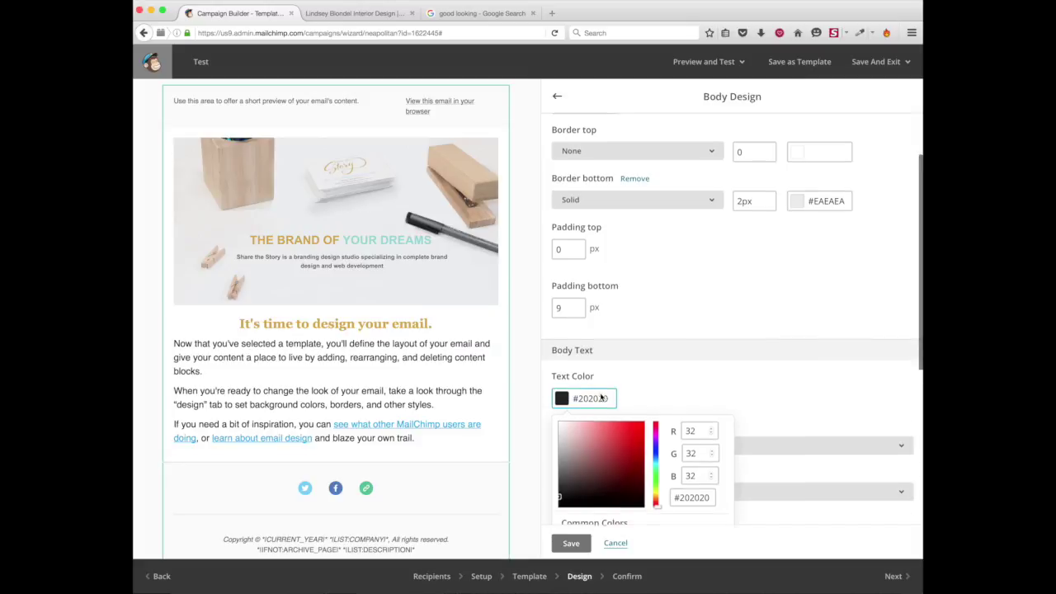
{"action": "left_click", "coordinate": [638, 417]}
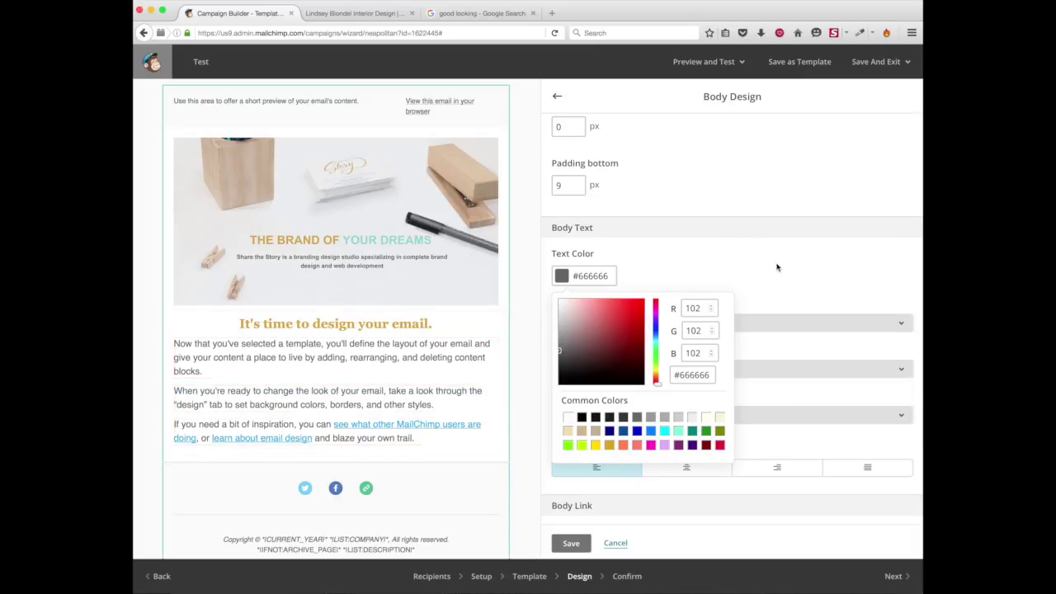
Set the body link text colour to #90d2cd and save the body design.
{"action": "scroll", "coordinate": [777, 266], "scroll_direction": "up", "scroll_amount": 4}
{"action": "scroll", "coordinate": [777, 267], "scroll_direction": "down", "scroll_amount": 8}
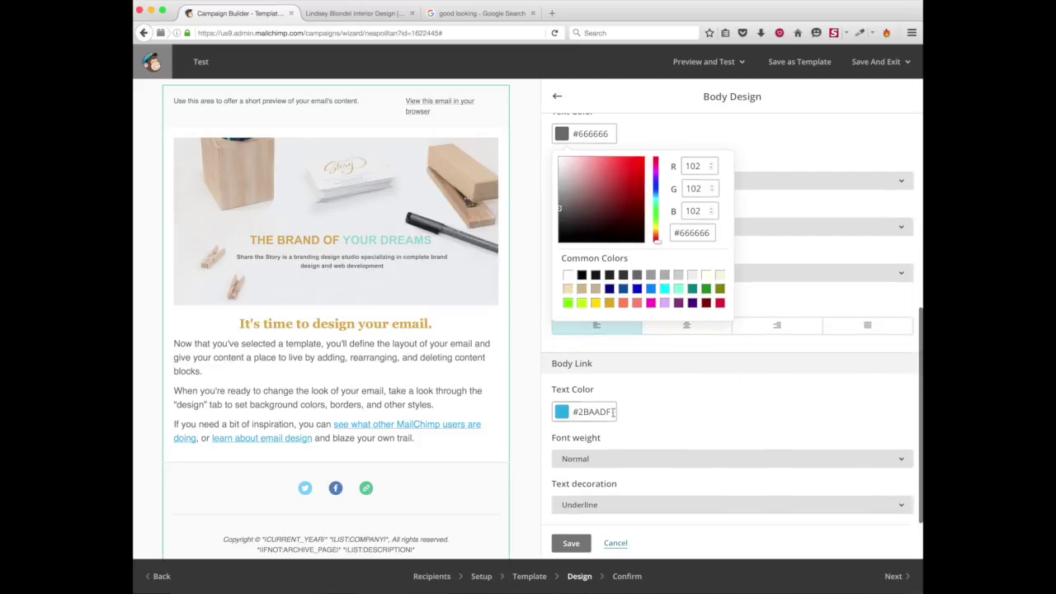
{"action": "mouse_move", "coordinate": [579, 412]}
{"action": "left_mouse_down"}
{"action": "mouse_move", "coordinate": [626, 414]}
{"action": "mouse_move", "coordinate": [580, 412]}
{"action": "left_mouse_up"}
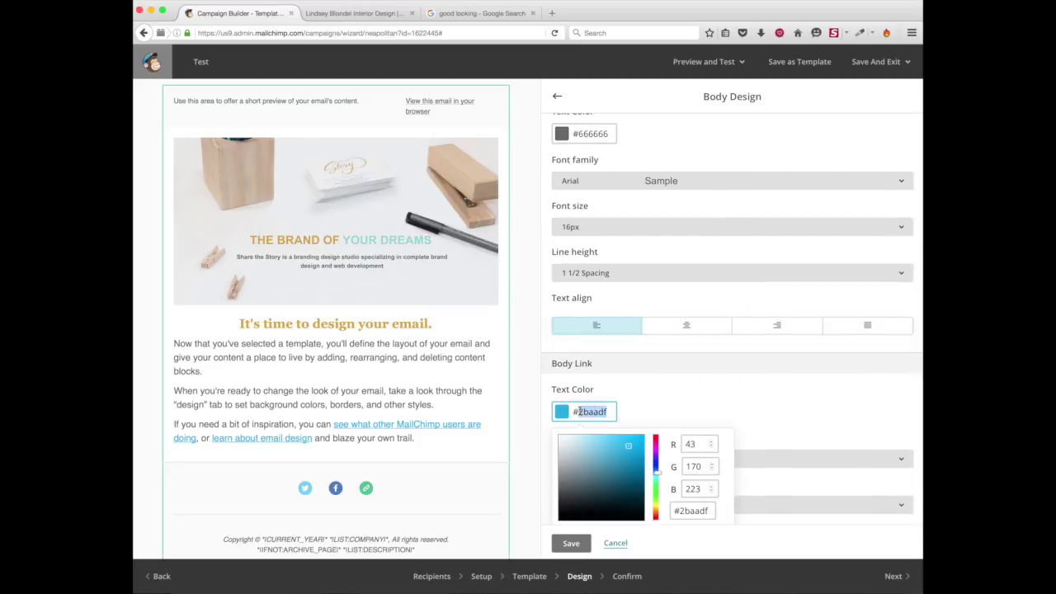
{"action": "type", "text": "90d2cd"}
{"action": "left_click", "coordinate": [631, 405]}
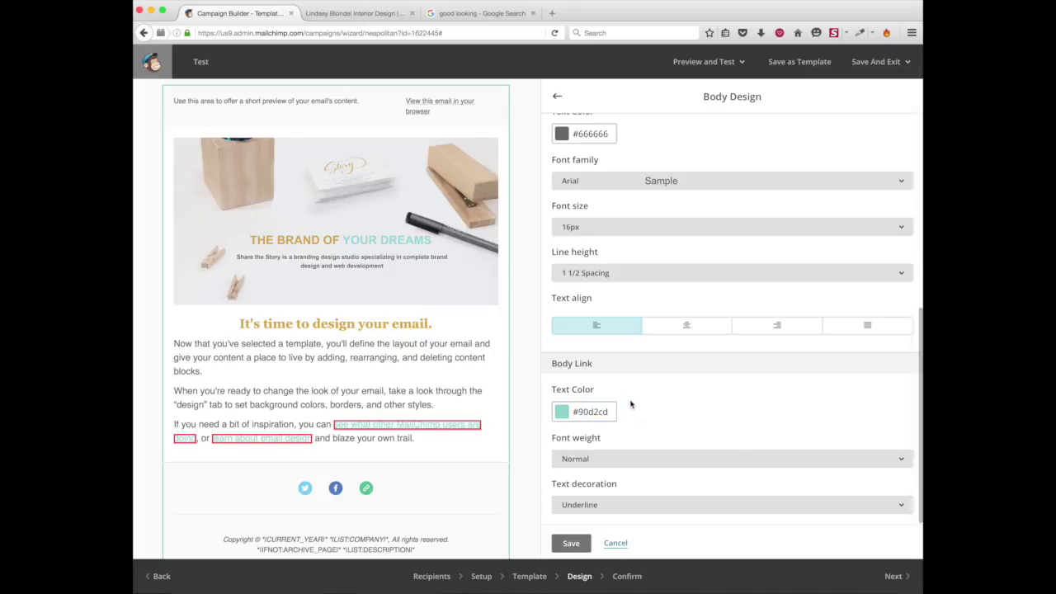
{"action": "scroll", "coordinate": [698, 427], "scroll_direction": "up", "scroll_amount": 1}
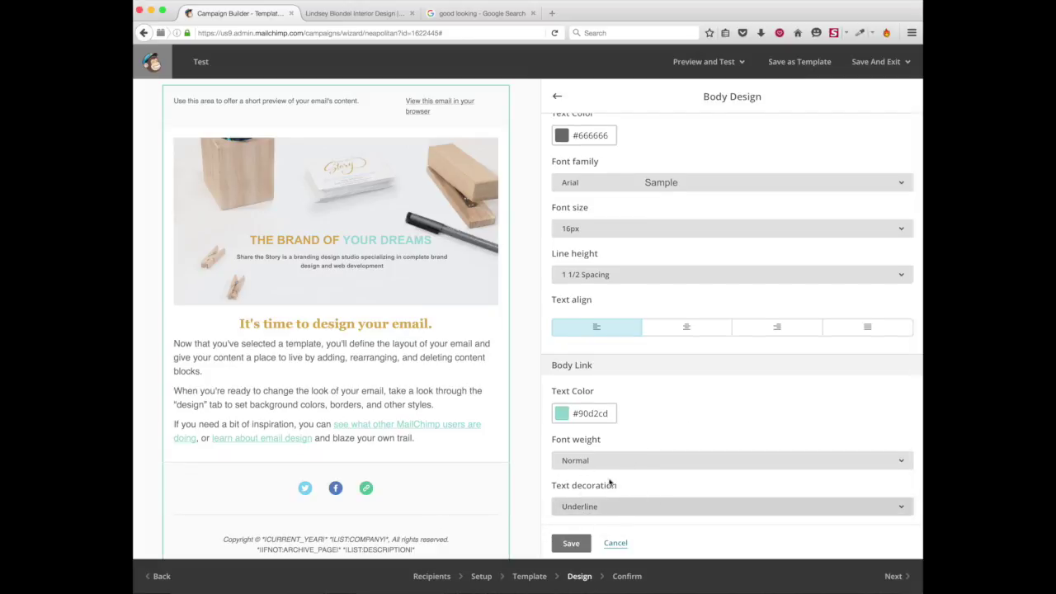
{"action": "scroll", "coordinate": [639, 465], "scroll_direction": "up", "scroll_amount": 3}
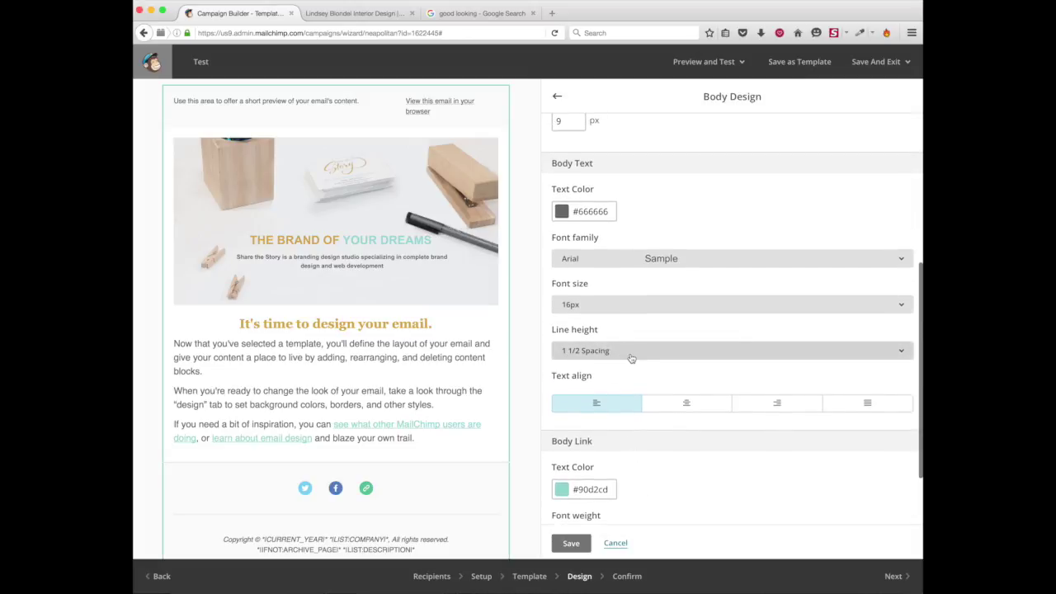
{"action": "scroll", "coordinate": [631, 359], "scroll_direction": "up", "scroll_amount": 1}
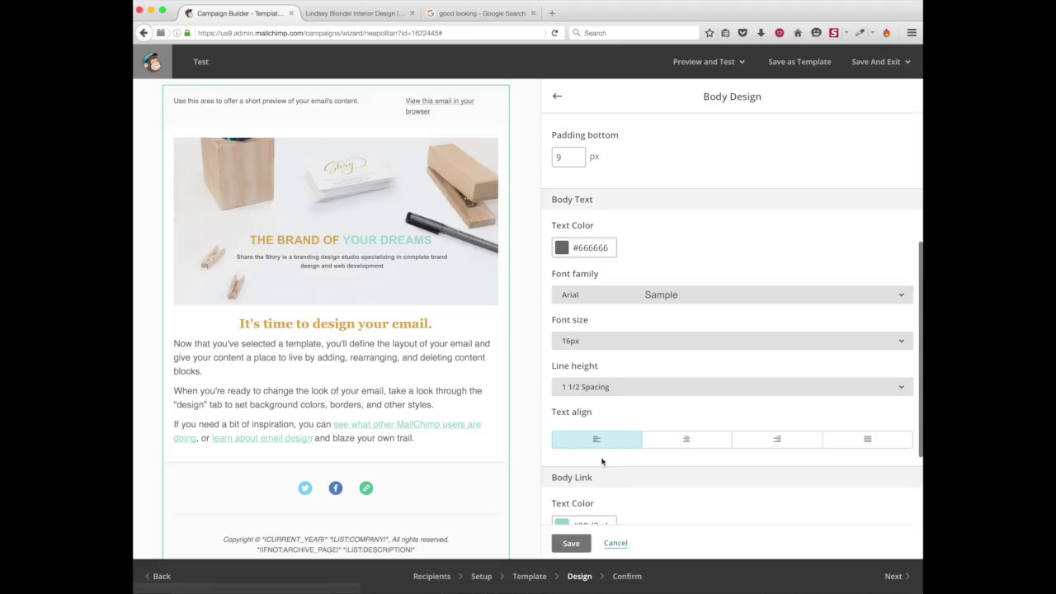
{"action": "scroll", "coordinate": [607, 474], "scroll_direction": "up", "scroll_amount": 6}
{"action": "left_click", "coordinate": [572, 544]}
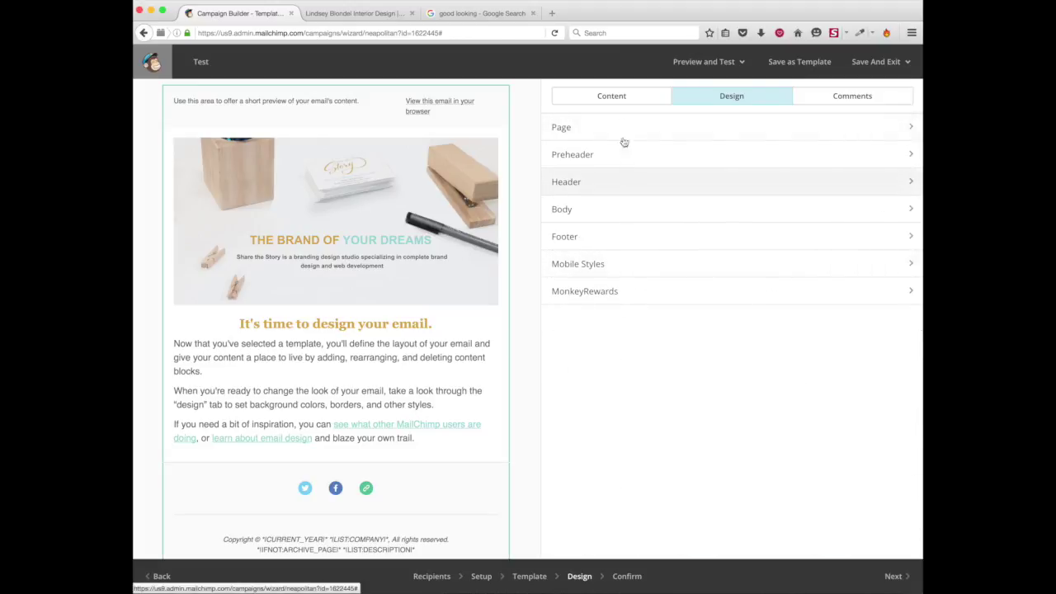
Open the text block below the banner for editing and replace its heading with "Latest Project".
{"action": "left_click", "coordinate": [628, 101]}
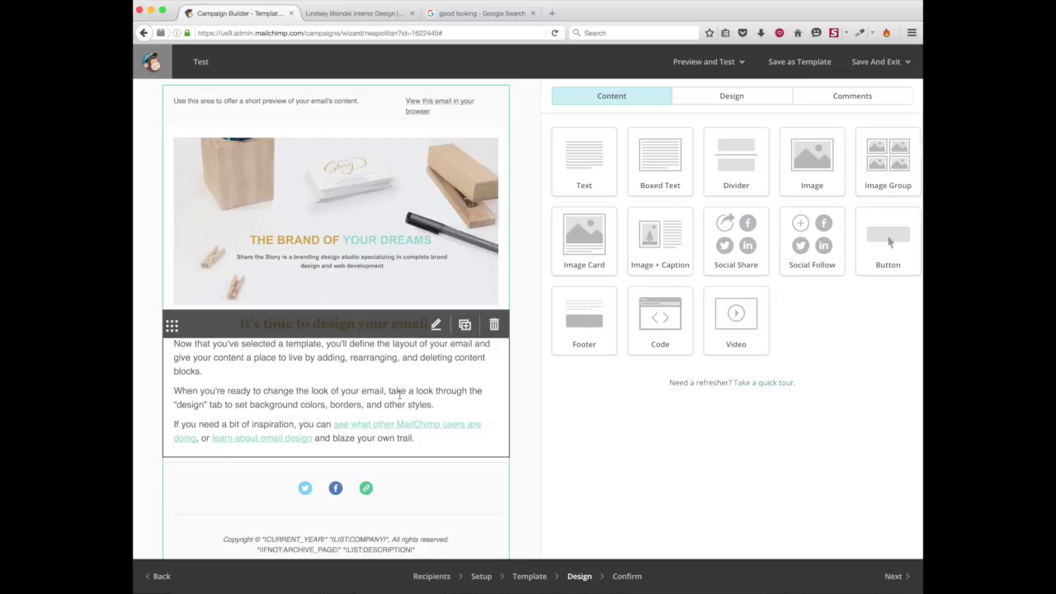
{"action": "left_click", "coordinate": [401, 396]}
{"action": "triple_click", "coordinate": [642, 206]}
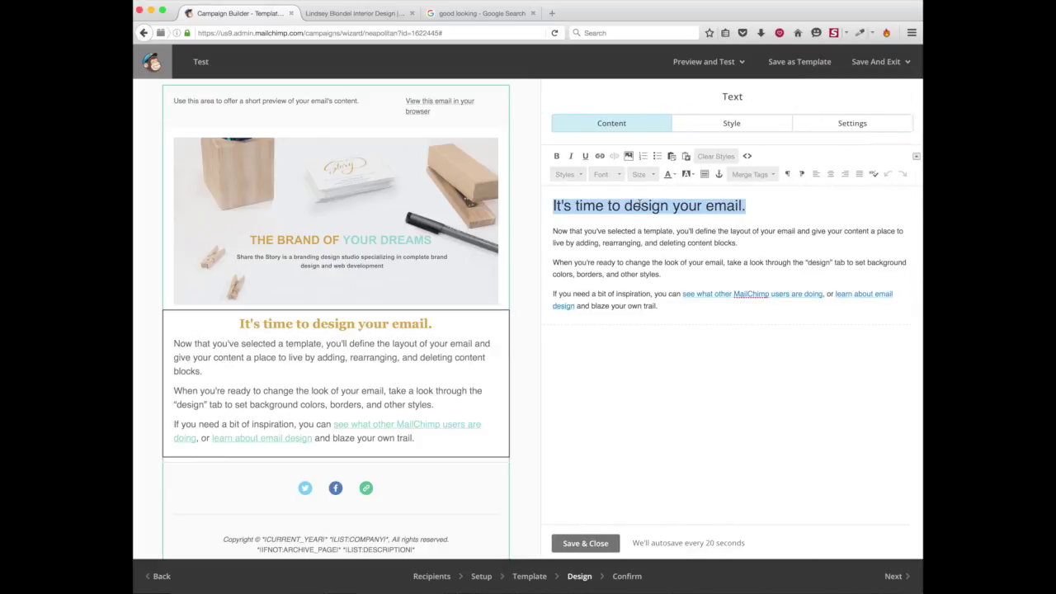
{"action": "type", "text": "La"}
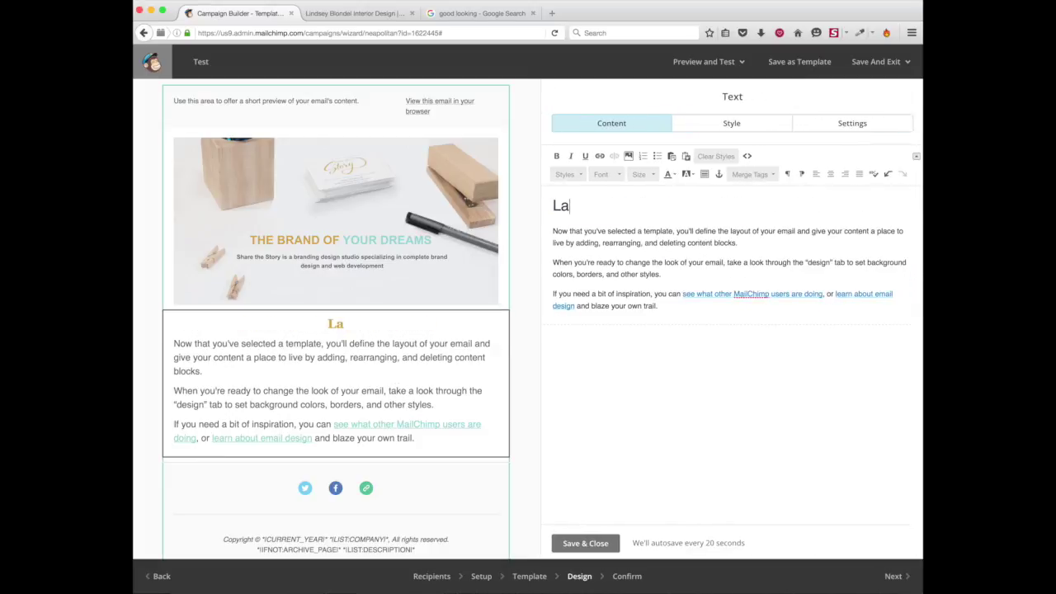
{"action": "type", "text": "tes Project"}
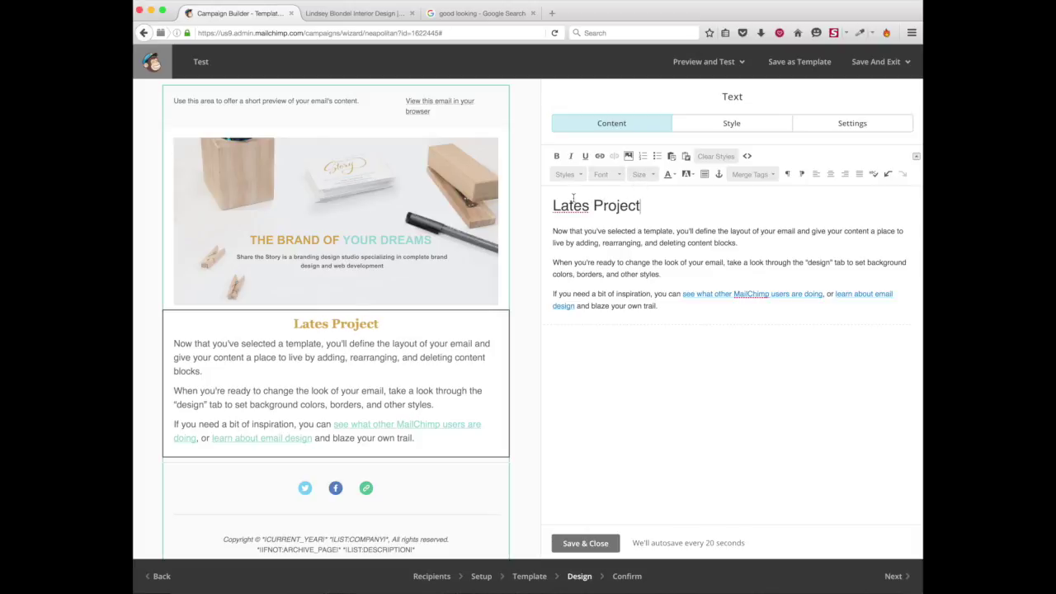
{"action": "key", "text": "BackSpace"}
{"action": "key", "text": "BackSpace"}
{"action": "key", "text": "BackSpace"}
{"action": "key", "text": "BackSpace"}
{"action": "key", "text": "BackSpace"}
{"action": "key", "text": "BackSpace"}
{"action": "key", "text": "BackSpace"}
{"action": "key", "text": "BackSpace"}
{"action": "type", "text": "t Project"}
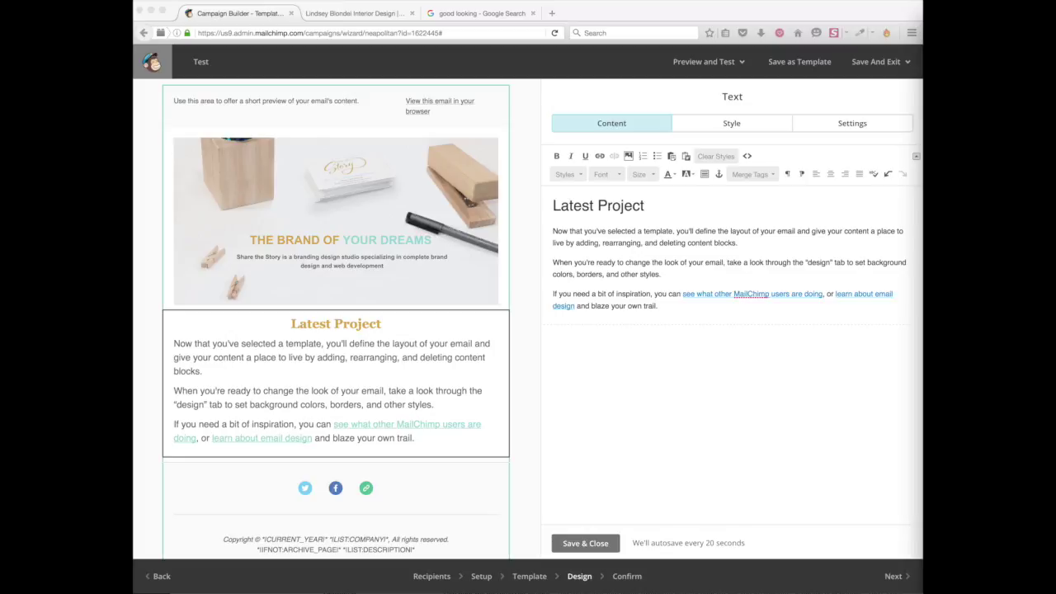
Replace the paragraphs with "Check the design of this beautiful website. I fell in love with her brand from the beginning as I share the same design passion.".
{"action": "left_click_drag", "start_coordinate": [675, 308], "coordinate": [533, 230]}
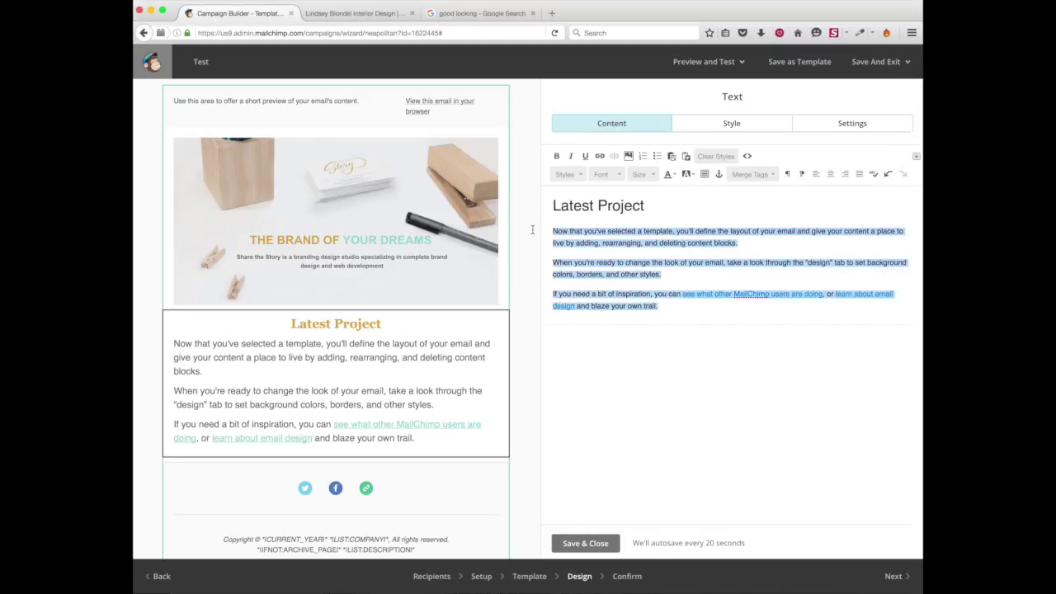
{"action": "type", "text": "Check the design of this beautiful website. I fell in love with her brand from the beginning as I share the same design passion."}
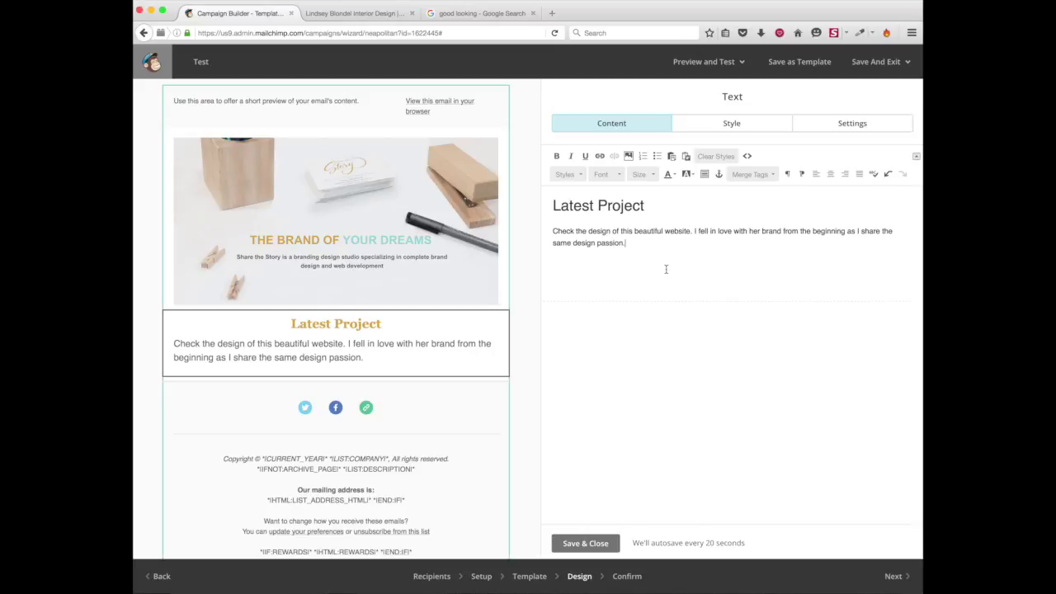
{"action": "key", "text": "Return"}
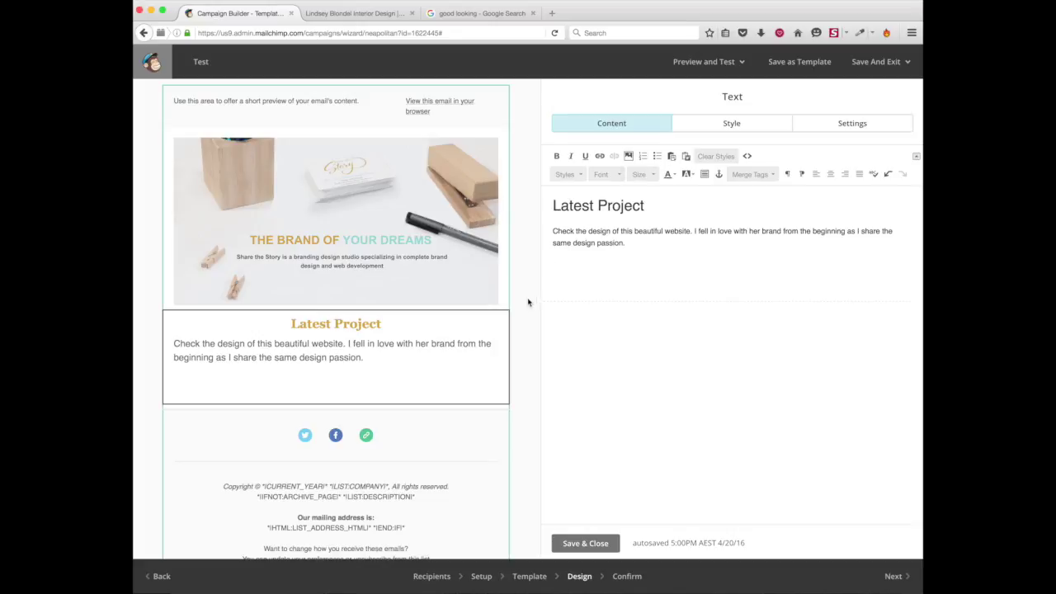
{"action": "left_click", "coordinate": [629, 157]}
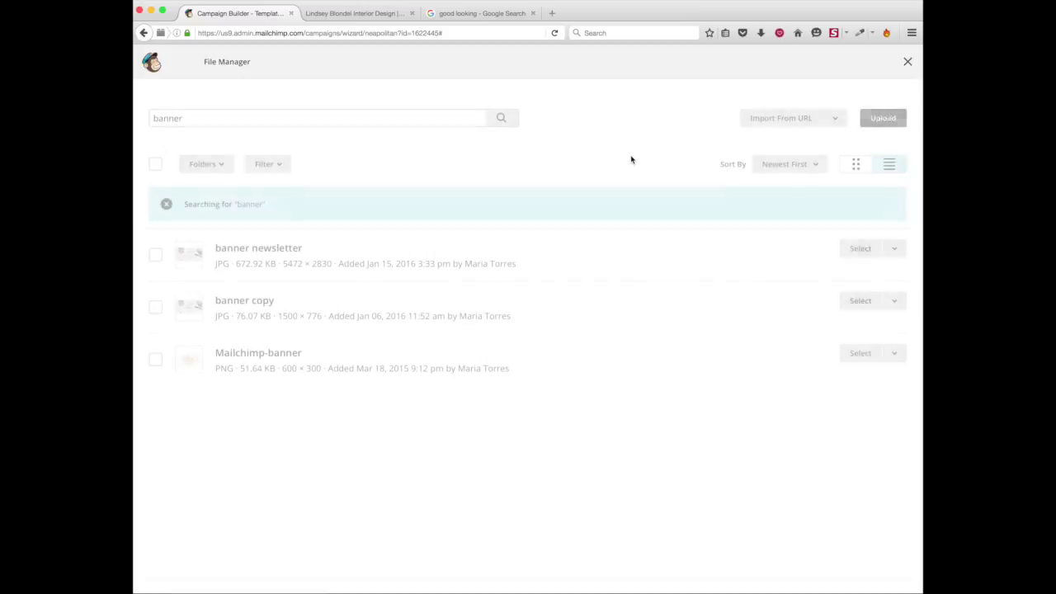
{"action": "left_click", "coordinate": [363, 122]}
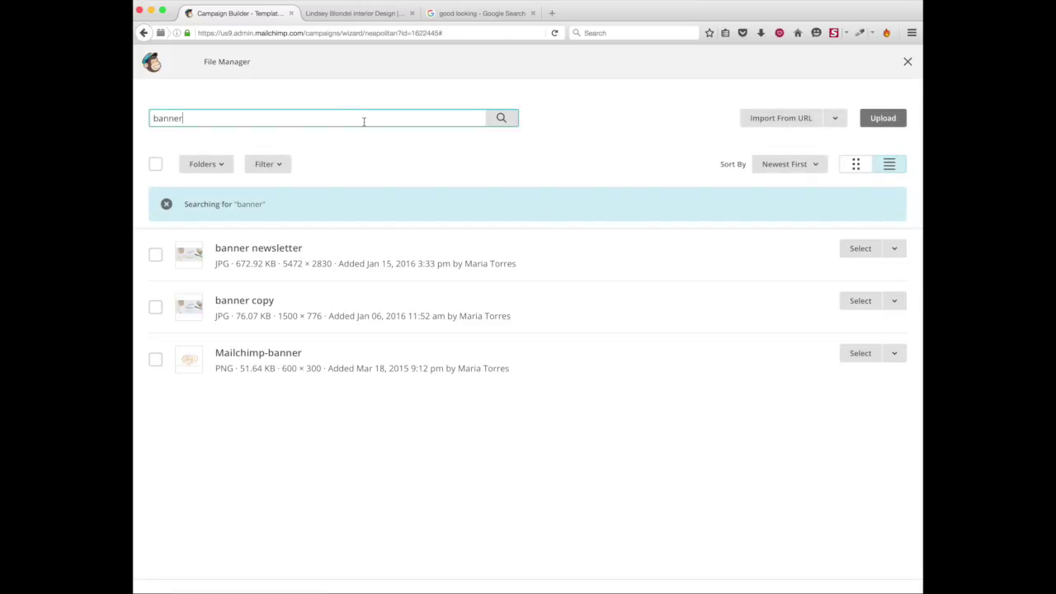
{"action": "key", "text": "BackSpace"}
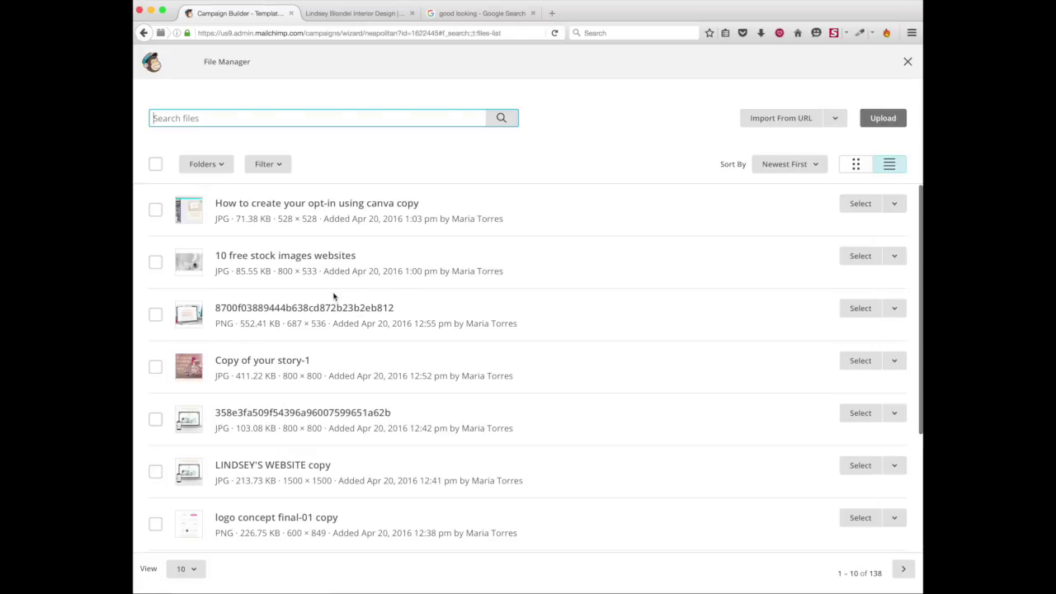
{"action": "scroll", "coordinate": [333, 330], "scroll_direction": "down", "scroll_amount": 1}
{"action": "left_click", "coordinate": [860, 376]}
Resize the selected image to 580 × 580, keeping its proportions.
{"action": "left_click", "coordinate": [171, 232]}
{"action": "left_click_drag", "start_coordinate": [171, 233], "coordinate": [141, 234]}
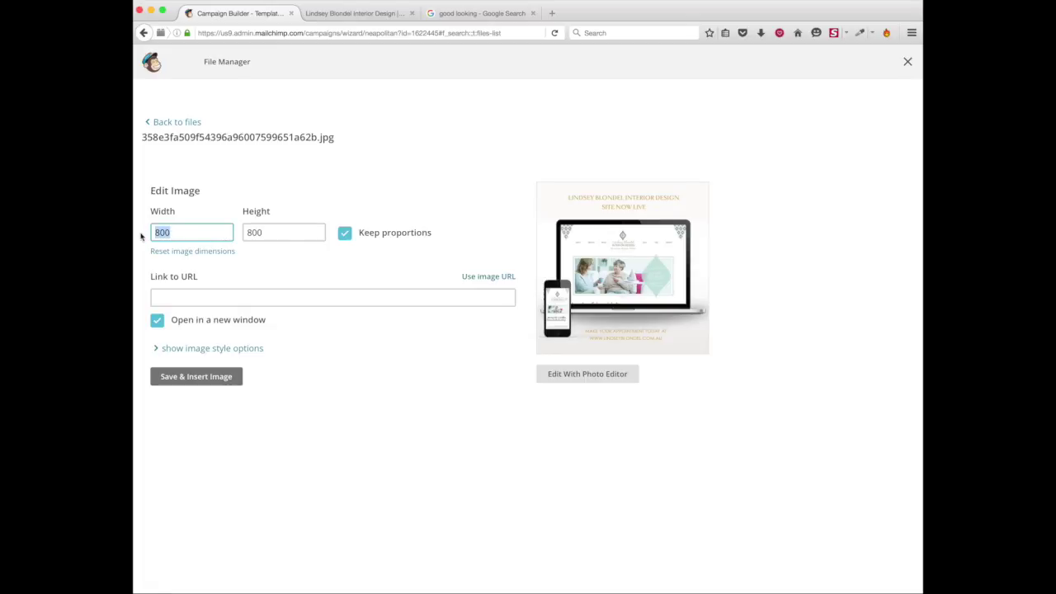
{"action": "type", "text": "600"}
{"action": "key", "text": "Tab"}
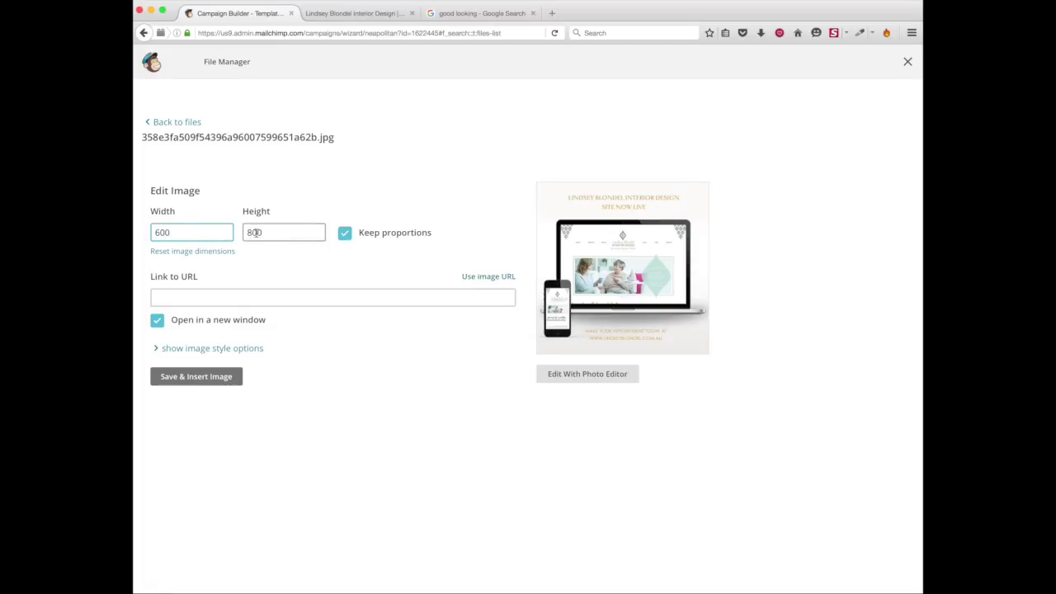
{"action": "key", "text": "shift+Tab"}
{"action": "type", "text": "580"}
{"action": "left_click", "coordinate": [272, 232]}
Copy the address lindseyblondel.com.au from the open Lindsey Blondel Interior Design page for the image's link.
{"action": "left_click", "coordinate": [218, 297]}
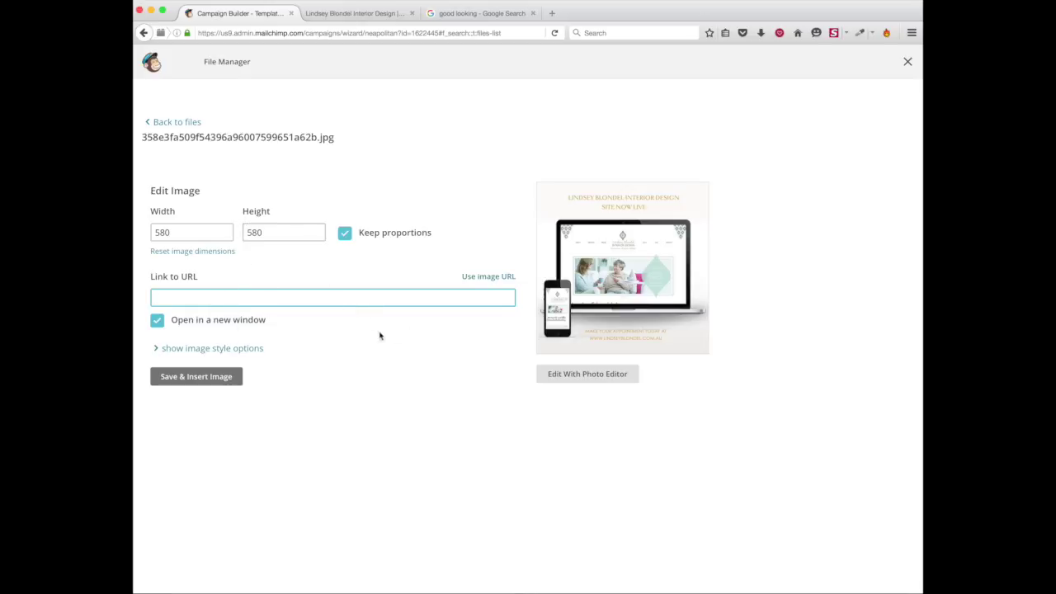
{"action": "left_click", "coordinate": [367, 13]}
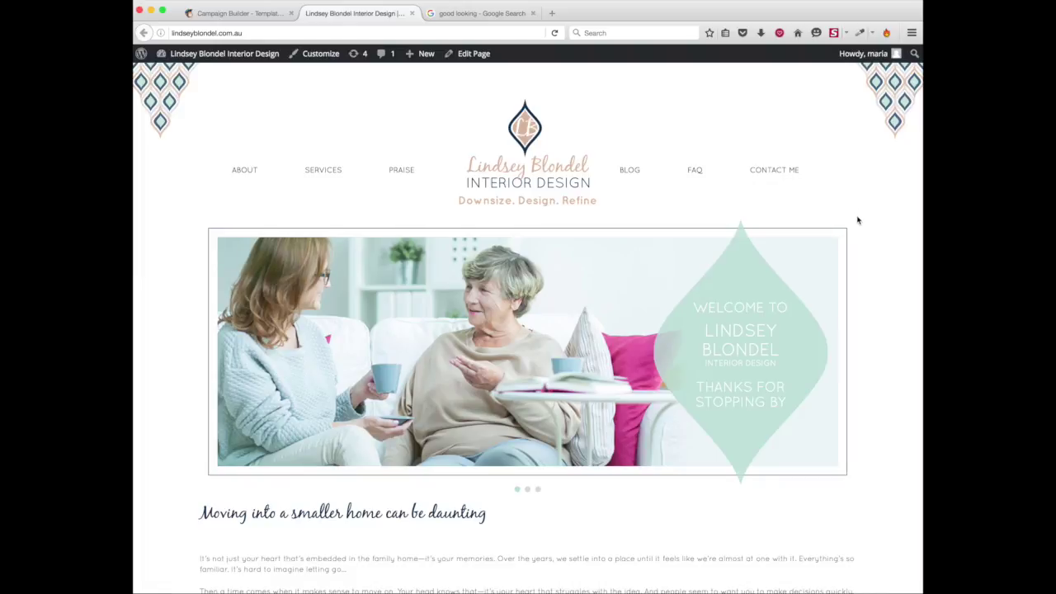
{"action": "scroll", "coordinate": [858, 220], "scroll_direction": "down", "scroll_amount": 5}
{"action": "scroll", "coordinate": [859, 221], "scroll_direction": "up", "scroll_amount": 5}
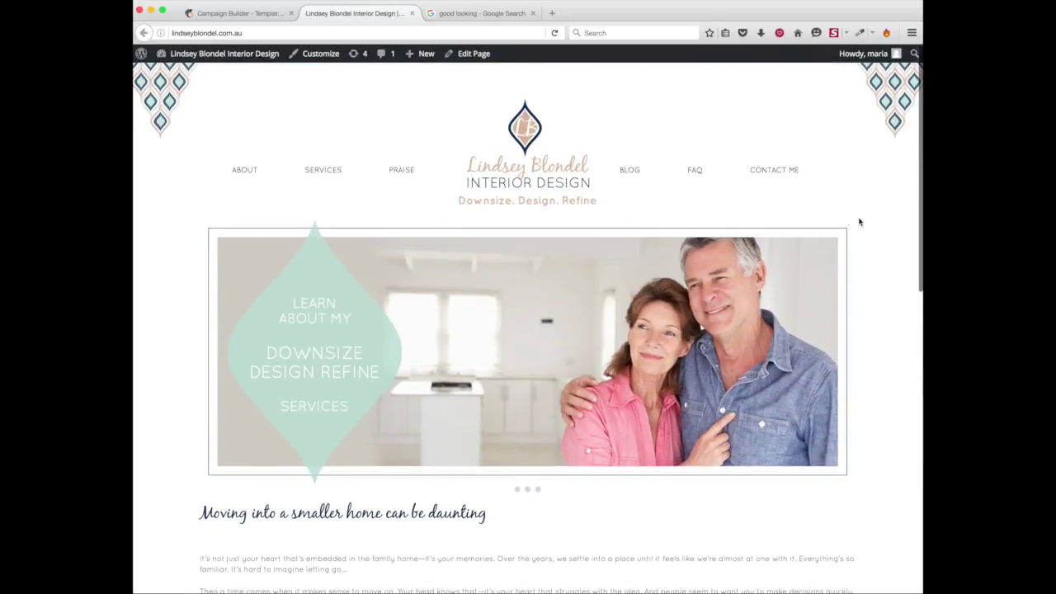
{"action": "left_click", "coordinate": [355, 32]}
{"action": "key", "text": "super+c"}
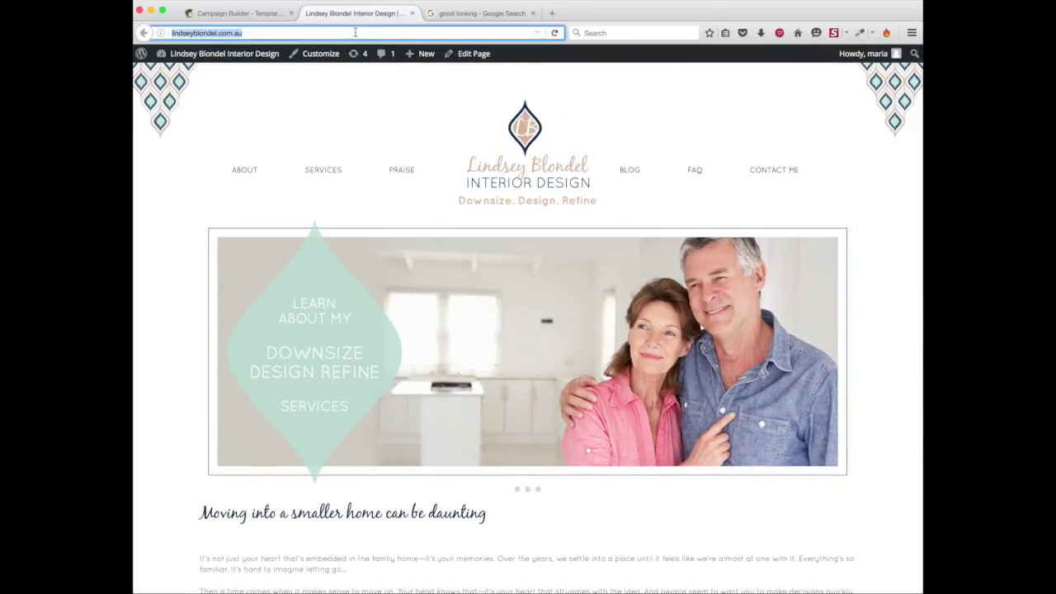
Set the image's link to the copied lindseyblondel.com.au address and insert the image into the Latest Project block.
{"action": "left_click", "coordinate": [243, 13]}
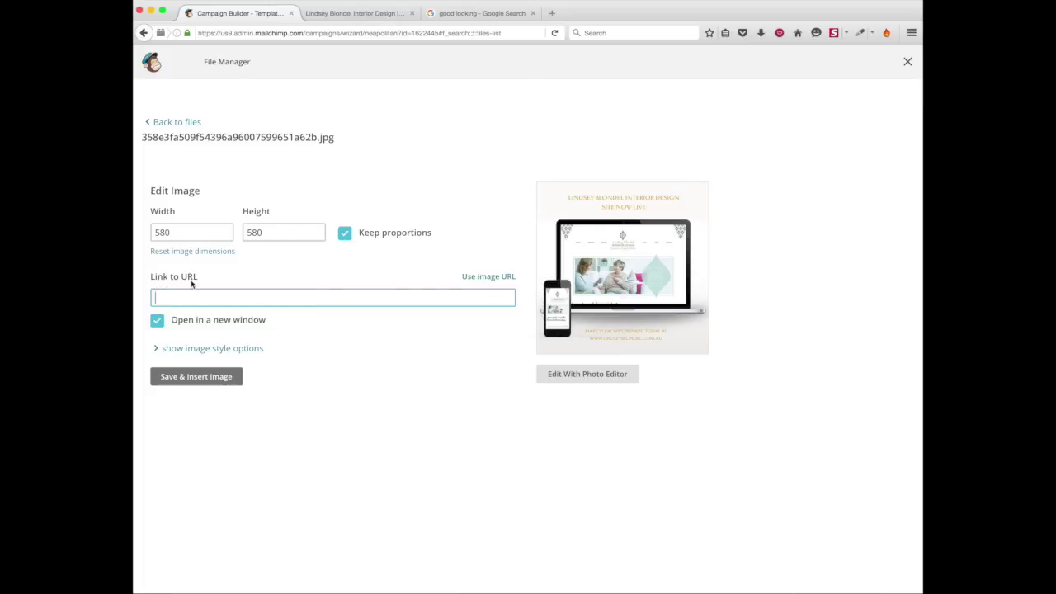
{"action": "key", "text": "super+v"}
{"action": "left_click", "coordinate": [198, 378]}
{"action": "scroll", "coordinate": [401, 396], "scroll_direction": "down", "scroll_amount": 5}
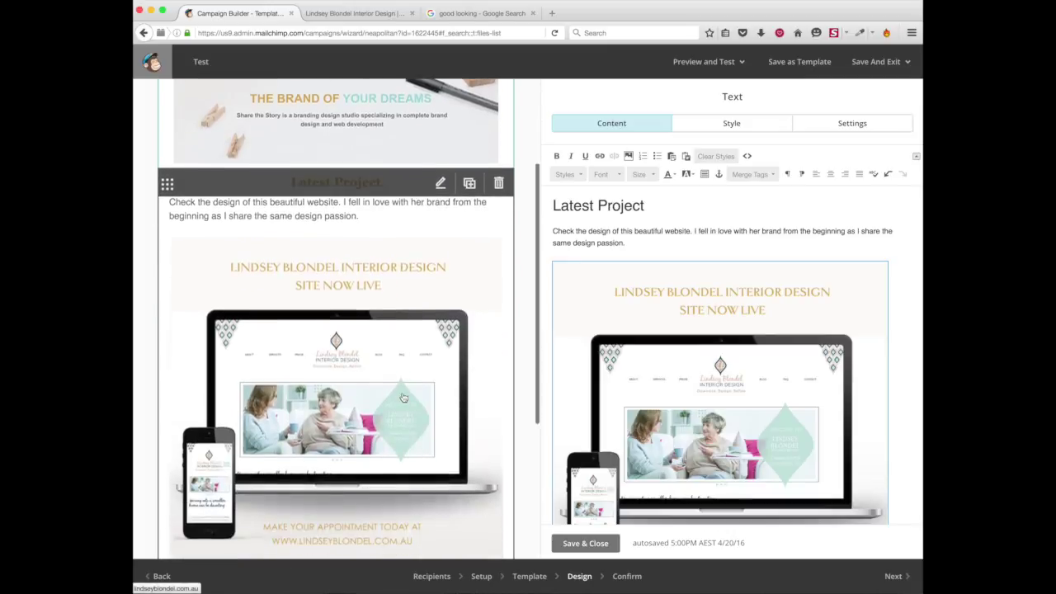
{"action": "scroll", "coordinate": [404, 398], "scroll_direction": "up", "scroll_amount": 2}
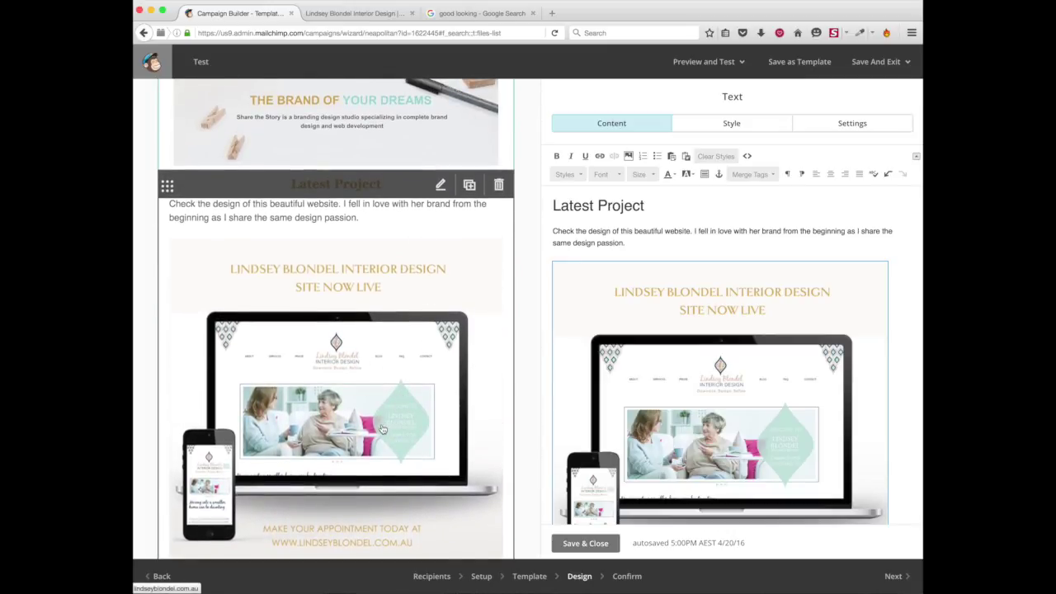
Look at the linked website once more and save and close the Latest Project text block.
{"action": "left_click", "coordinate": [374, 14]}
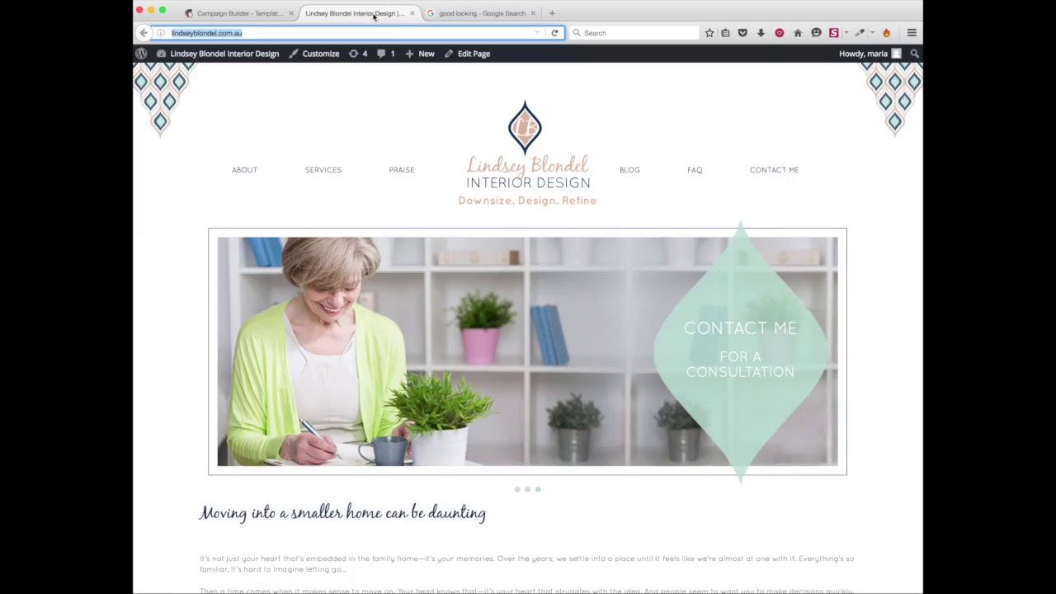
{"action": "left_click", "coordinate": [244, 14]}
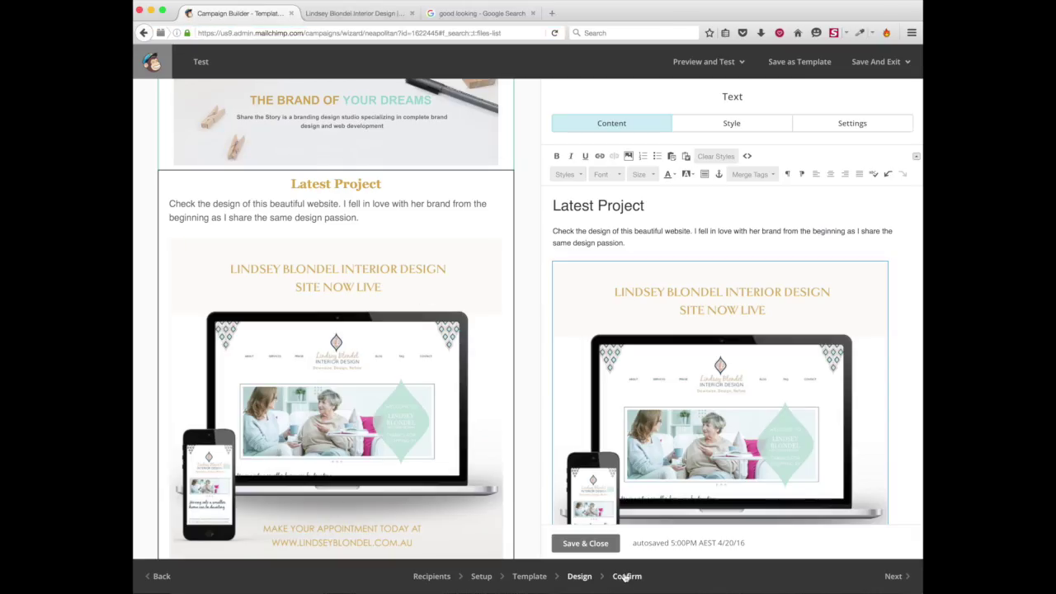
{"action": "scroll", "coordinate": [635, 475], "scroll_direction": "down", "scroll_amount": 2}
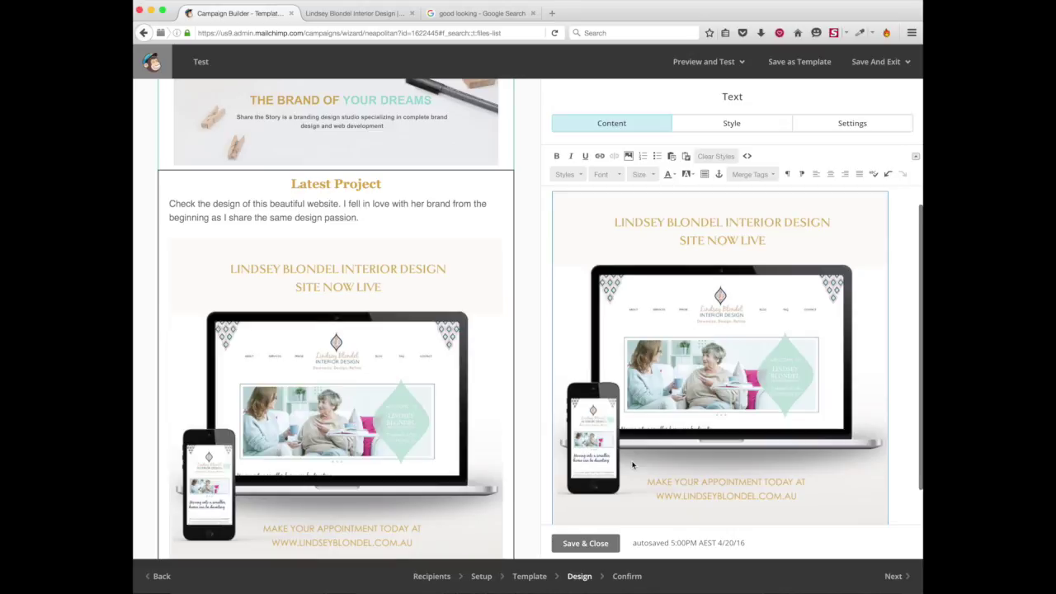
{"action": "left_click", "coordinate": [590, 544]}
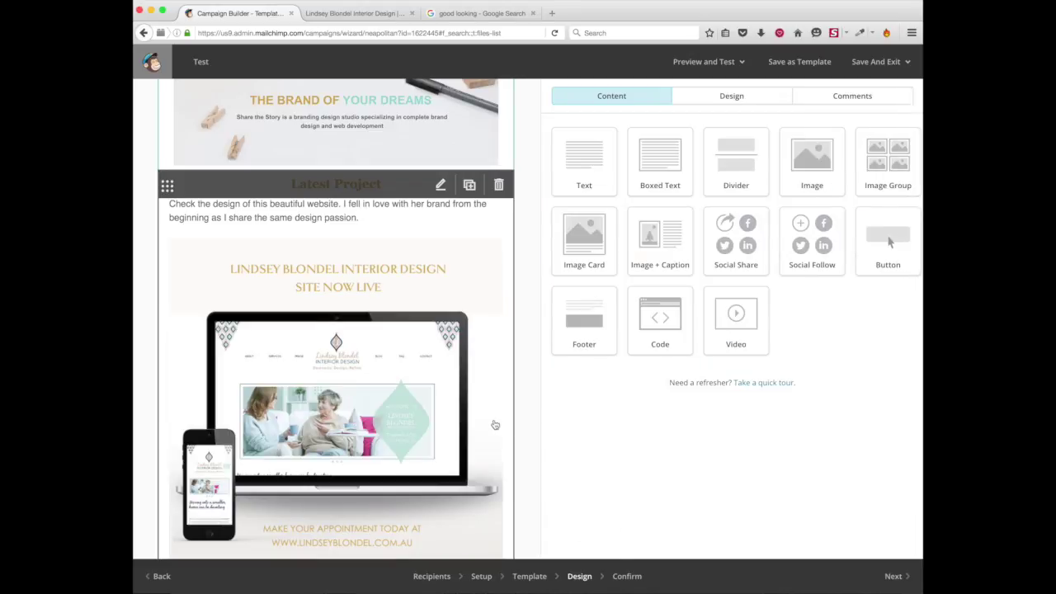
Reopen the Latest Project block, shrink its image slightly, centre it, and save the block.
{"action": "scroll", "coordinate": [495, 424], "scroll_direction": "up", "scroll_amount": 4}
{"action": "scroll", "coordinate": [443, 423], "scroll_direction": "down", "scroll_amount": 1}
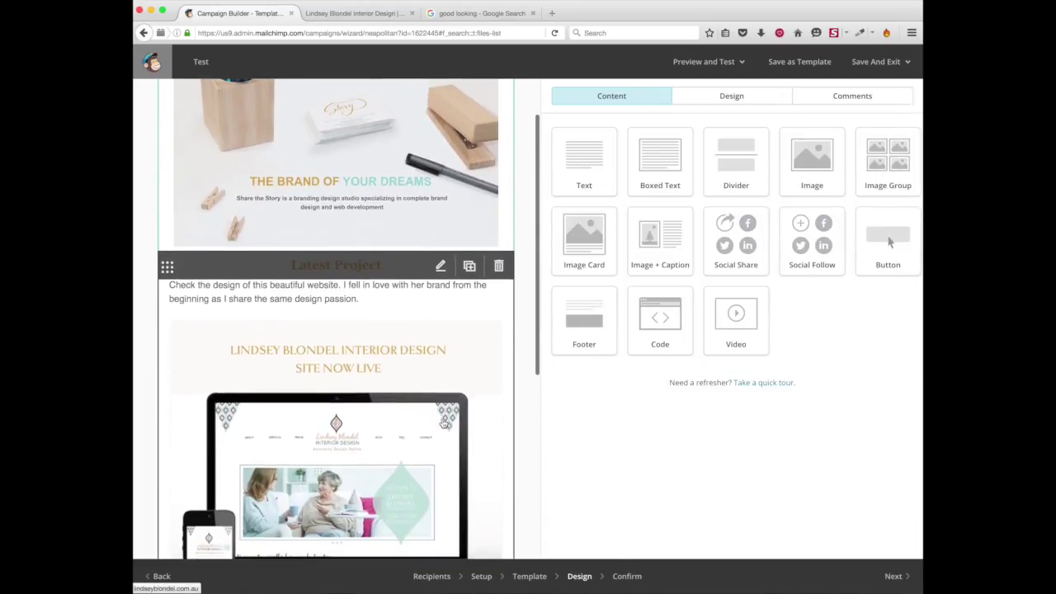
{"action": "left_click", "coordinate": [491, 455]}
{"action": "left_click", "coordinate": [811, 495]}
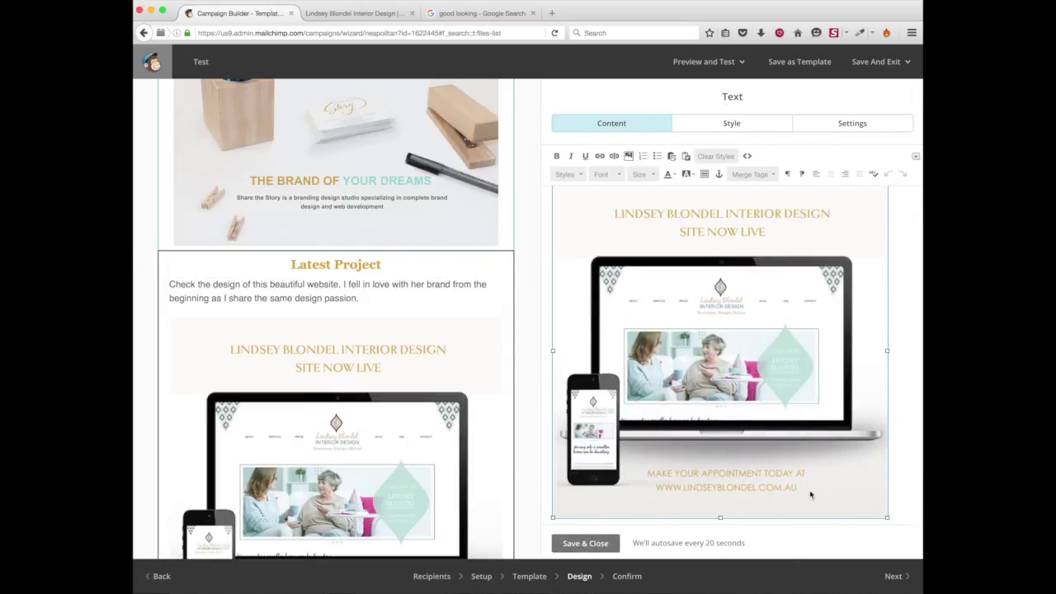
{"action": "left_click_drag", "start_coordinate": [887, 518], "coordinate": [873, 498]}
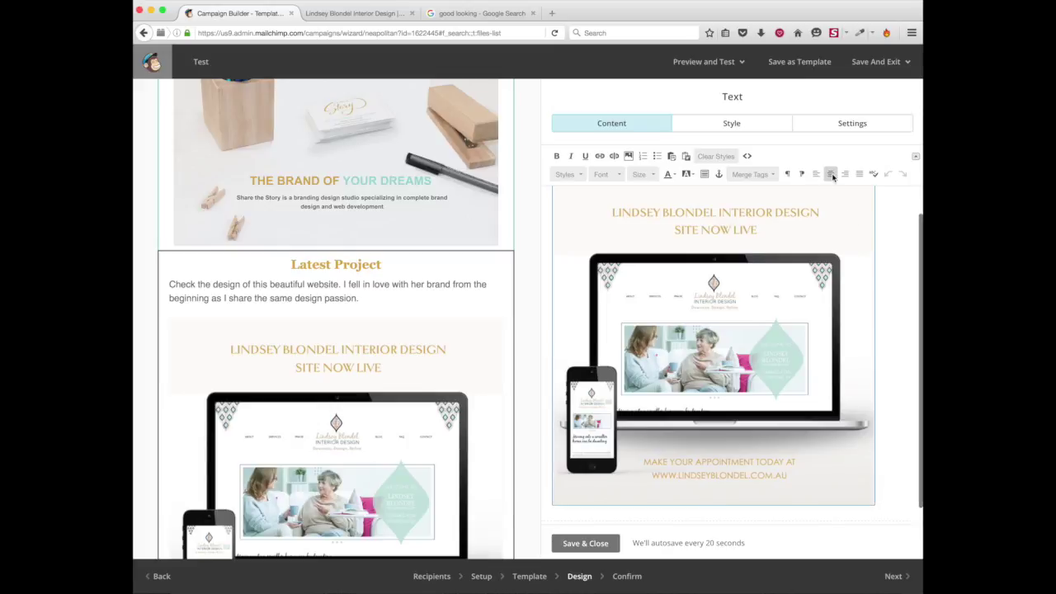
{"action": "left_click", "coordinate": [809, 223]}
{"action": "left_click", "coordinate": [604, 544]}
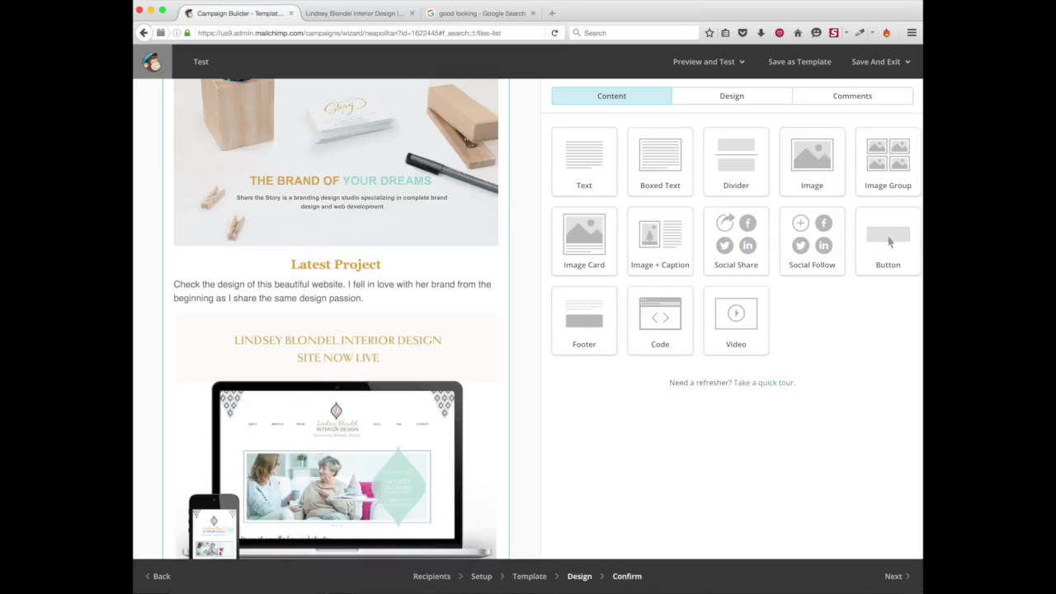
Add a divider block between the banner and the Latest Project heading.
{"action": "scroll", "coordinate": [455, 425], "scroll_direction": "down", "scroll_amount": 5}
{"action": "scroll", "coordinate": [454, 425], "scroll_direction": "up", "scroll_amount": 2}
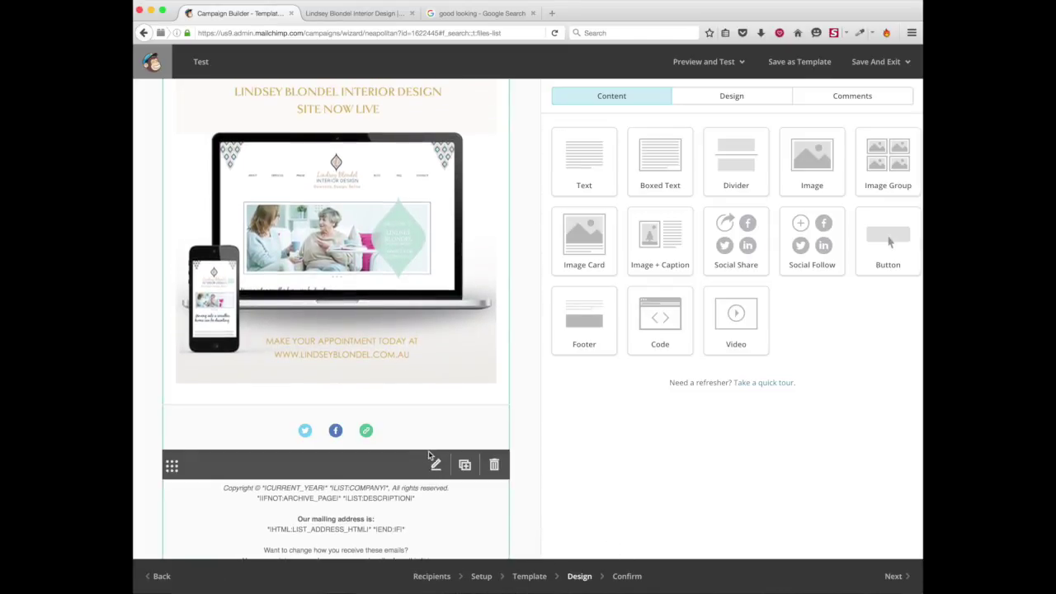
{"action": "scroll", "coordinate": [428, 450], "scroll_direction": "up", "scroll_amount": 8}
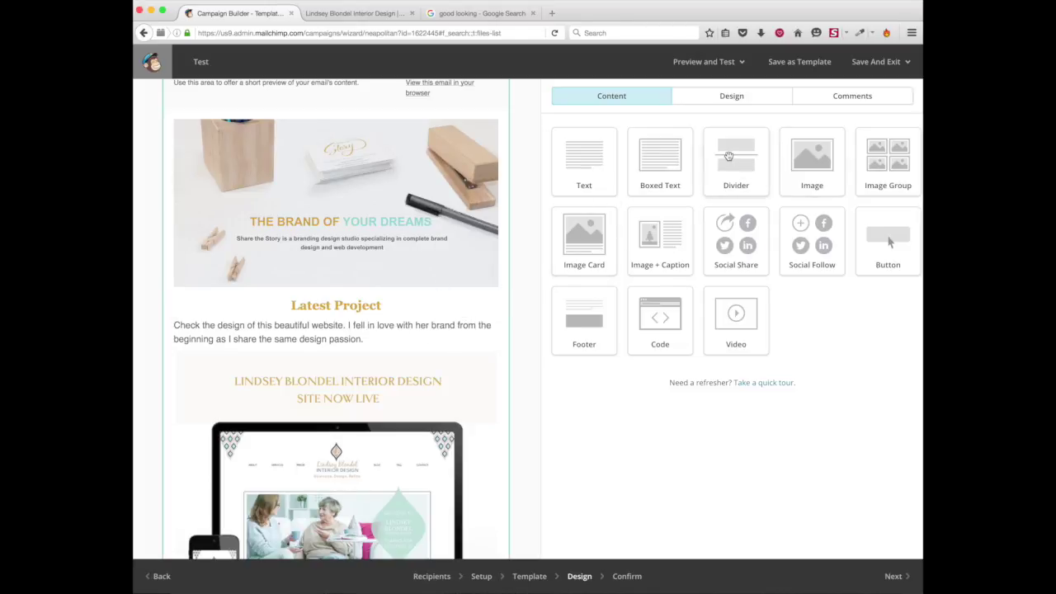
{"action": "left_click_drag", "start_coordinate": [730, 157], "coordinate": [427, 305]}
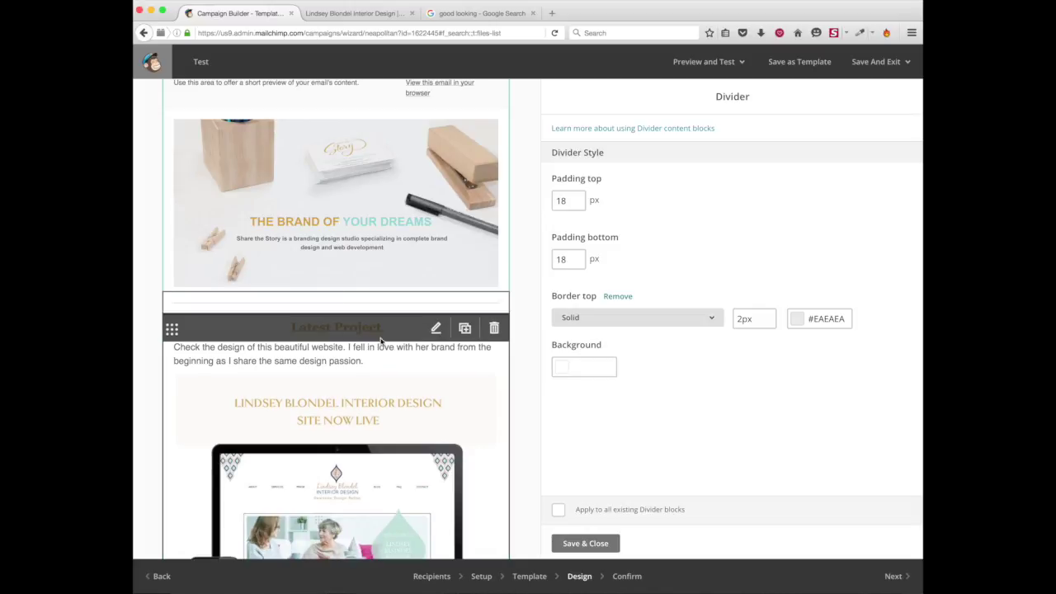
Set the divider's top border colour to #90d2cd and save the block.
{"action": "left_click", "coordinate": [816, 321]}
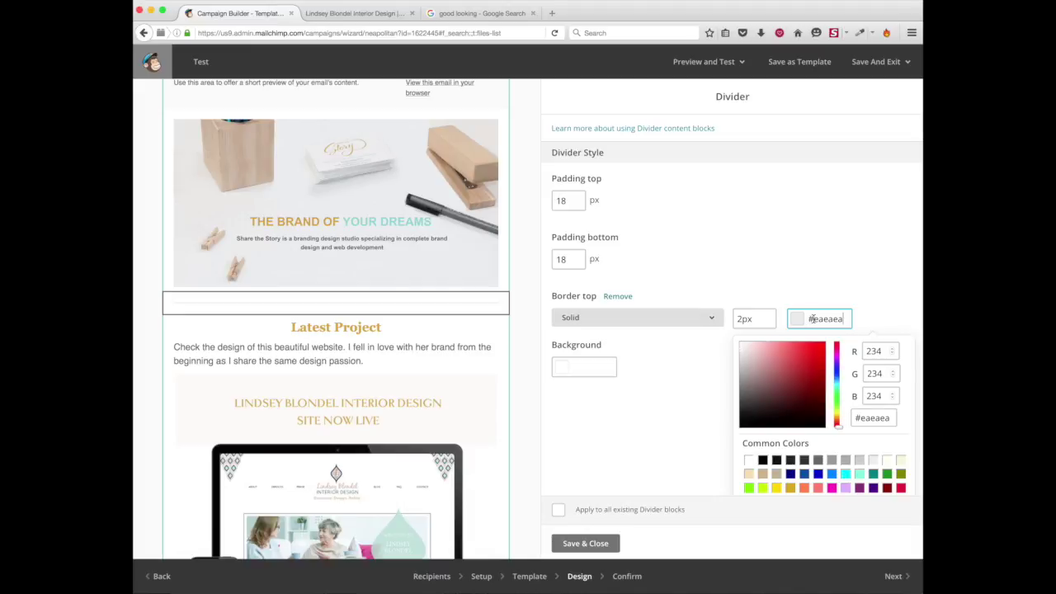
{"action": "left_click_drag", "start_coordinate": [813, 319], "coordinate": [889, 323]}
{"action": "type", "text": "90d2cd"}
{"action": "key", "text": "Return"}
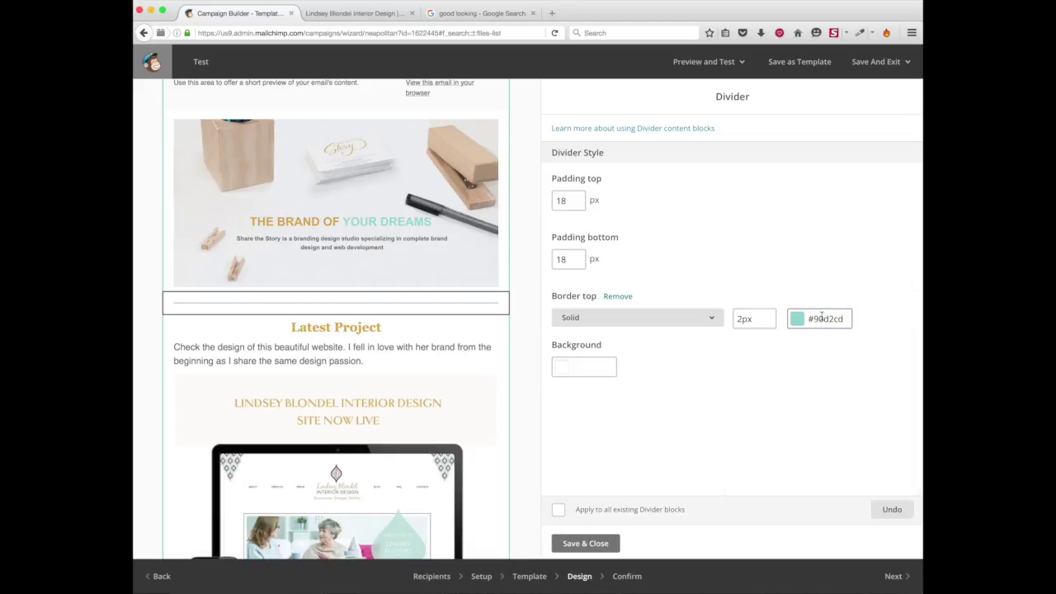
{"action": "left_click", "coordinate": [592, 548]}
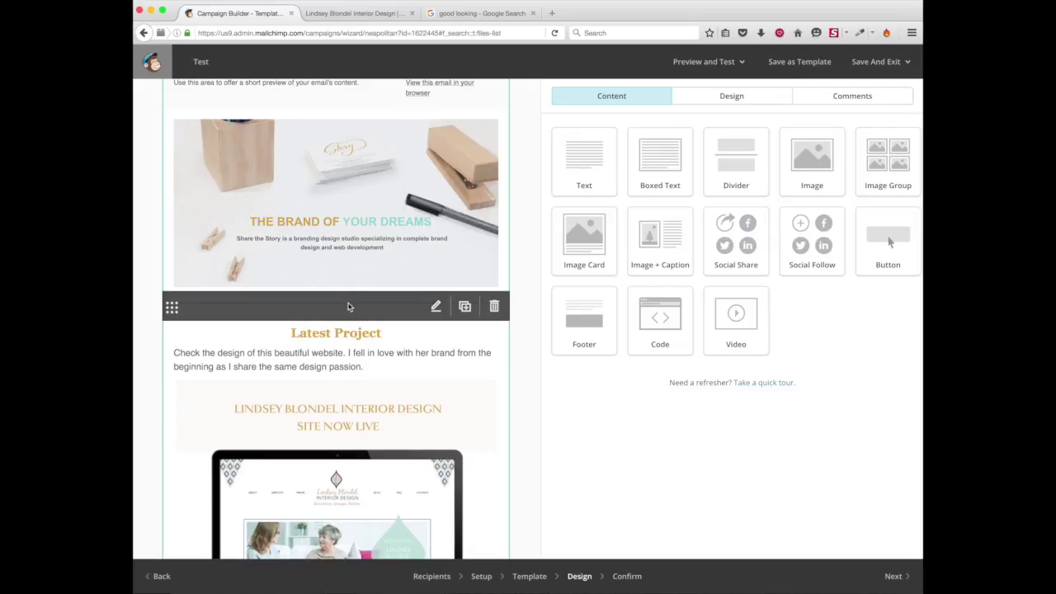
Duplicate the divider, move the copy below the Latest Project image, and save it.
{"action": "left_click", "coordinate": [466, 308]}
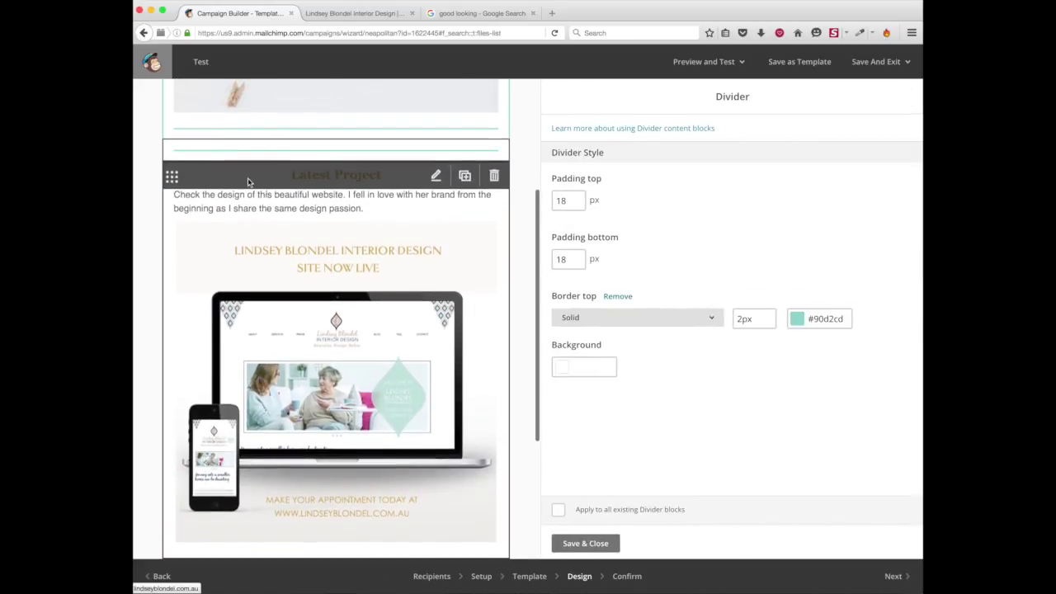
{"action": "scroll", "coordinate": [241, 158], "scroll_direction": "up", "scroll_amount": 1}
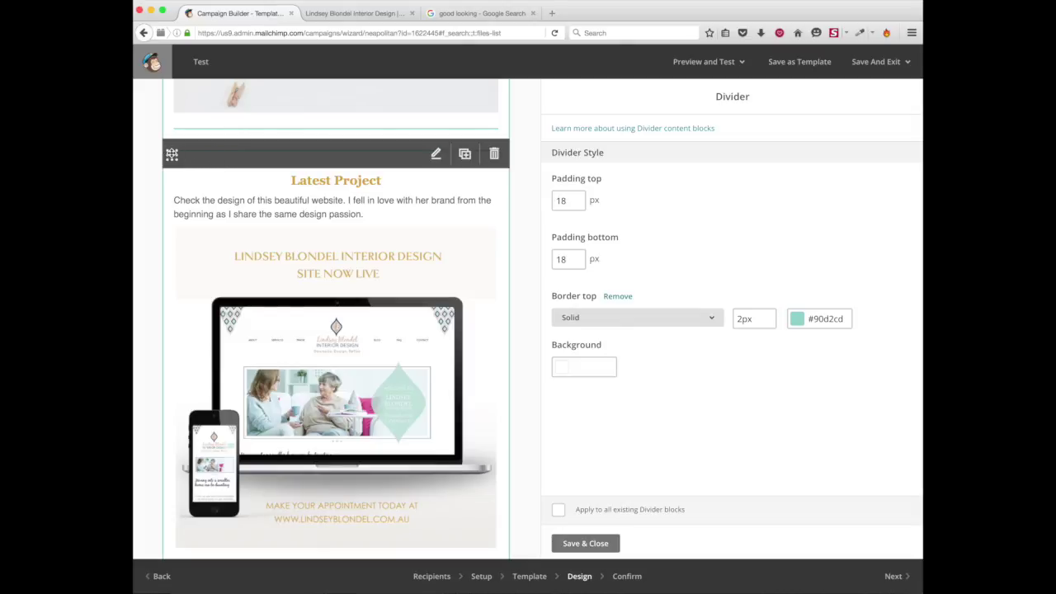
{"action": "left_click_drag", "start_coordinate": [172, 155], "coordinate": [175, 512]}
{"action": "scroll", "coordinate": [201, 502], "scroll_direction": "down", "scroll_amount": 3}
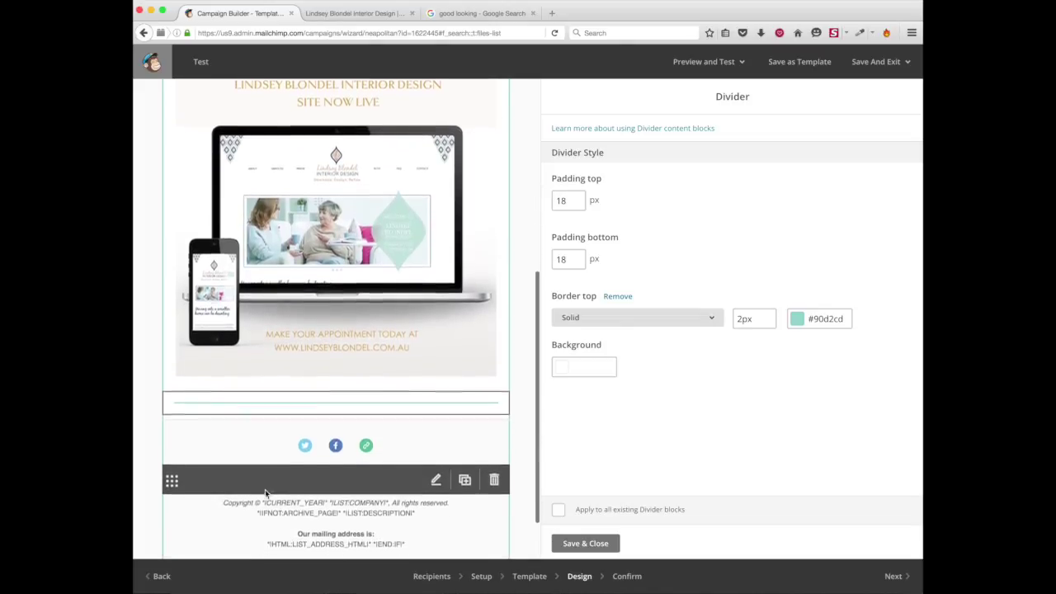
{"action": "left_click", "coordinate": [586, 543]}
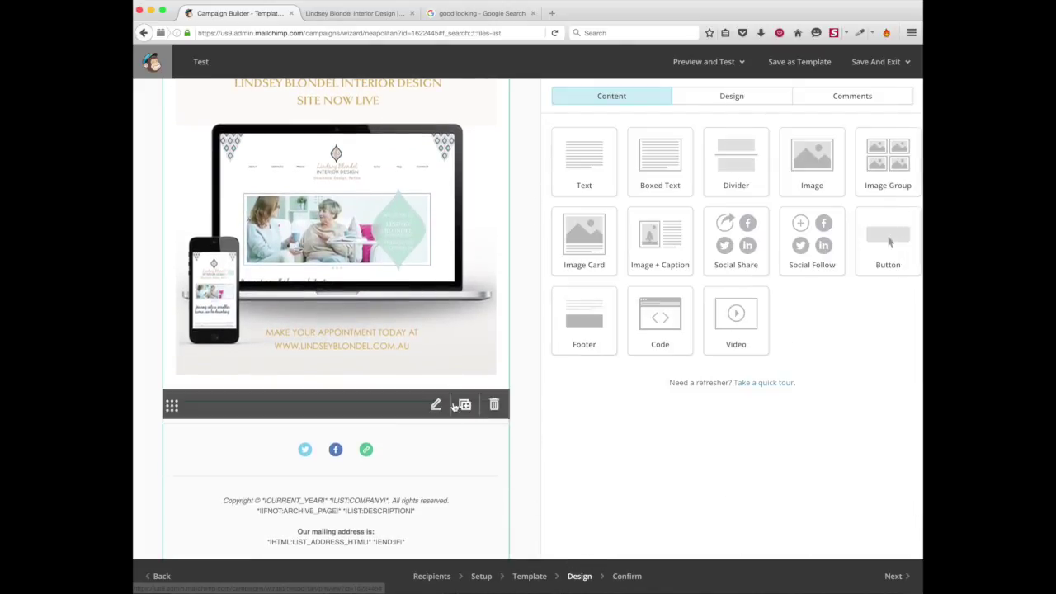
Add a new text block below the lower divider, above the social icons.
{"action": "scroll", "coordinate": [483, 372], "scroll_direction": "up", "scroll_amount": 2}
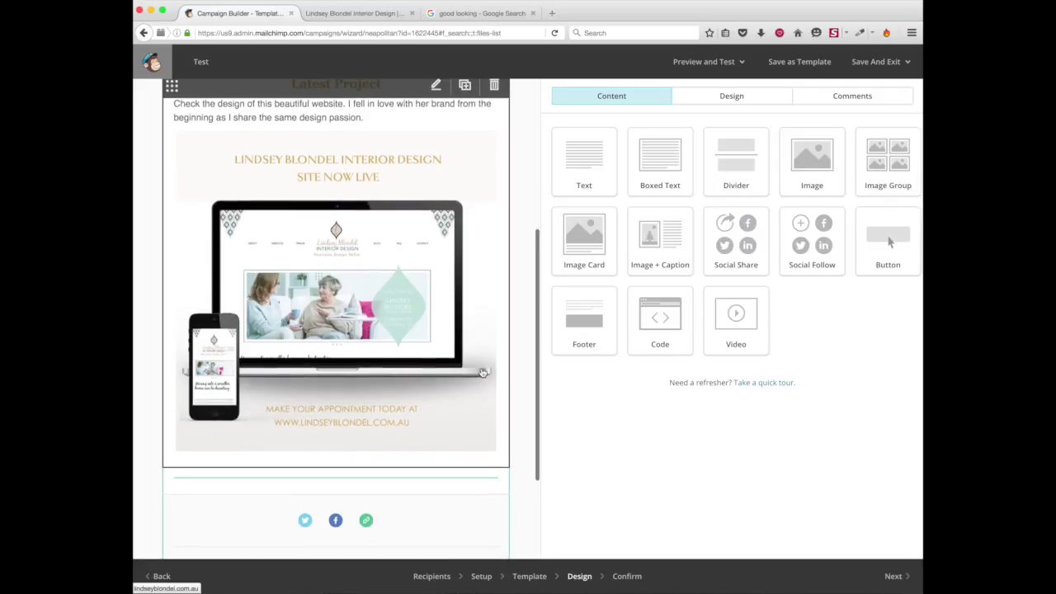
{"action": "scroll", "coordinate": [483, 372], "scroll_direction": "up", "scroll_amount": 1}
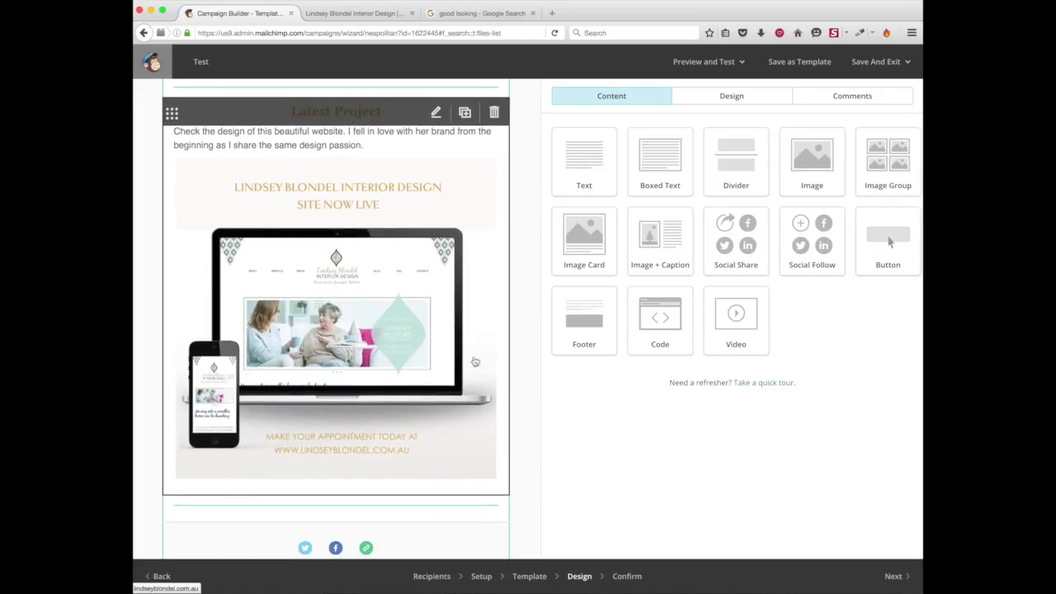
{"action": "scroll", "coordinate": [489, 405], "scroll_direction": "down", "scroll_amount": 2}
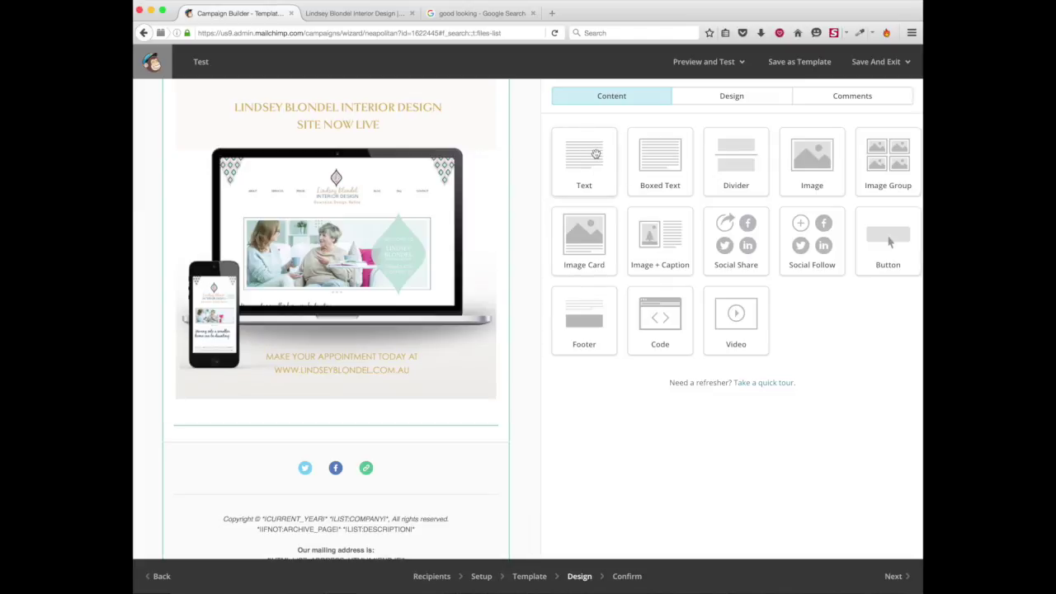
{"action": "left_click_drag", "start_coordinate": [596, 155], "coordinate": [387, 425]}
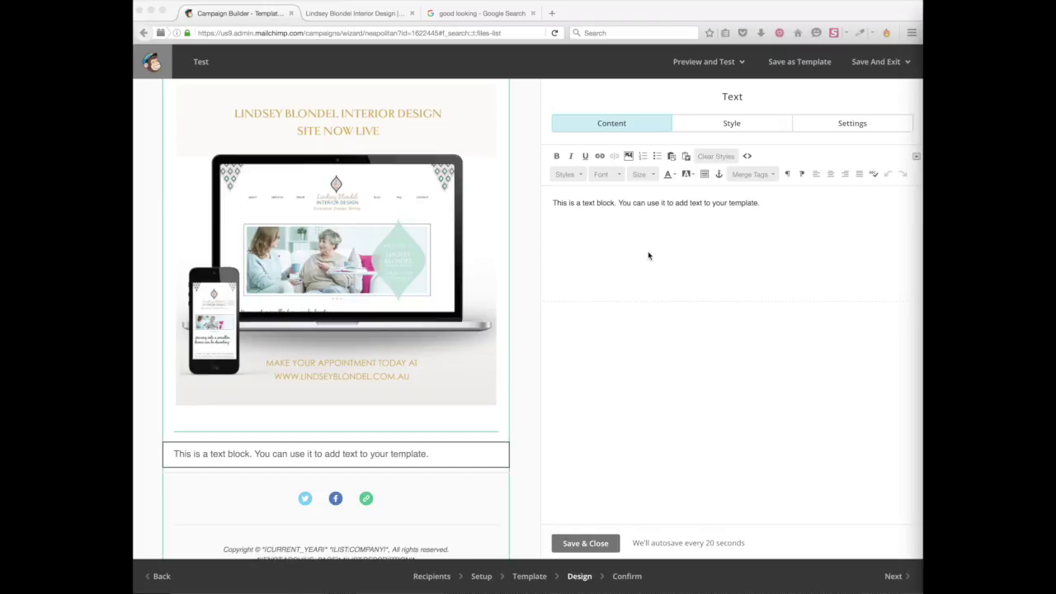
Replace the placeholder text with the paragraph running from "Do you remember my last newsletter with the 2 colour boards?" to "website woohoo!!".
{"action": "left_click", "coordinate": [659, 206]}
{"action": "triple_click", "coordinate": [661, 202]}
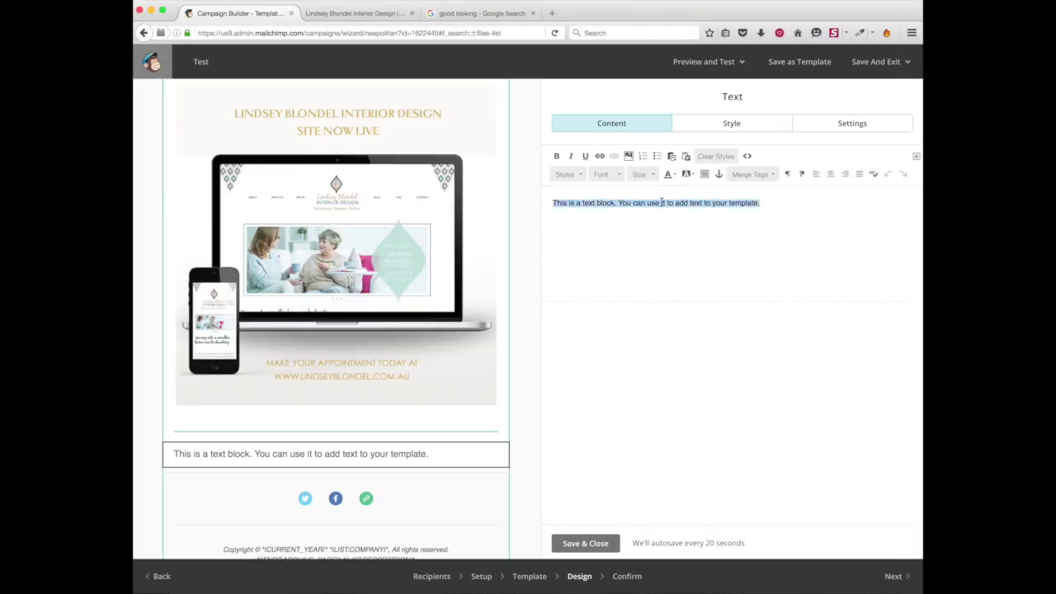
{"action": "type", "text": "Do you remember my last newsletter with the 2 colour boards? So this is the development of one of those brands. You can see the style guide and the the logo concept, next step marketing collateral and website woohoo!!"}
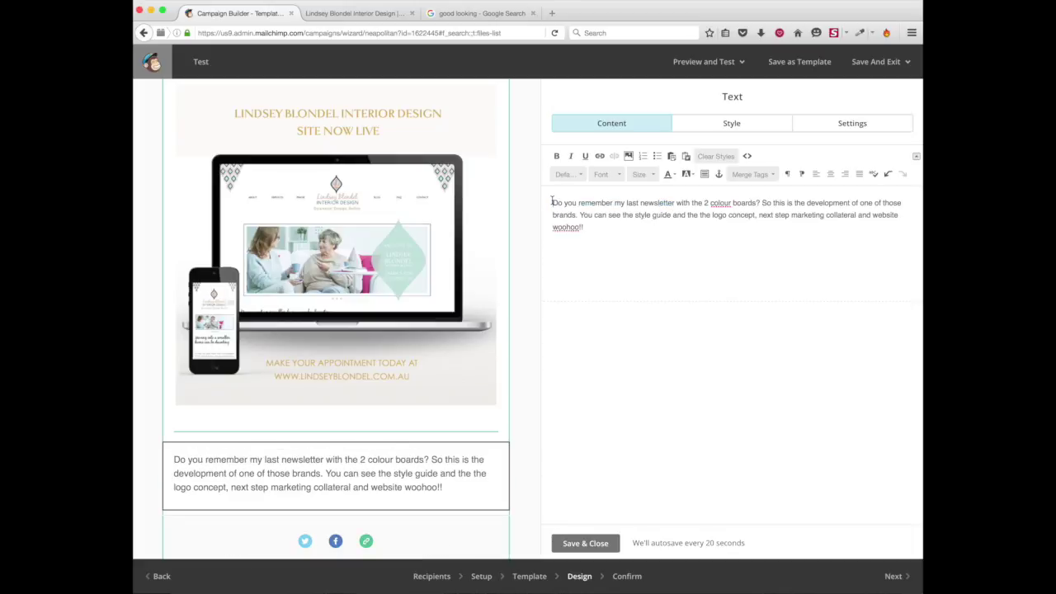
Add the line "Sneak peek of an on-going project" above the paragraph and style it as heading 1.
{"action": "left_click", "coordinate": [552, 200]}
{"action": "key", "text": "Return"}
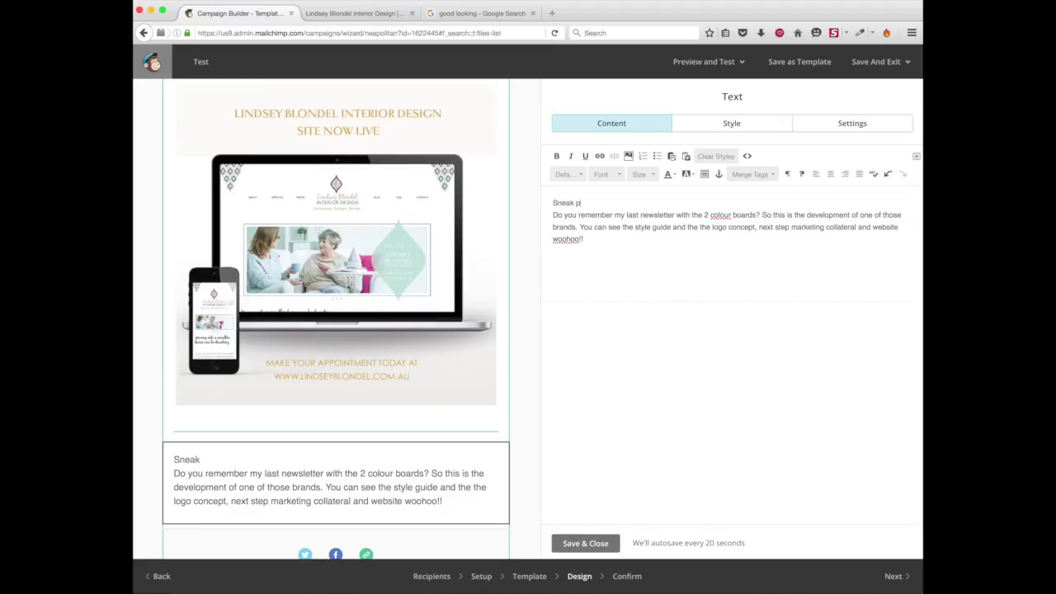
{"action": "type", "text": "g"}
{"action": "type", "text": " an on"}
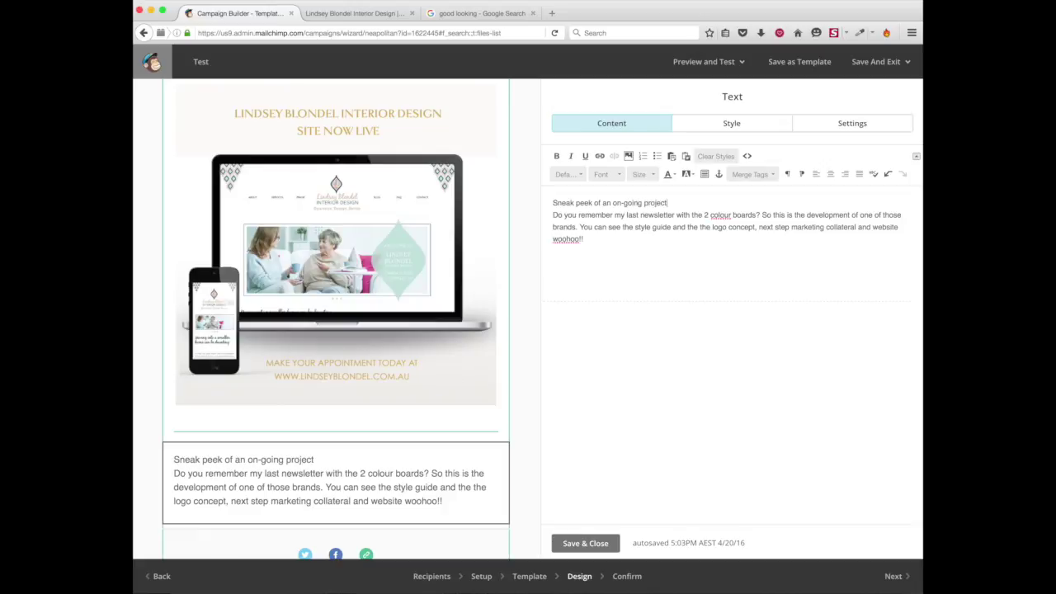
{"action": "triple_click", "coordinate": [651, 204]}
{"action": "left_click", "coordinate": [567, 174]}
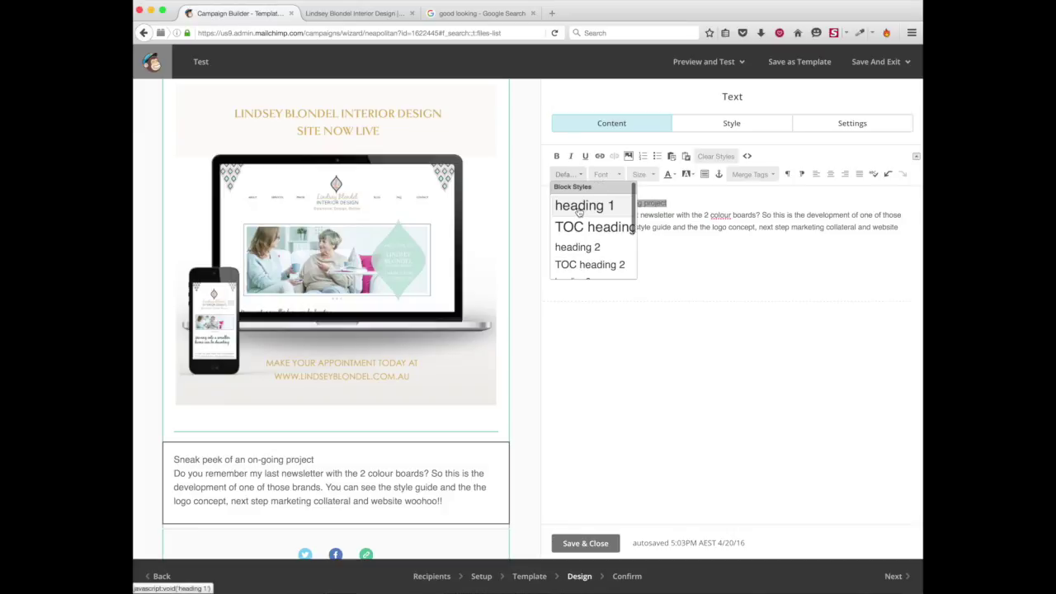
{"action": "left_click", "coordinate": [582, 207]}
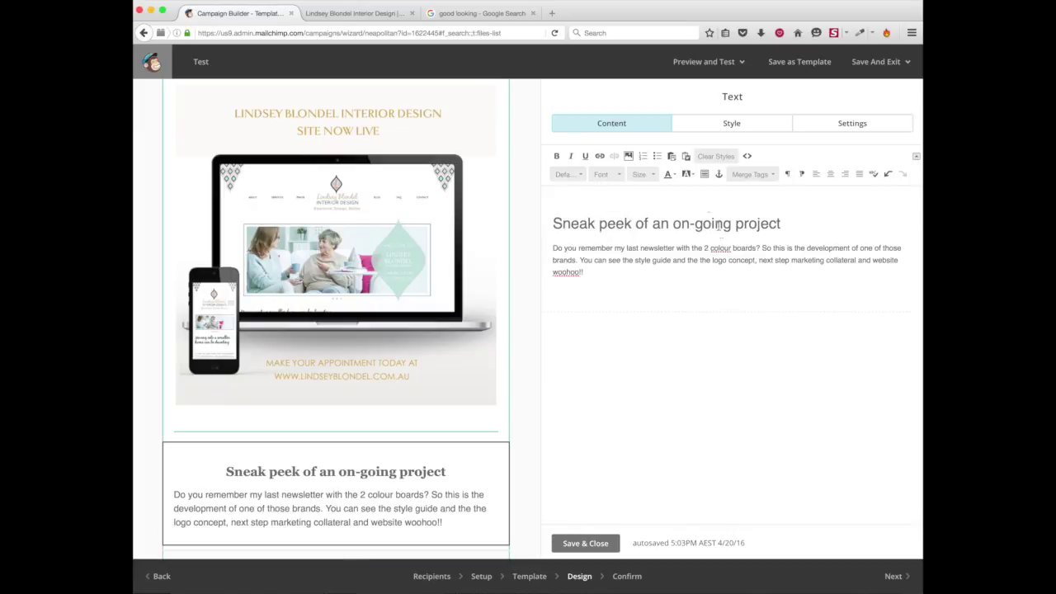
{"action": "left_click", "coordinate": [674, 174]}
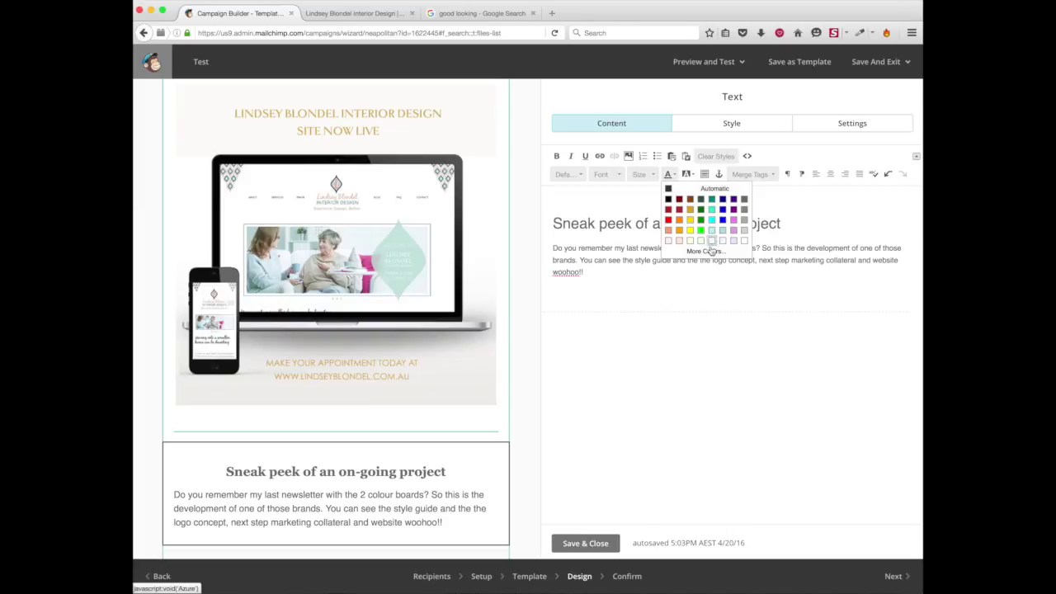
{"action": "left_click", "coordinate": [709, 247]}
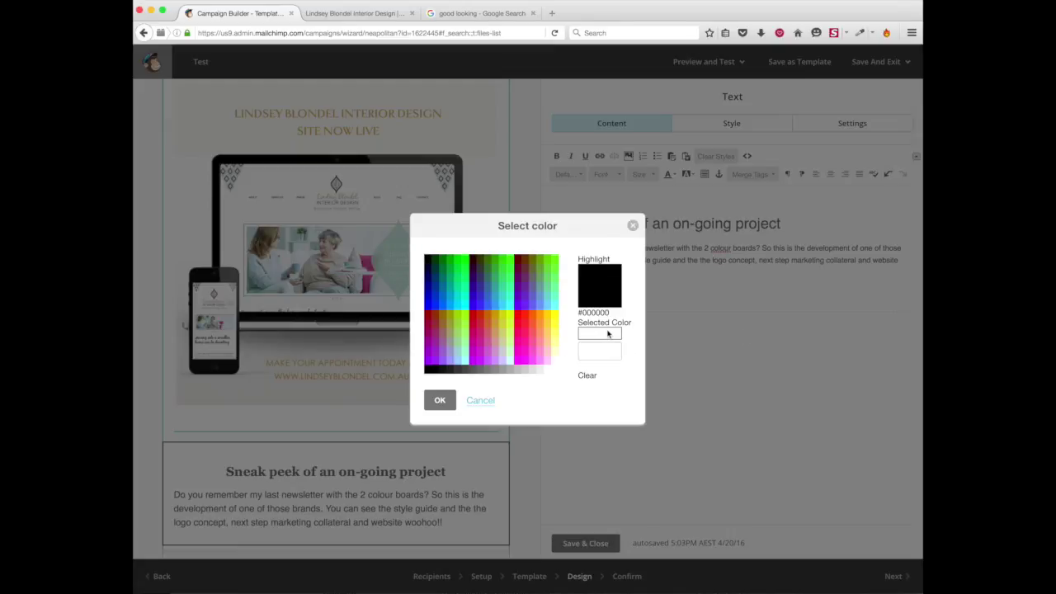
{"action": "left_click", "coordinate": [603, 350]}
{"action": "left_click", "coordinate": [437, 401]}
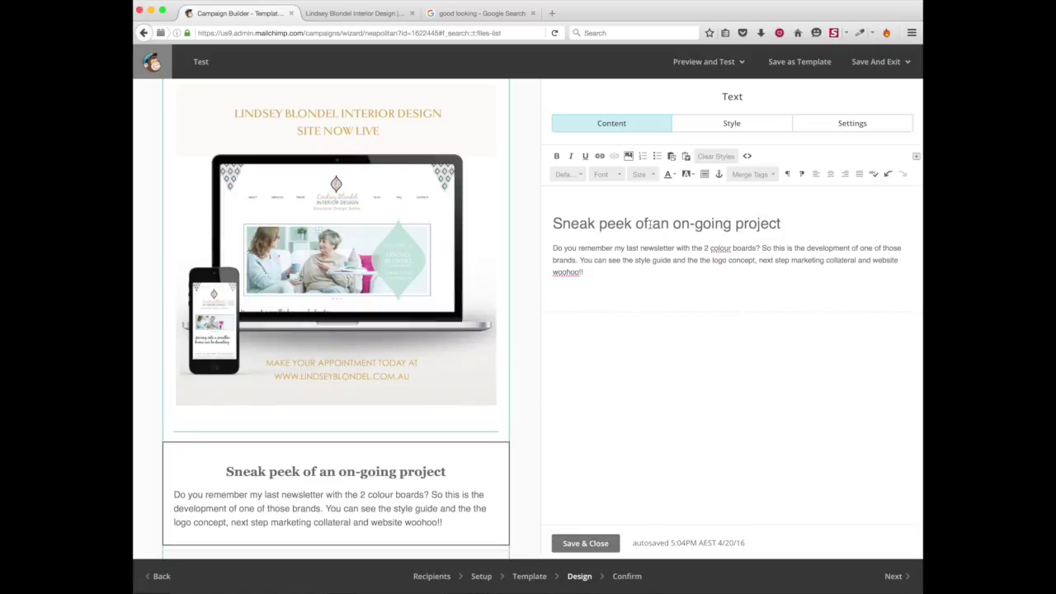
Centre the "Sneak peek of an on-going project" heading and delete the blank line above it.
{"action": "triple_click", "coordinate": [651, 223]}
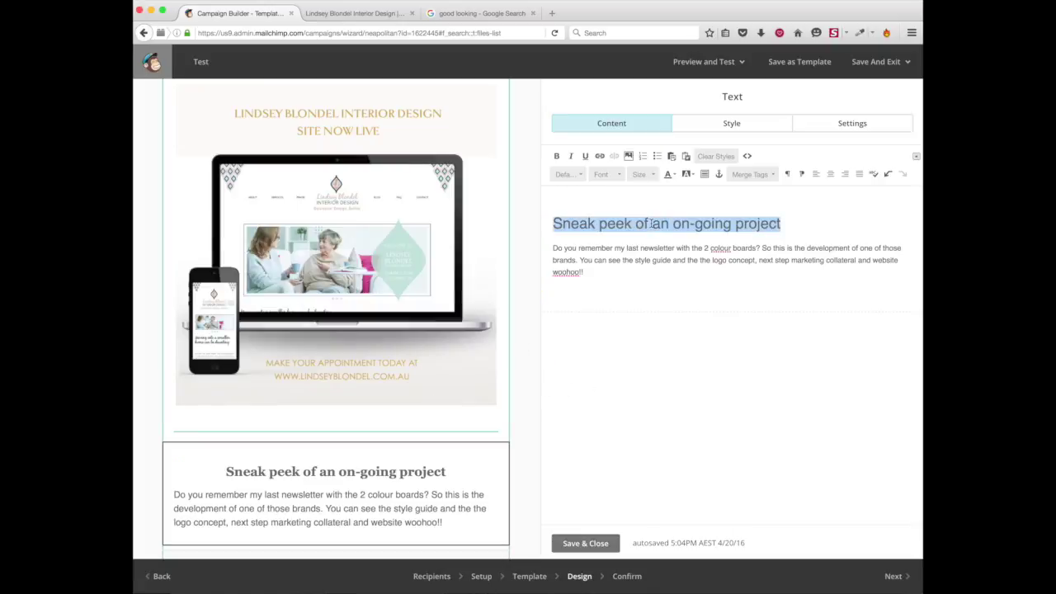
{"action": "left_click", "coordinate": [831, 174]}
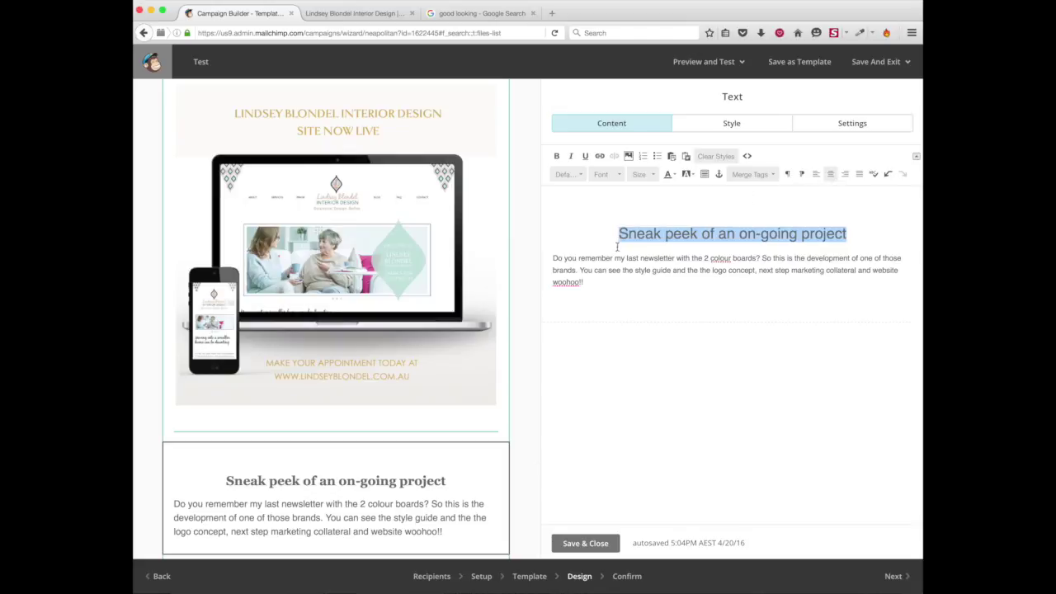
{"action": "left_click", "coordinate": [639, 207]}
{"action": "key", "text": "Delete"}
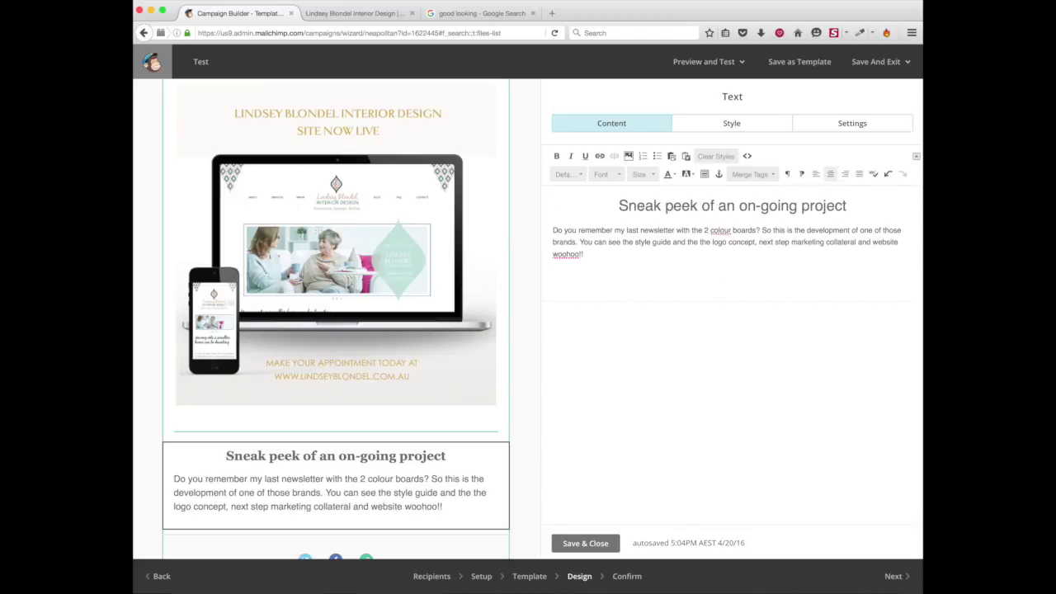
Apply heading 1 to the "Sneak peek of an on-going project" line and colour its text with the custom gold.
{"action": "triple_click", "coordinate": [656, 205]}
{"action": "left_click", "coordinate": [577, 176]}
{"action": "left_click", "coordinate": [589, 205]}
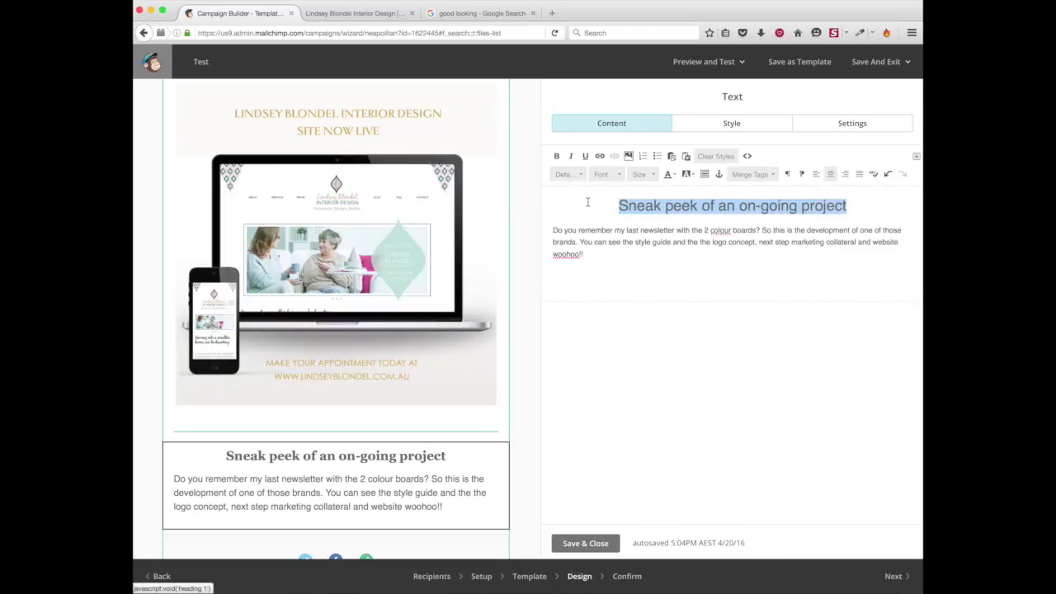
{"action": "left_click", "coordinate": [670, 175]}
{"action": "left_click", "coordinate": [697, 251]}
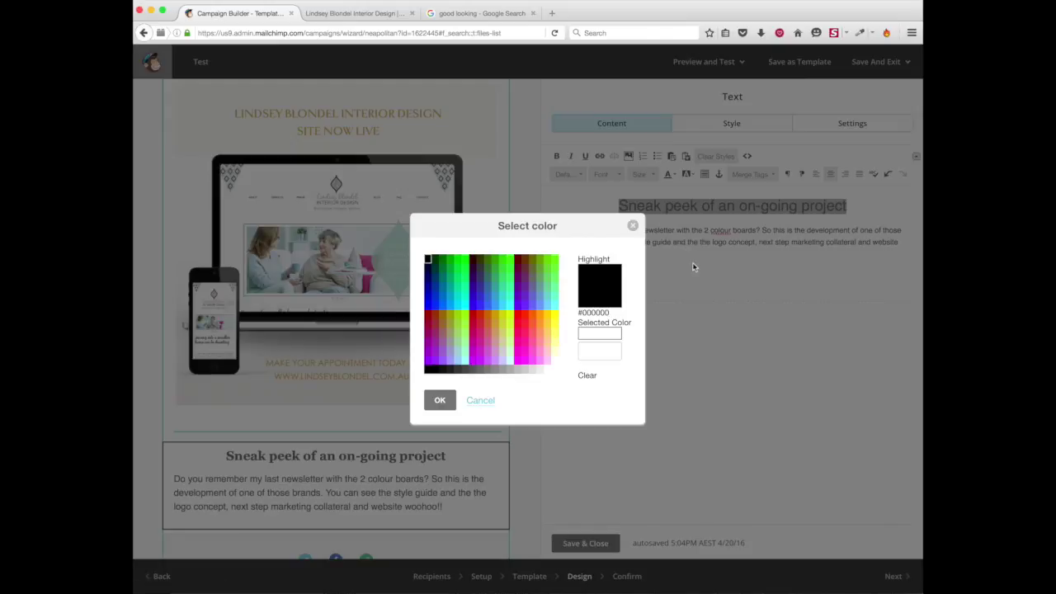
{"action": "left_click", "coordinate": [594, 351]}
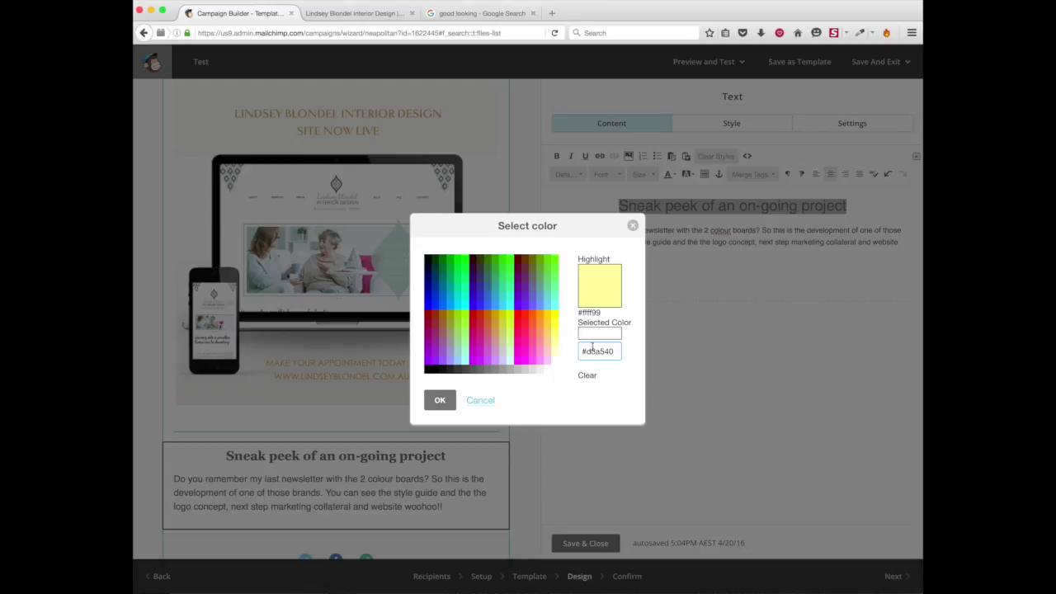
{"action": "left_click", "coordinate": [440, 400]}
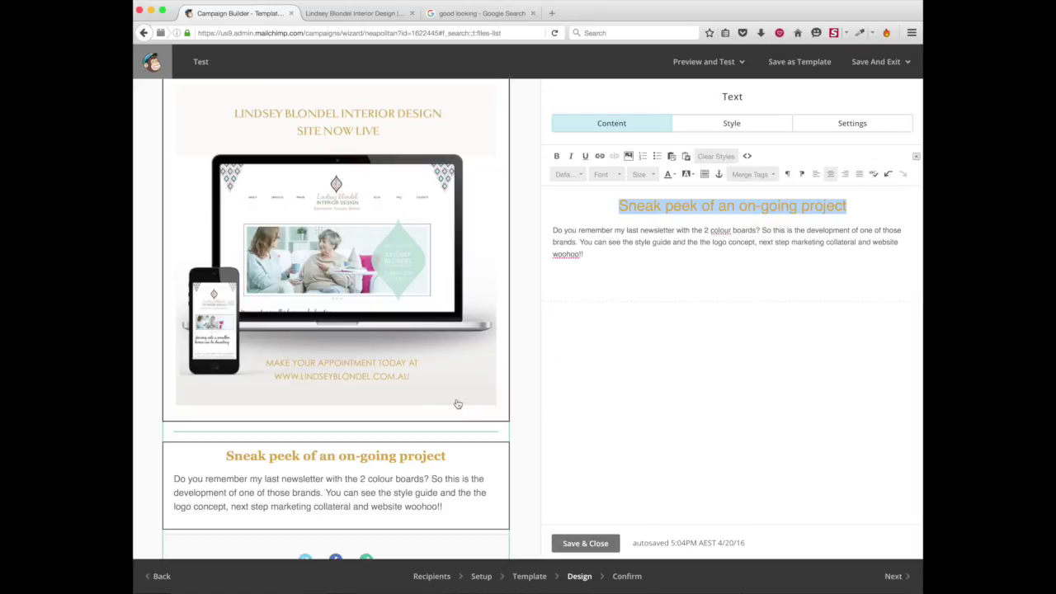
Insert the "logo concept final-01 copy" image at its full size below the sneak peek paragraph and centre it.
{"action": "left_click", "coordinate": [695, 245]}
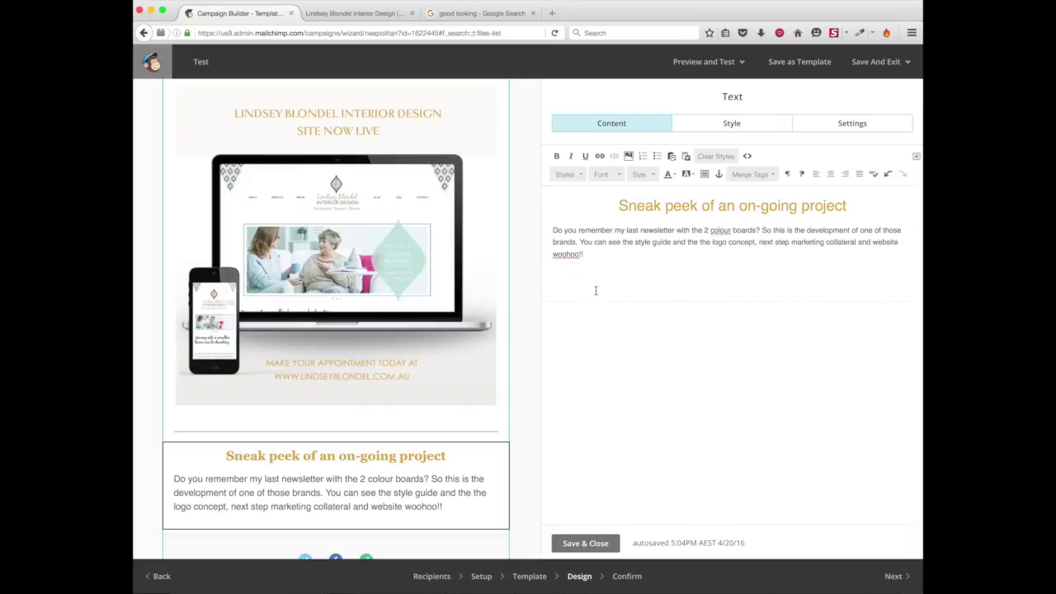
{"action": "left_click", "coordinate": [629, 156]}
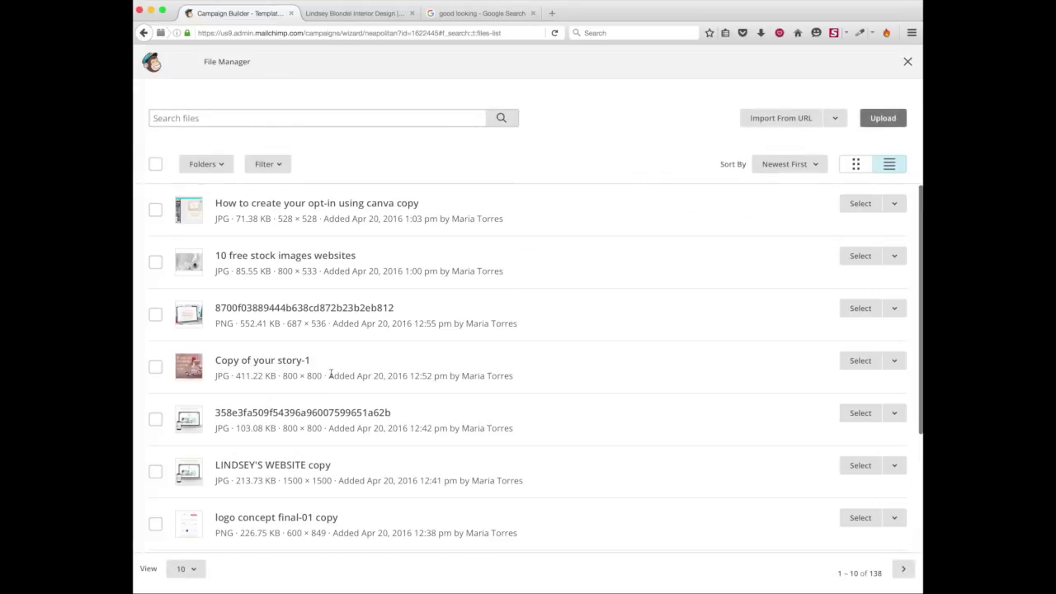
{"action": "scroll", "coordinate": [330, 373], "scroll_direction": "down", "scroll_amount": 3}
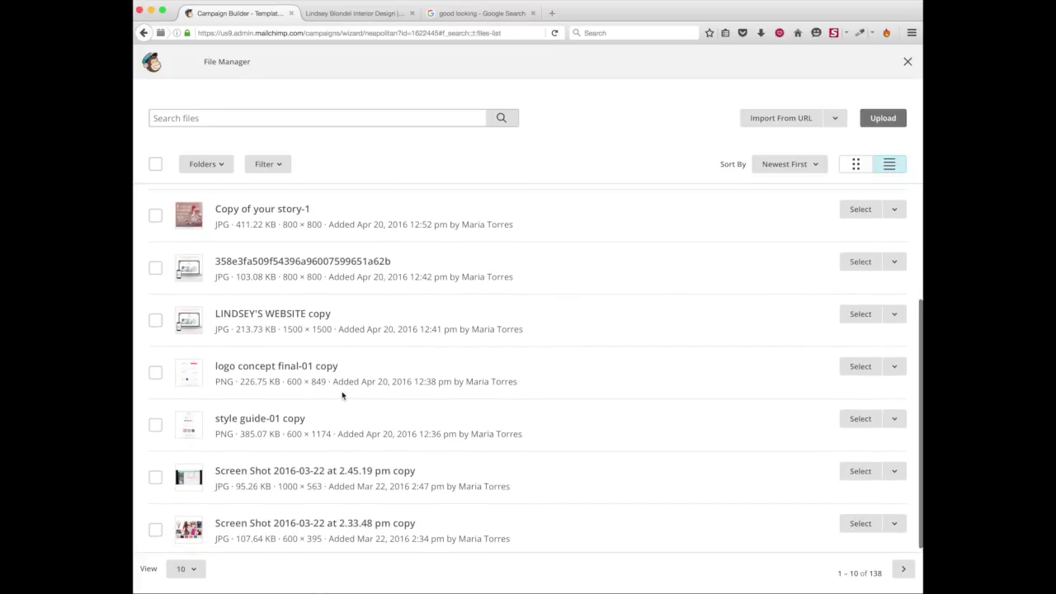
{"action": "left_click", "coordinate": [860, 366]}
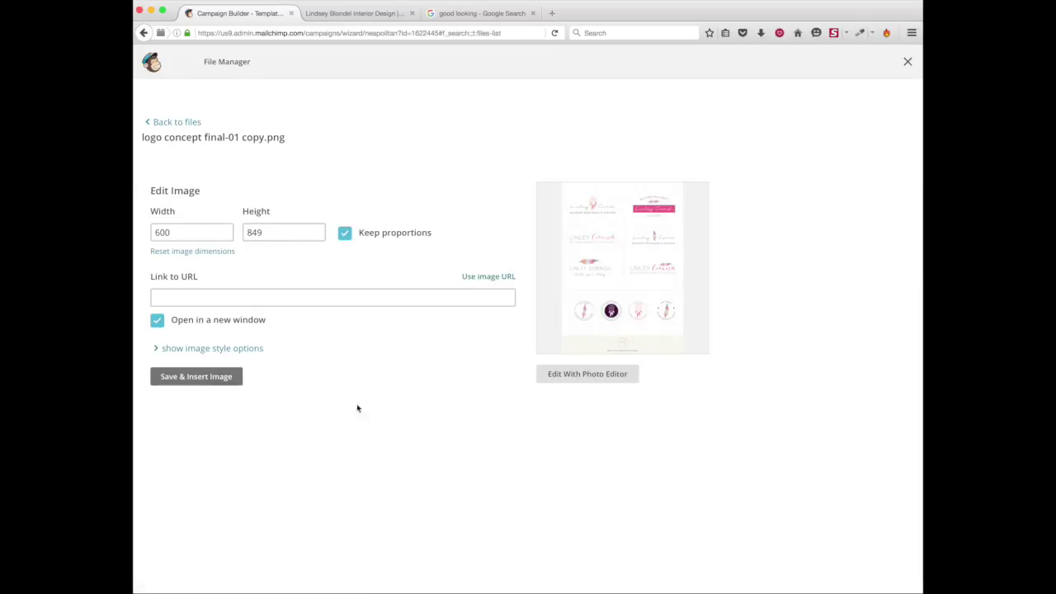
{"action": "left_click", "coordinate": [197, 376]}
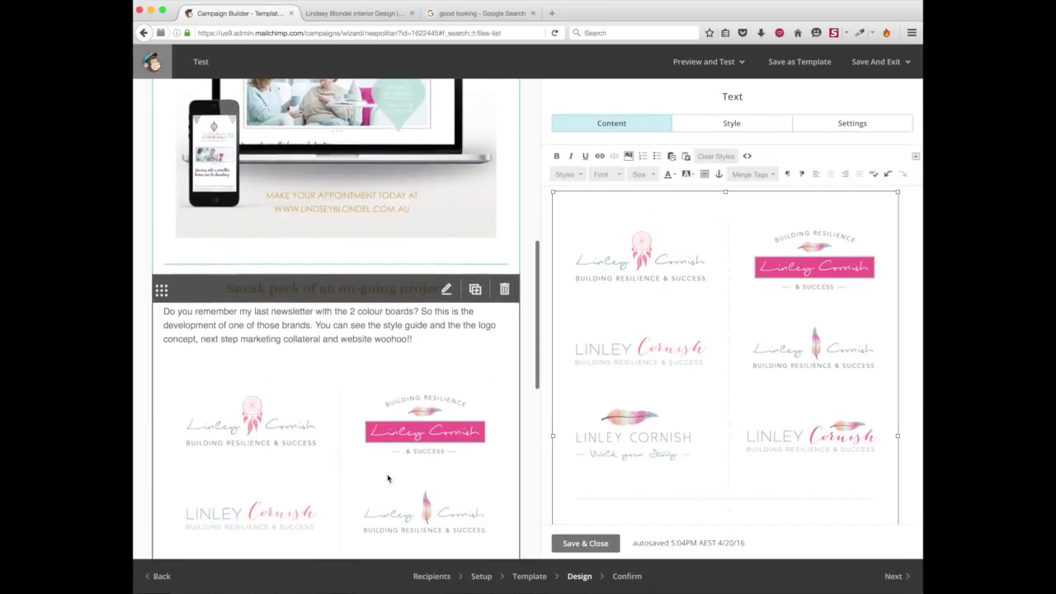
{"action": "left_click", "coordinate": [903, 504]}
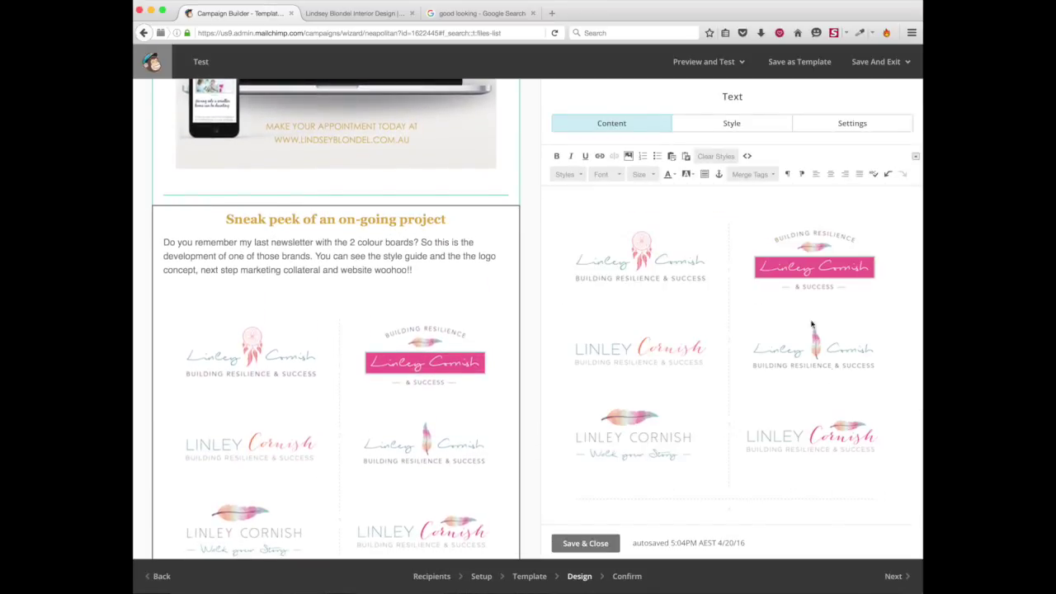
{"action": "left_click", "coordinate": [831, 174]}
Insert the "style guide-01 copy" image directly below the logo concept image and save the text block.
{"action": "scroll", "coordinate": [746, 379], "scroll_direction": "down", "scroll_amount": 5}
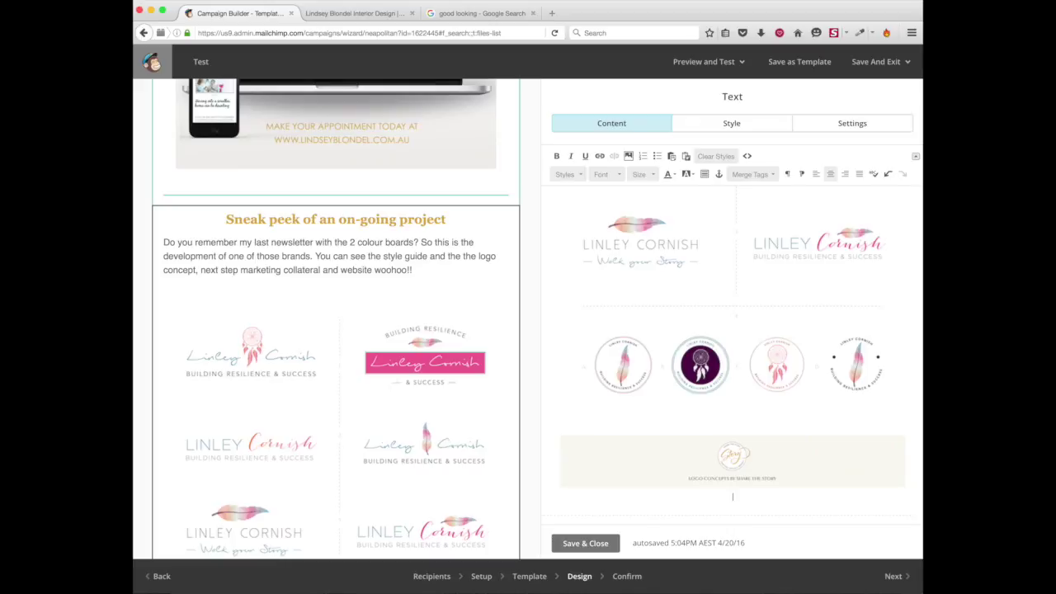
{"action": "scroll", "coordinate": [771, 444], "scroll_direction": "down", "scroll_amount": 1}
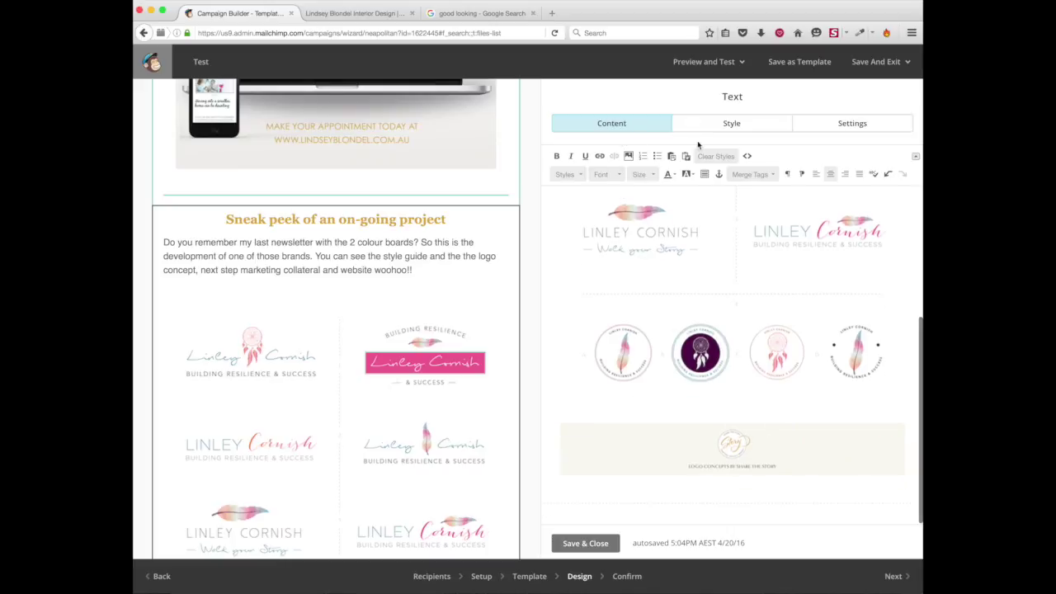
{"action": "left_click", "coordinate": [625, 157]}
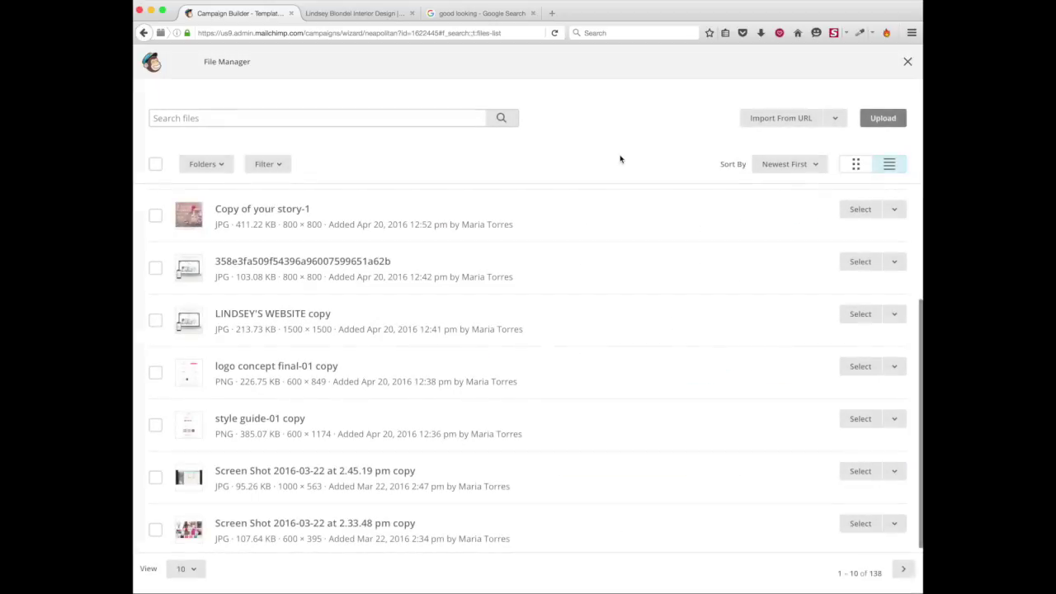
{"action": "scroll", "coordinate": [308, 421], "scroll_direction": "down", "scroll_amount": 4}
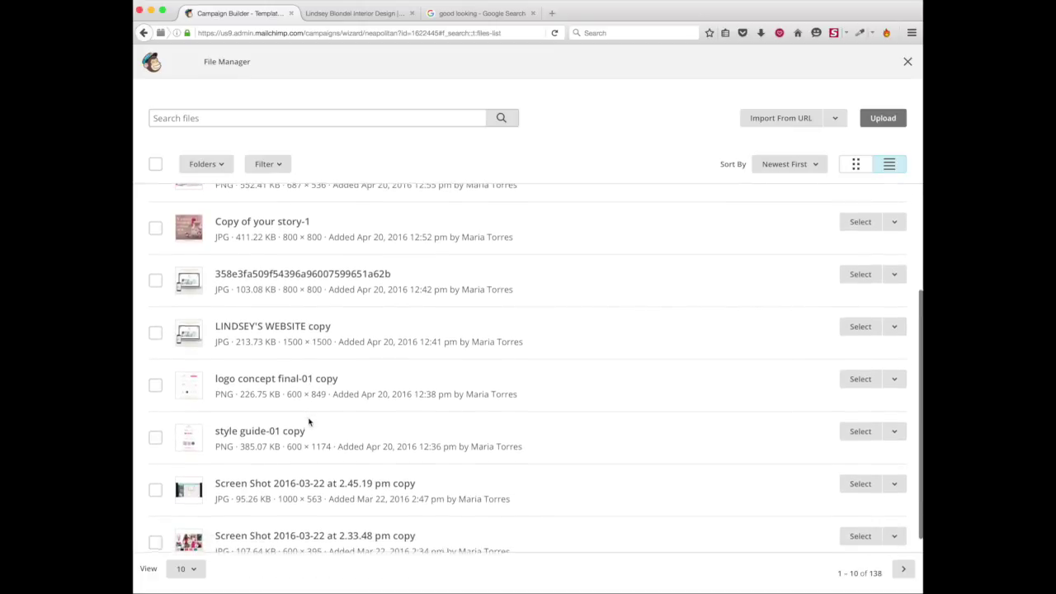
{"action": "scroll", "coordinate": [309, 422], "scroll_direction": "down", "scroll_amount": 1}
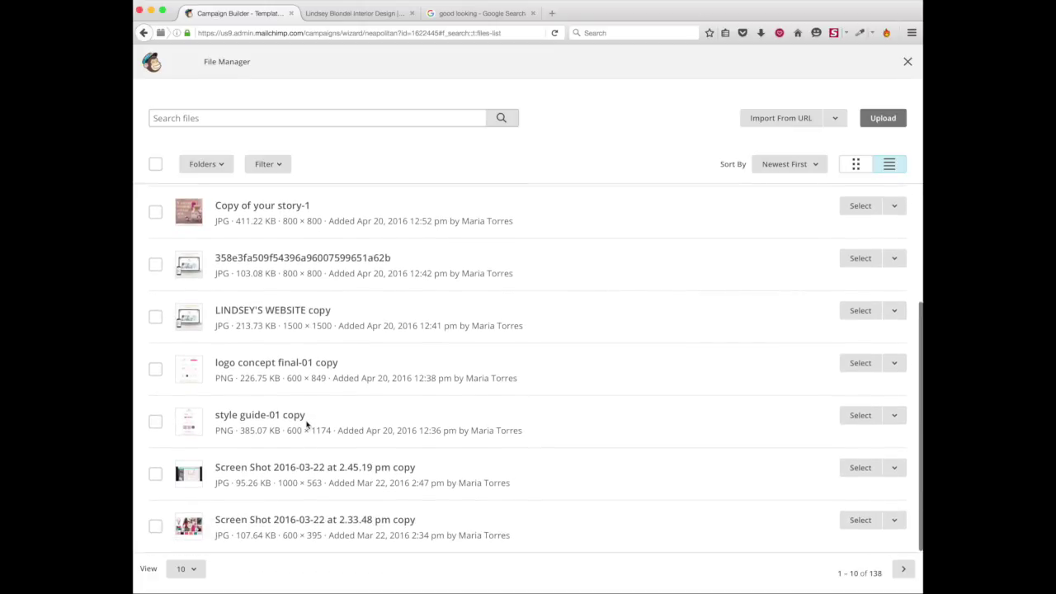
{"action": "left_click", "coordinate": [864, 418]}
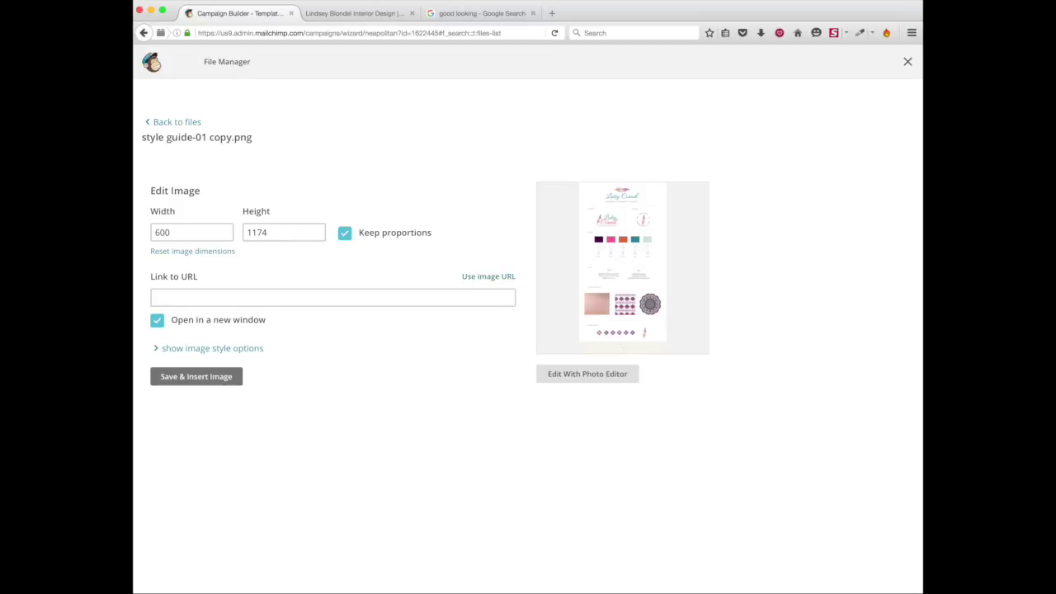
{"action": "left_click", "coordinate": [207, 377]}
{"action": "scroll", "coordinate": [675, 429], "scroll_direction": "down", "scroll_amount": 5}
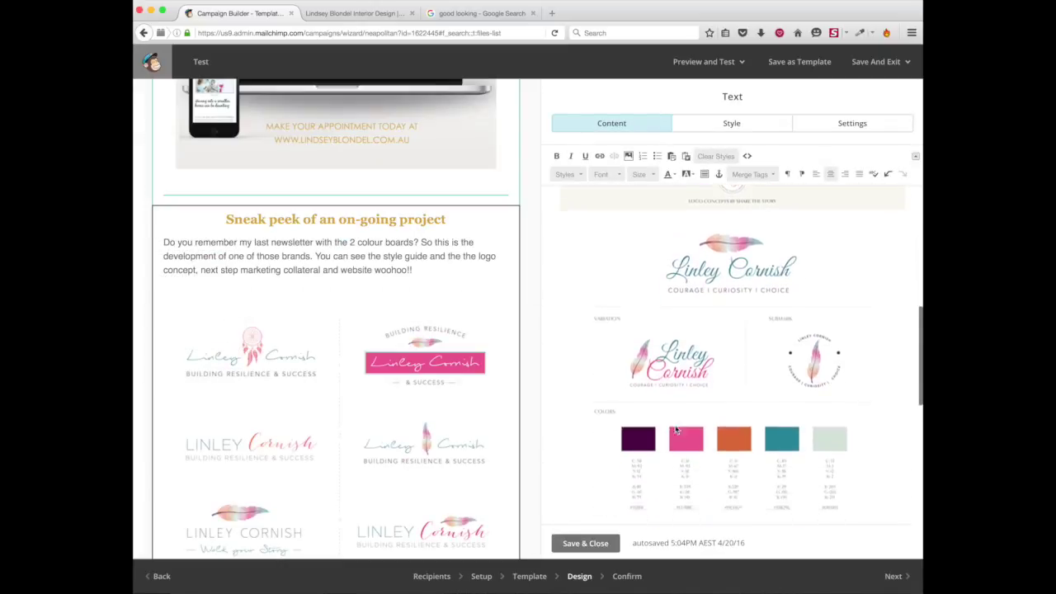
{"action": "scroll", "coordinate": [667, 359], "scroll_direction": "down", "scroll_amount": 10}
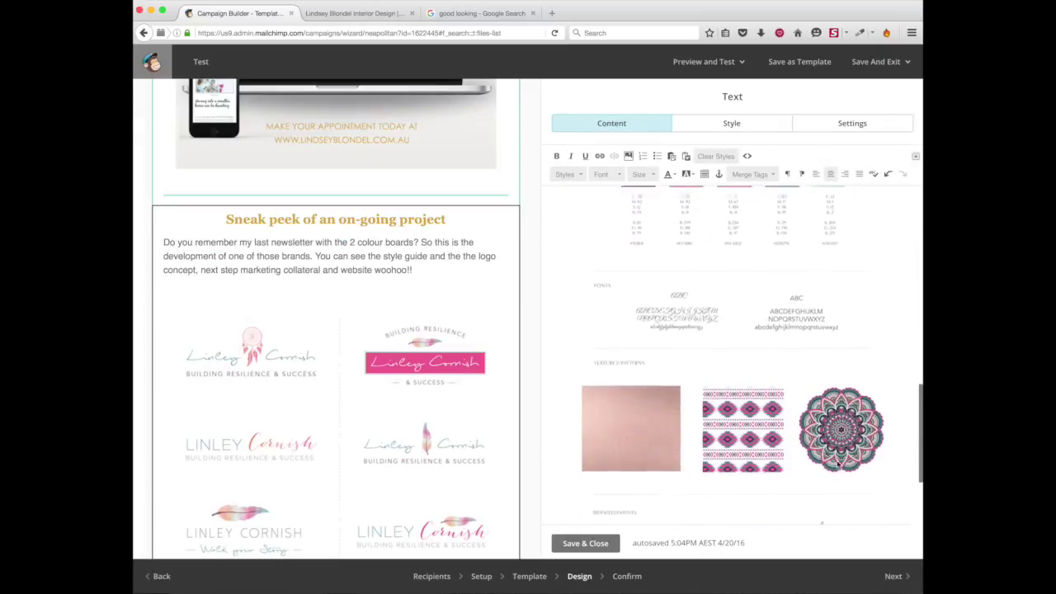
{"action": "left_click", "coordinate": [857, 492]}
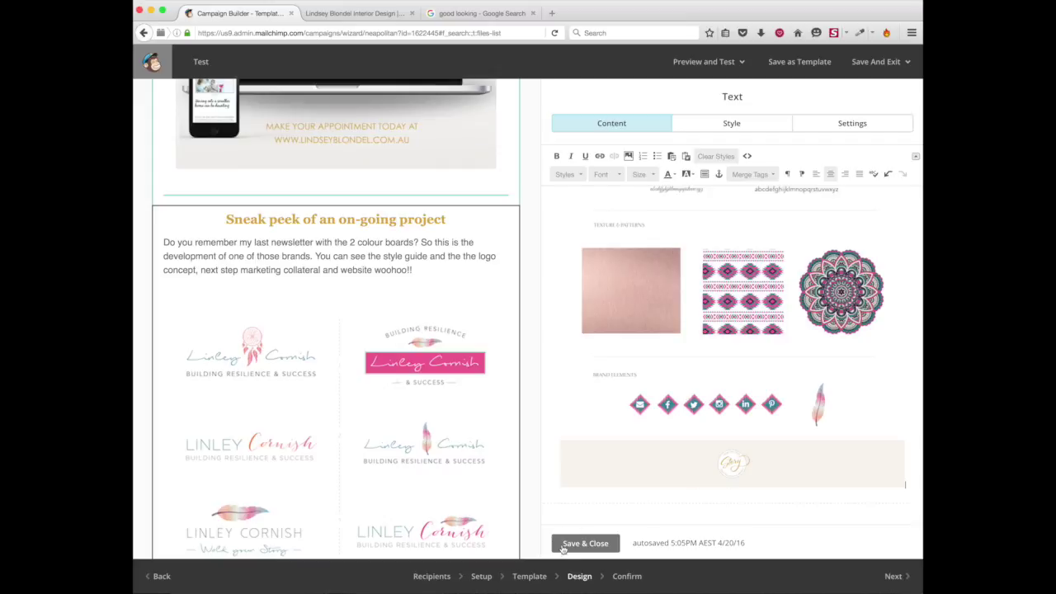
{"action": "left_click", "coordinate": [590, 545]}
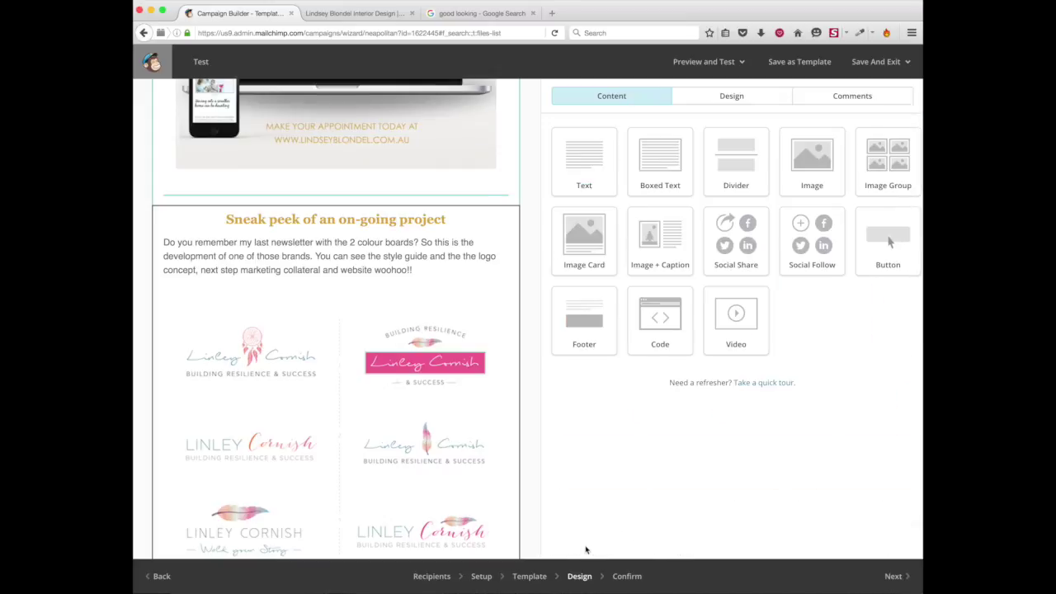
Duplicate the divider above the sneak peek section, move the copy below the style guide image, and save it.
{"action": "scroll", "coordinate": [473, 480], "scroll_direction": "down", "scroll_amount": 15}
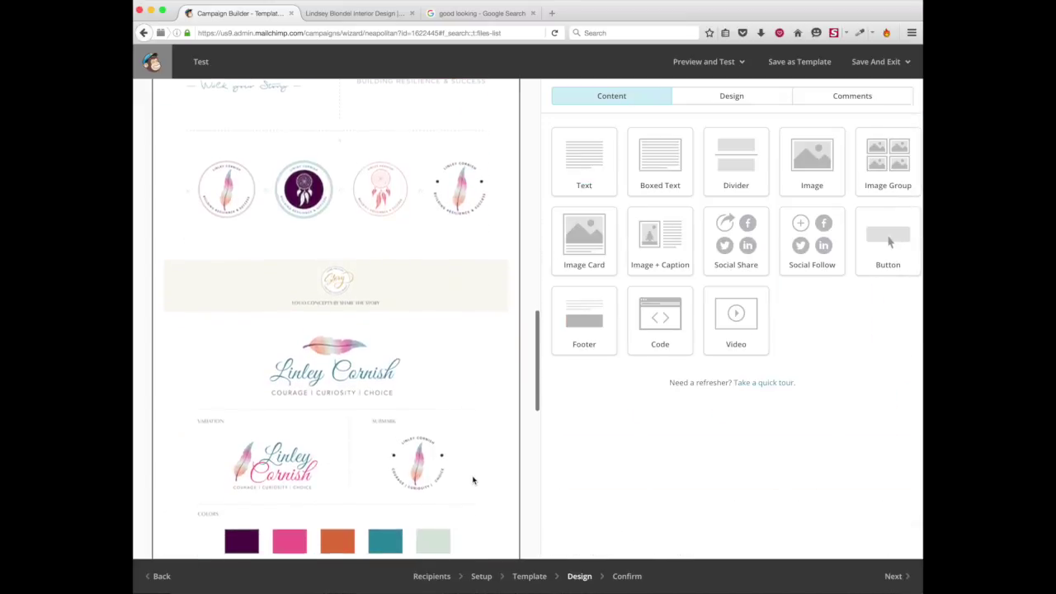
{"action": "scroll", "coordinate": [473, 481], "scroll_direction": "down", "scroll_amount": 4}
{"action": "scroll", "coordinate": [474, 481], "scroll_direction": "up", "scroll_amount": 10}
{"action": "scroll", "coordinate": [475, 478], "scroll_direction": "up", "scroll_amount": 10}
{"action": "scroll", "coordinate": [475, 475], "scroll_direction": "down", "scroll_amount": 3}
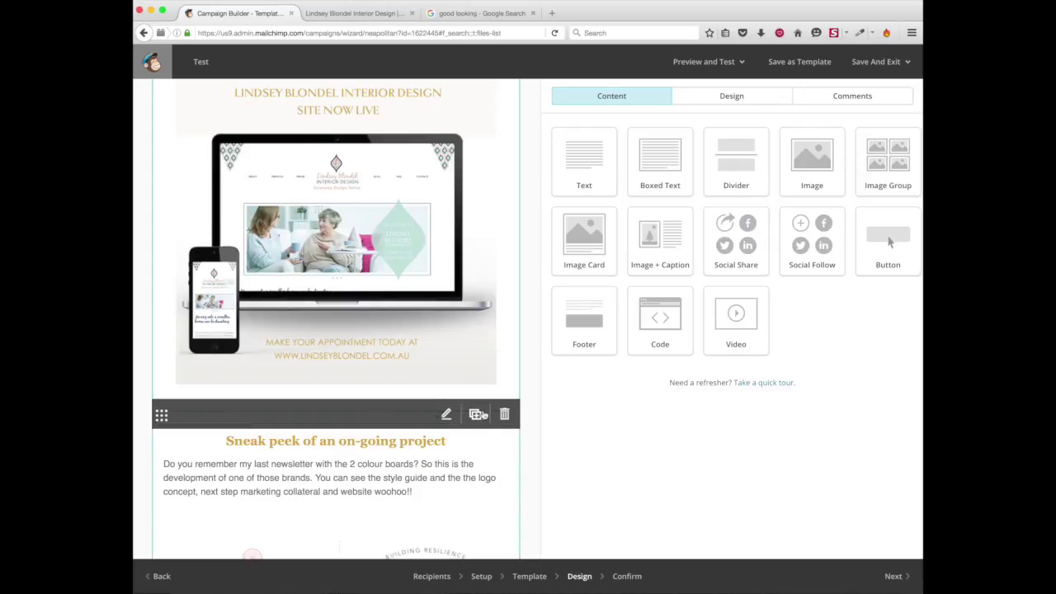
{"action": "left_click", "coordinate": [475, 415]}
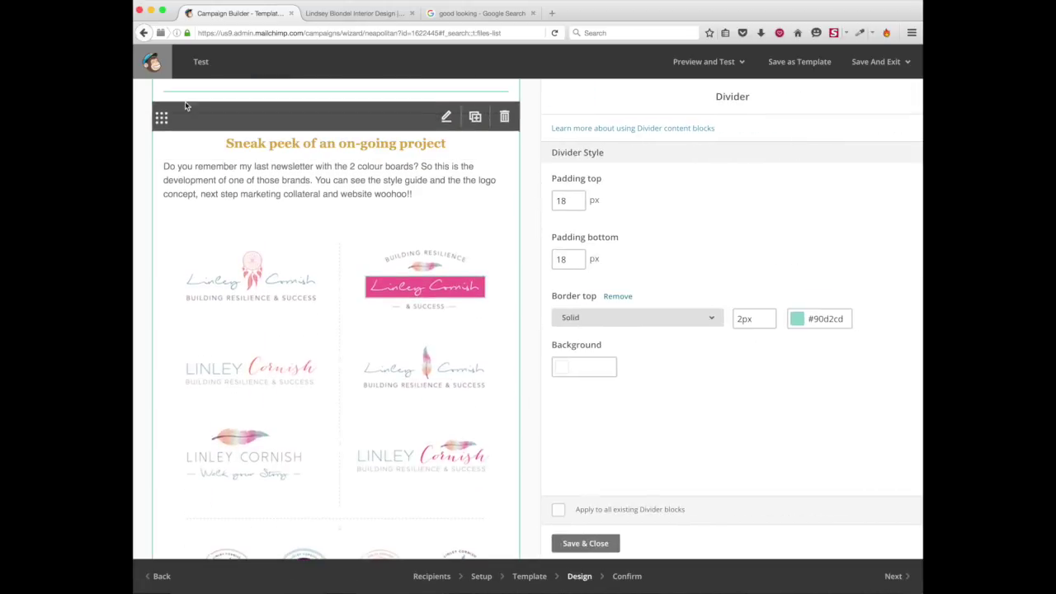
{"action": "left_click_drag", "start_coordinate": [158, 113], "coordinate": [177, 325]}
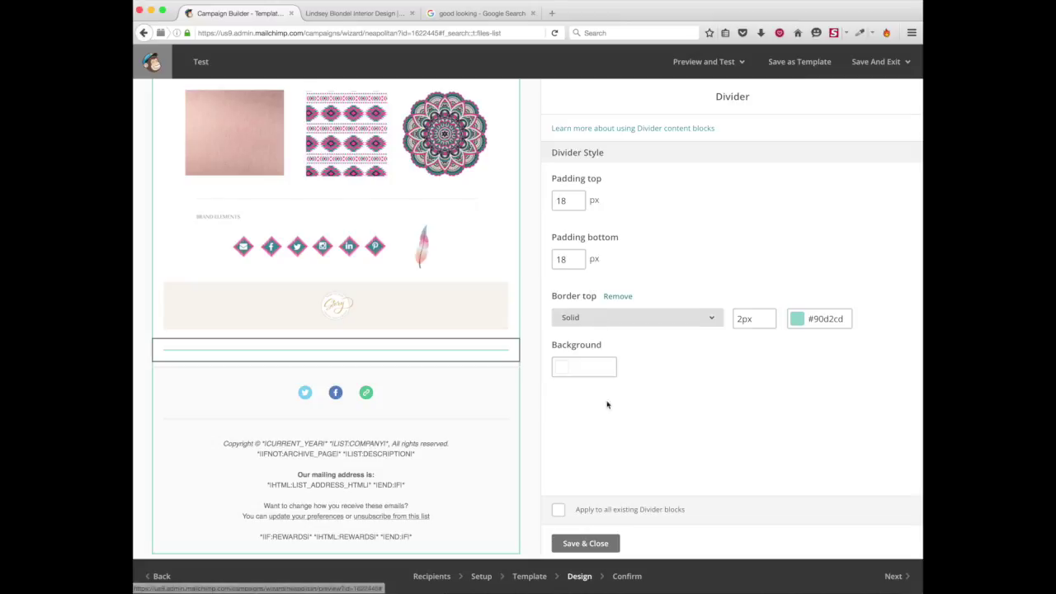
{"action": "left_click", "coordinate": [581, 545]}
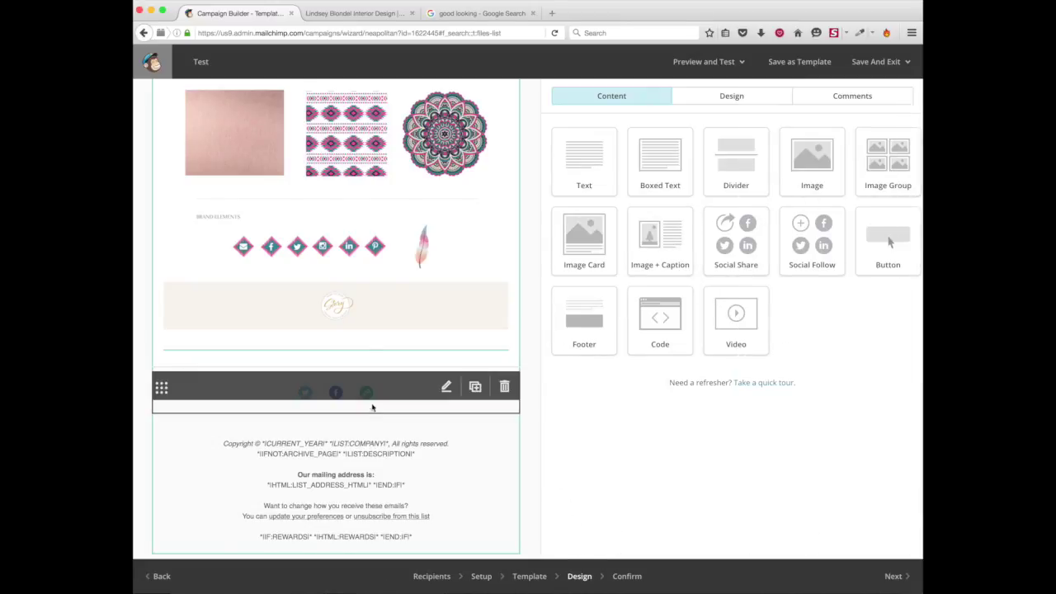
Add an Image + Caption block between the last divider and the social icons, and set its number of images to 2.
{"action": "mouse_move", "coordinate": [372, 365]}
{"action": "left_click_drag", "start_coordinate": [664, 231], "coordinate": [450, 356]}
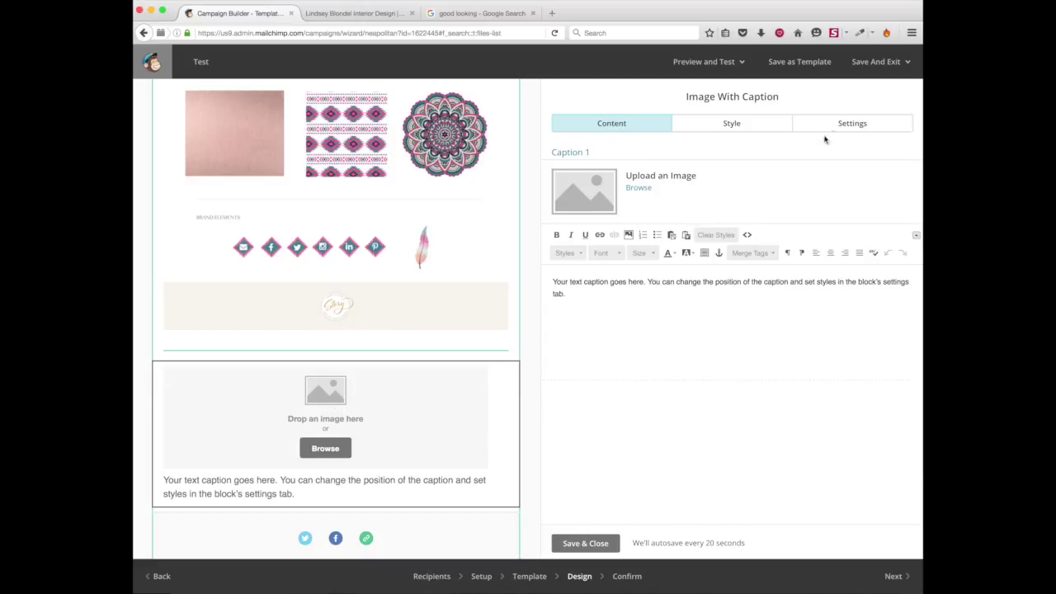
{"action": "left_click", "coordinate": [842, 124]}
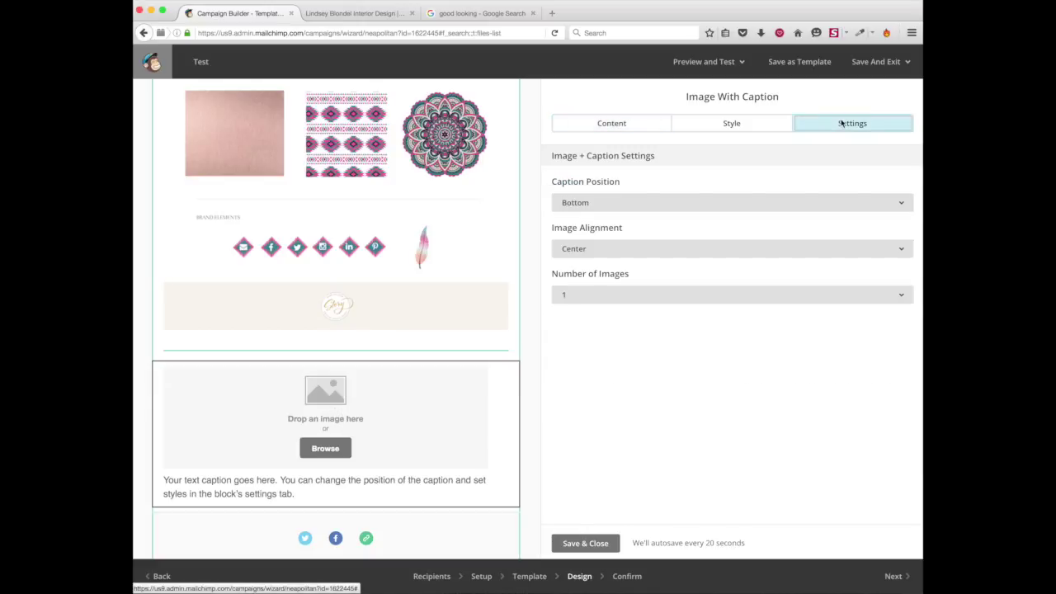
{"action": "left_click", "coordinate": [657, 295]}
{"action": "left_click", "coordinate": [631, 349]}
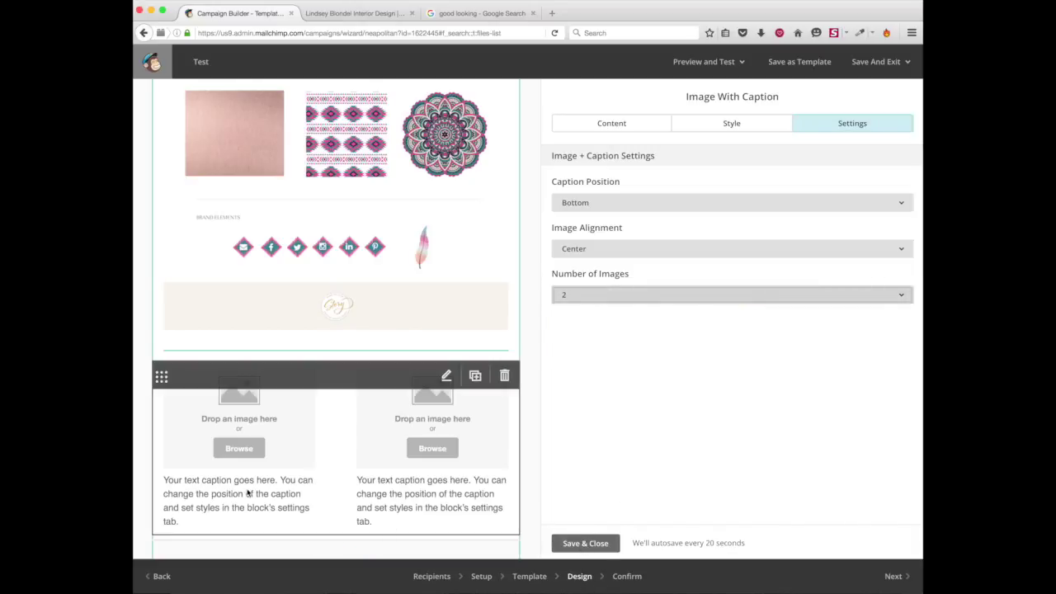
Fill the Image + Caption block with "How to create your opt-in using canva copy" as first image and "Copy of your story-1" as second.
{"action": "left_click", "coordinate": [240, 451]}
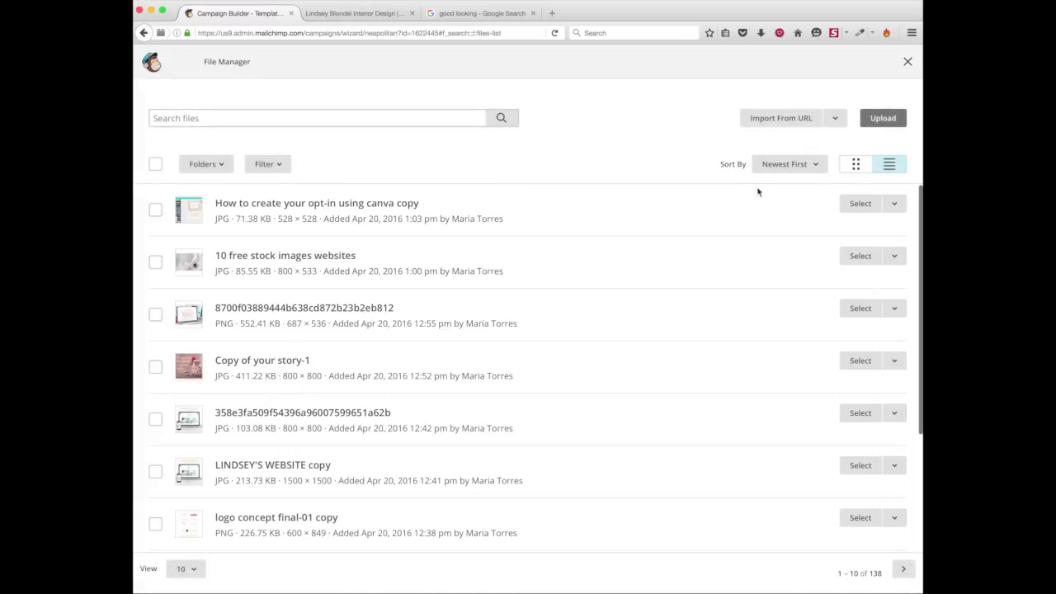
{"action": "left_click", "coordinate": [861, 203]}
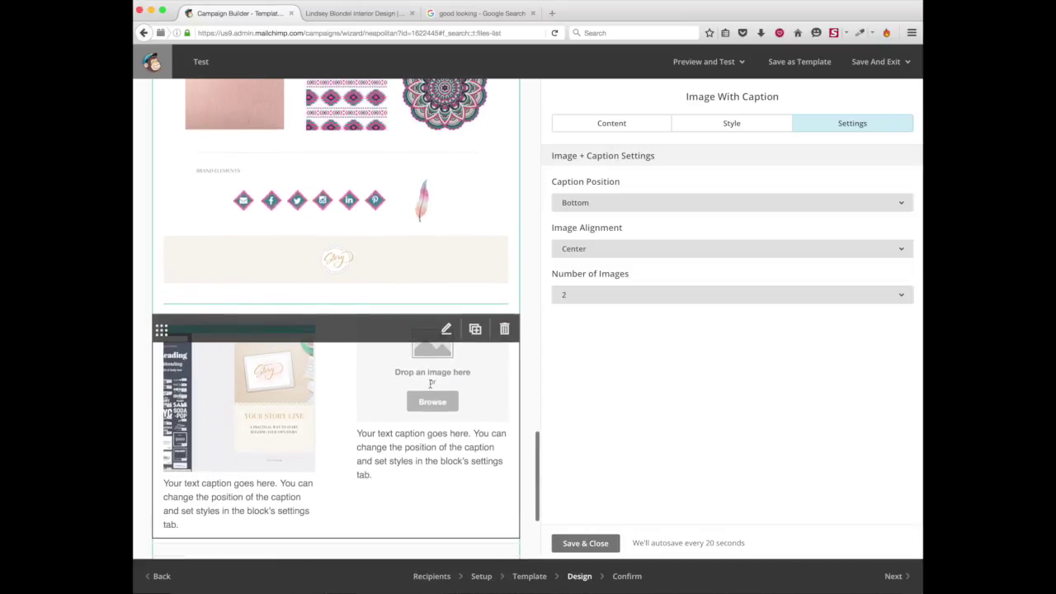
{"action": "left_click", "coordinate": [433, 402]}
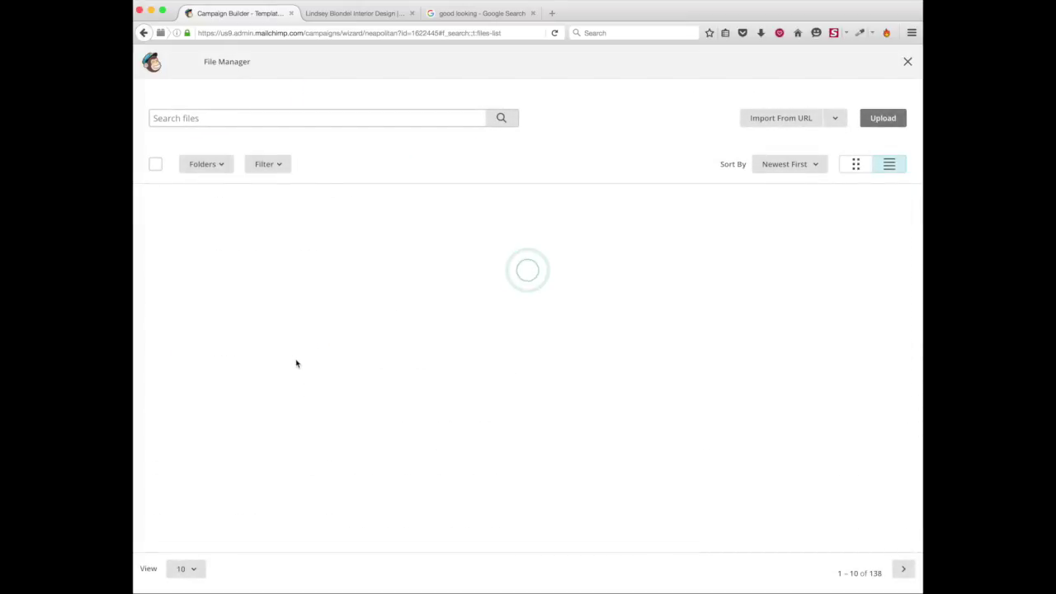
{"action": "scroll", "coordinate": [317, 375], "scroll_direction": "down", "scroll_amount": 1}
{"action": "left_click", "coordinate": [863, 350]}
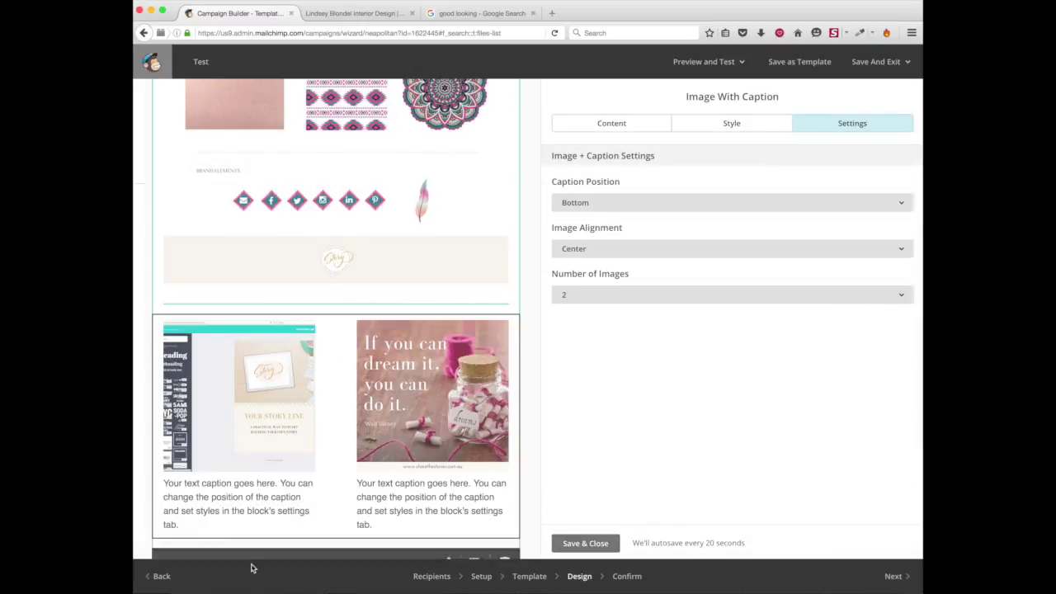
Replace the first image's placeholder caption with "Blog of the month" and centre it.
{"action": "left_click", "coordinate": [619, 130]}
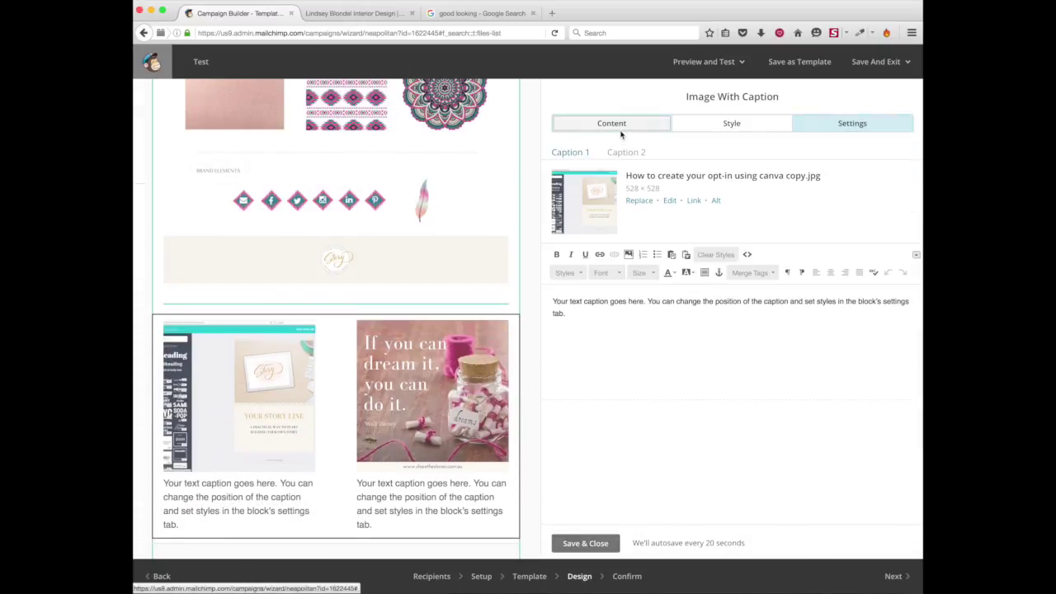
{"action": "left_click_drag", "start_coordinate": [587, 318], "coordinate": [537, 303]}
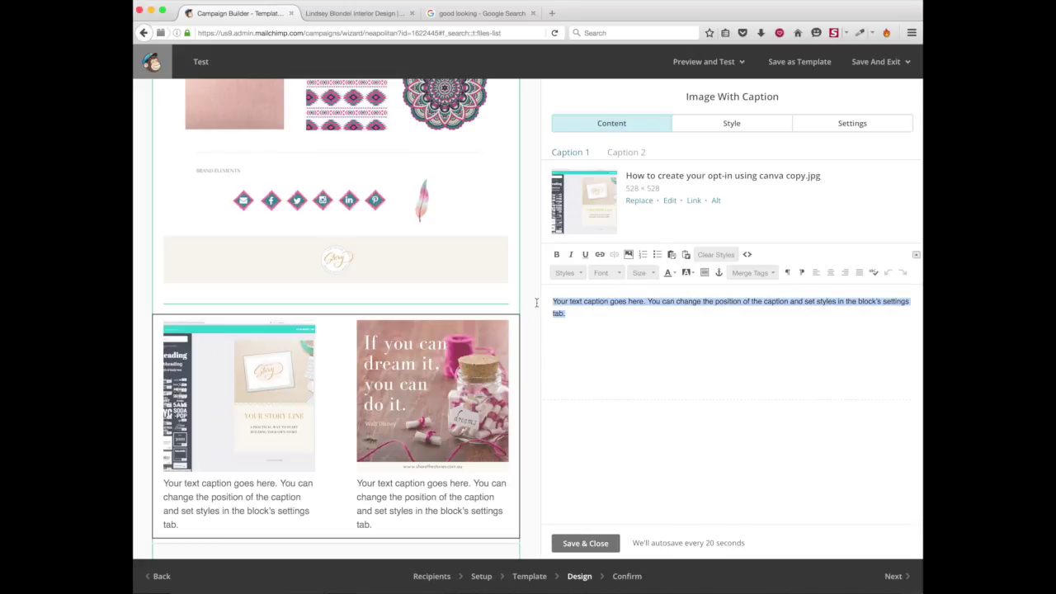
{"action": "key", "text": "BackSpace"}
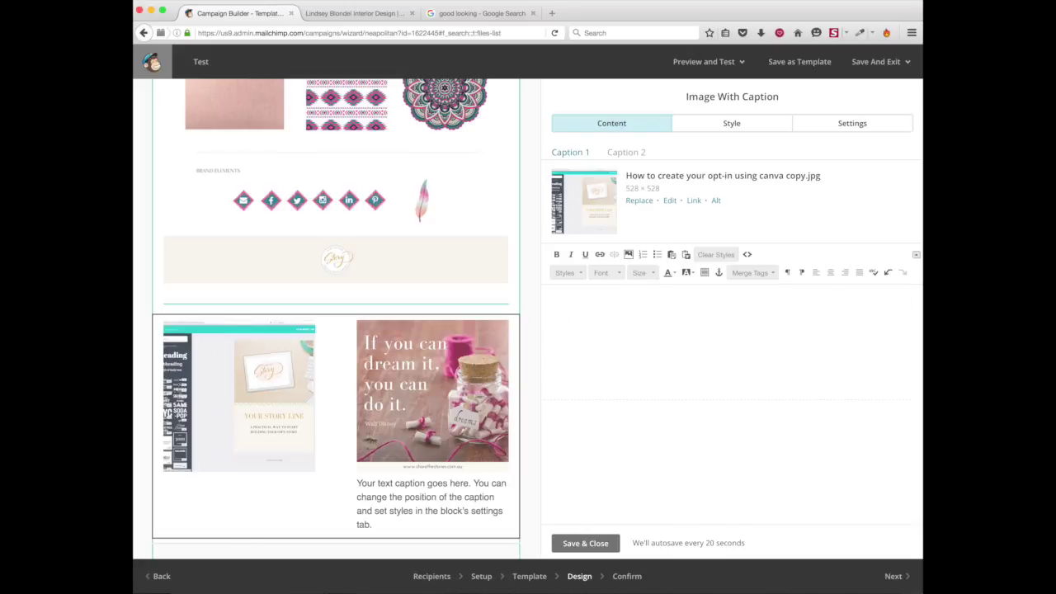
{"action": "type", "text": "Blog of the month"}
{"action": "triple_click", "coordinate": [581, 301]}
{"action": "left_click", "coordinate": [831, 274]}
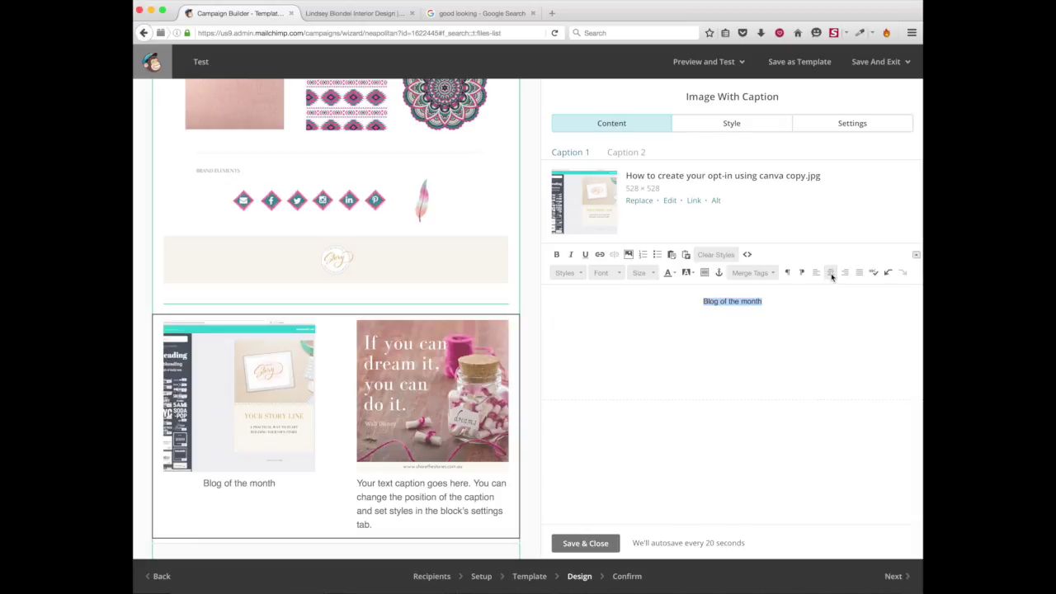
Set the "Blog of the month" caption to font size 24 and text colour #d3a540.
{"action": "left_click", "coordinate": [639, 272]}
{"action": "left_click", "coordinate": [640, 344]}
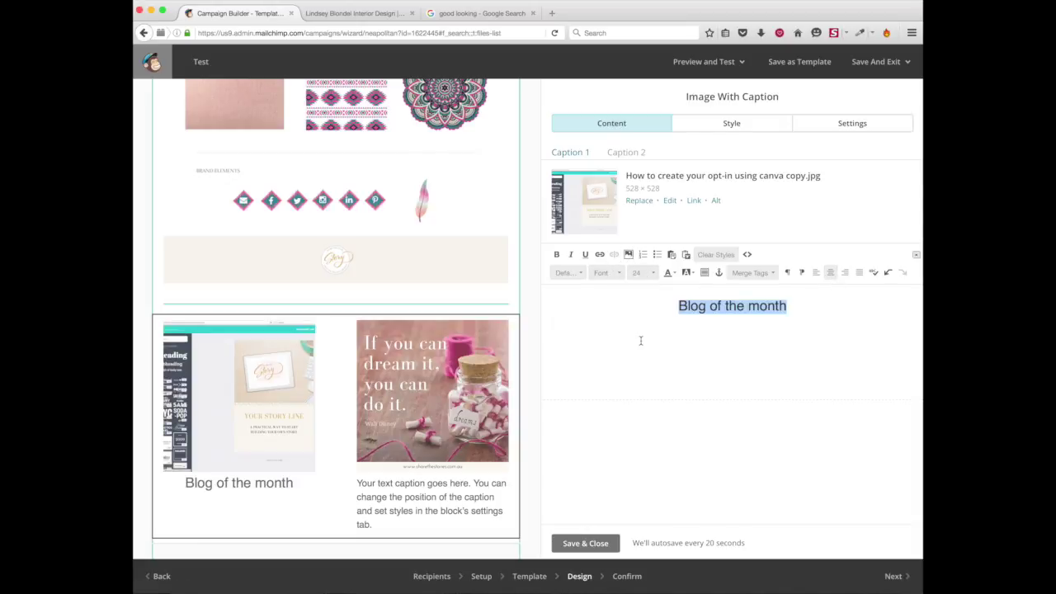
{"action": "left_click", "coordinate": [690, 272]}
{"action": "left_click", "coordinate": [690, 350]}
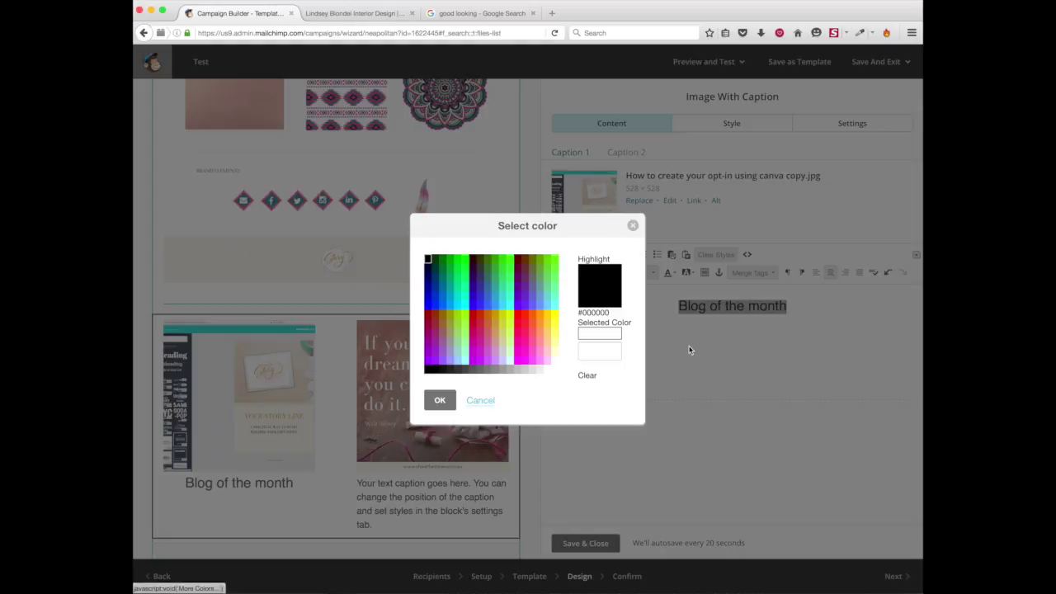
{"action": "left_click", "coordinate": [593, 351]}
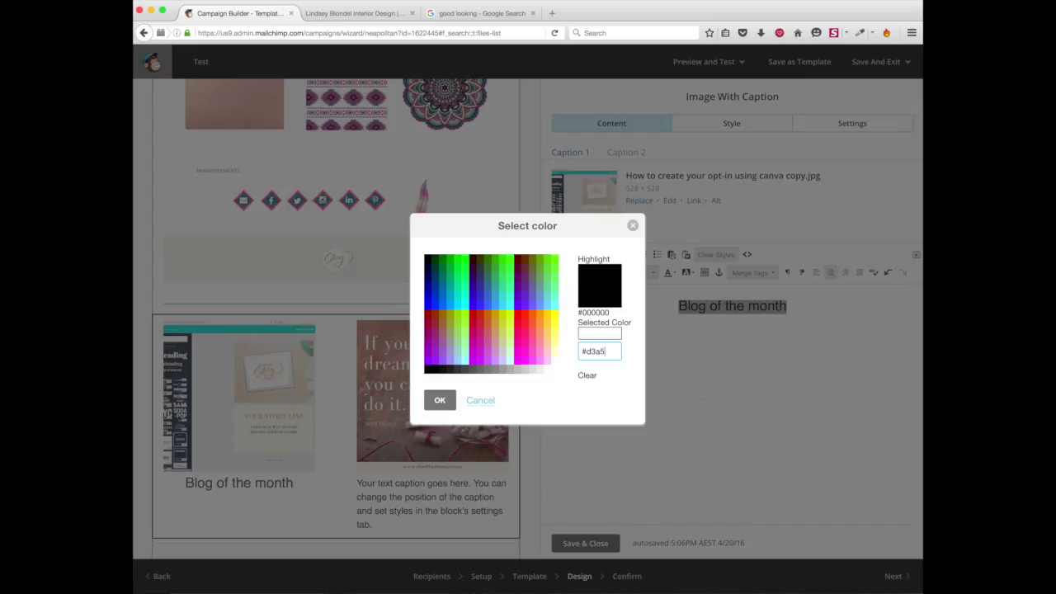
{"action": "left_click", "coordinate": [439, 400]}
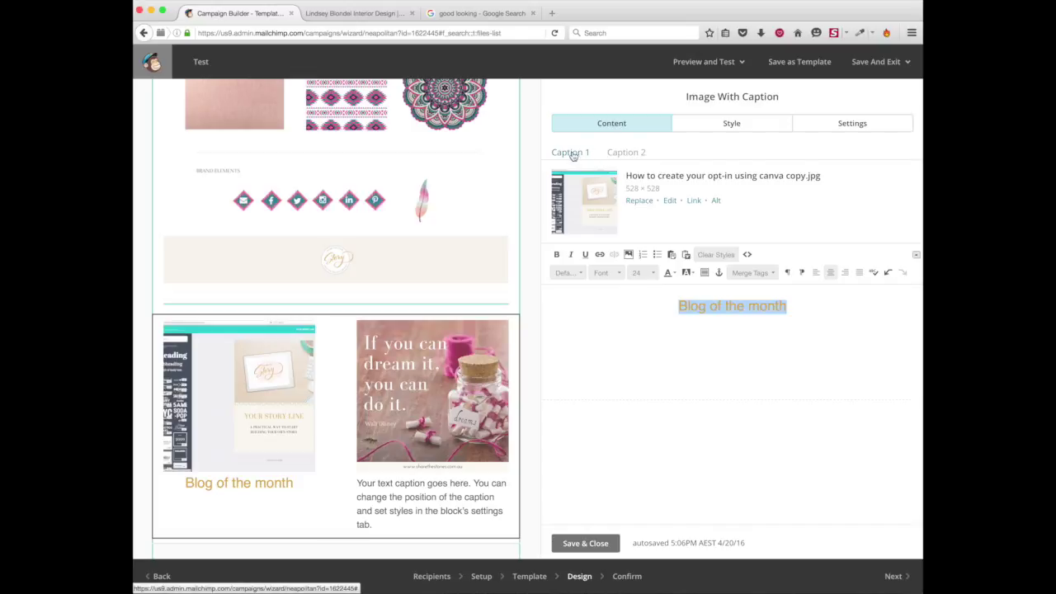
Replace the second image's placeholder caption with "Quote of the month", set it to size 24 and centre it.
{"action": "left_click", "coordinate": [627, 153]}
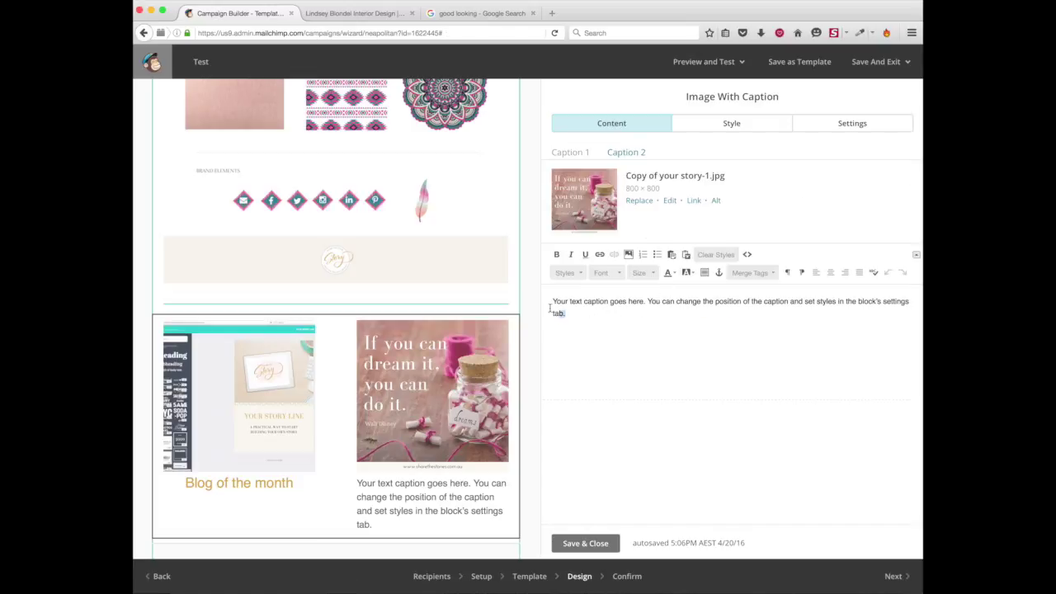
{"action": "triple_click", "coordinate": [556, 305]}
{"action": "type", "text": "Quo"}
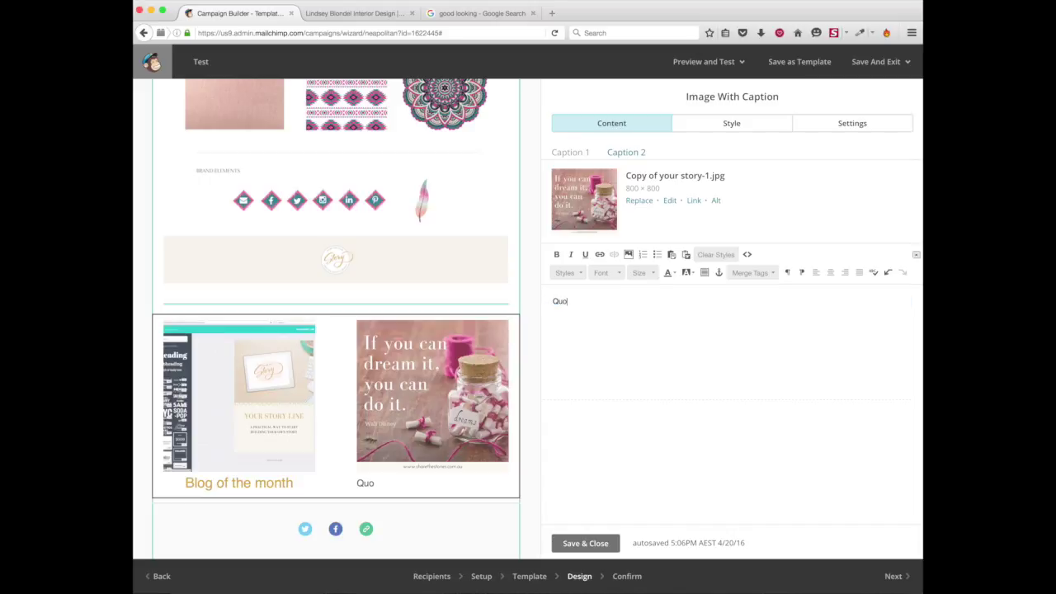
{"action": "type", "text": "te of the month"}
{"action": "triple_click", "coordinate": [603, 305]}
{"action": "left_click", "coordinate": [641, 273]}
{"action": "left_click", "coordinate": [657, 345]}
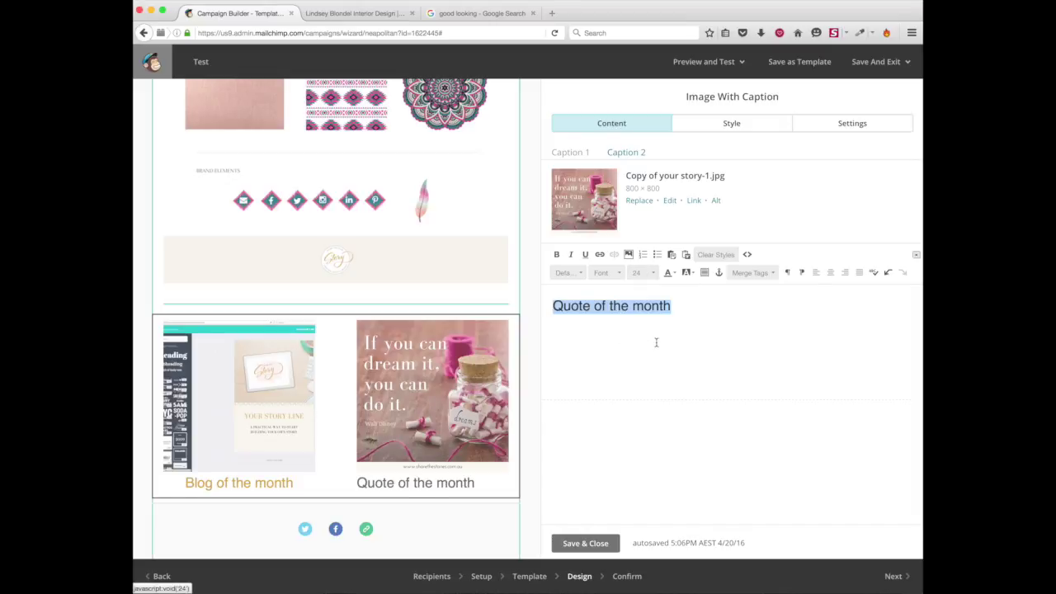
{"action": "left_click", "coordinate": [831, 273]}
Set the text colour of the "Quote of the month" caption to #d3a540.
{"action": "left_click", "coordinate": [677, 275]}
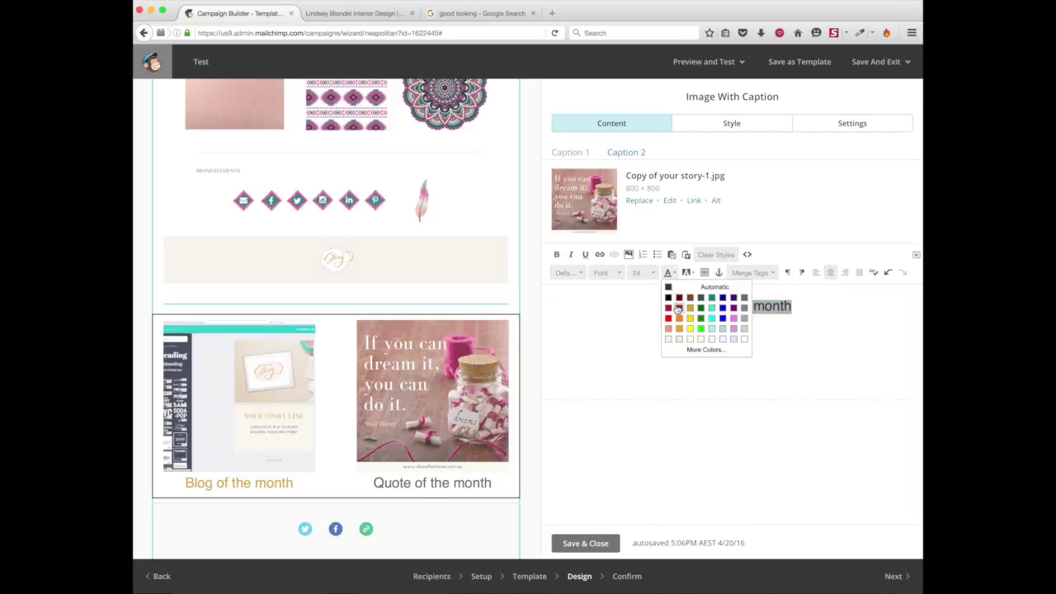
{"action": "left_click", "coordinate": [698, 349]}
{"action": "left_click", "coordinate": [594, 352]}
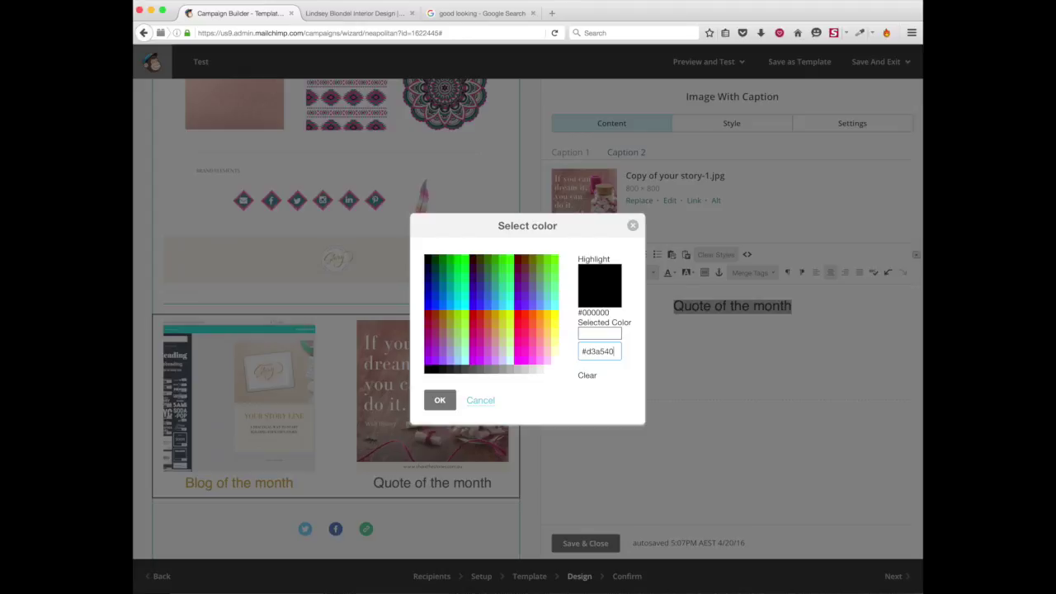
{"action": "left_click", "coordinate": [439, 402]}
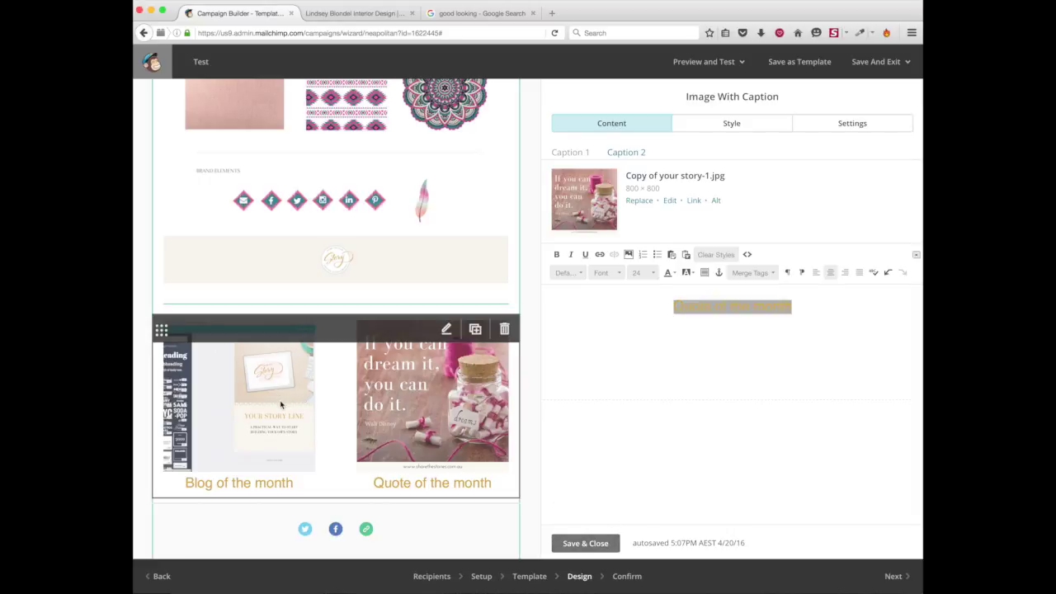
Confirm the first caption image's web address link with the URL left blank, and save the Image + Caption block.
{"action": "left_click", "coordinate": [582, 155]}
{"action": "left_click", "coordinate": [694, 200]}
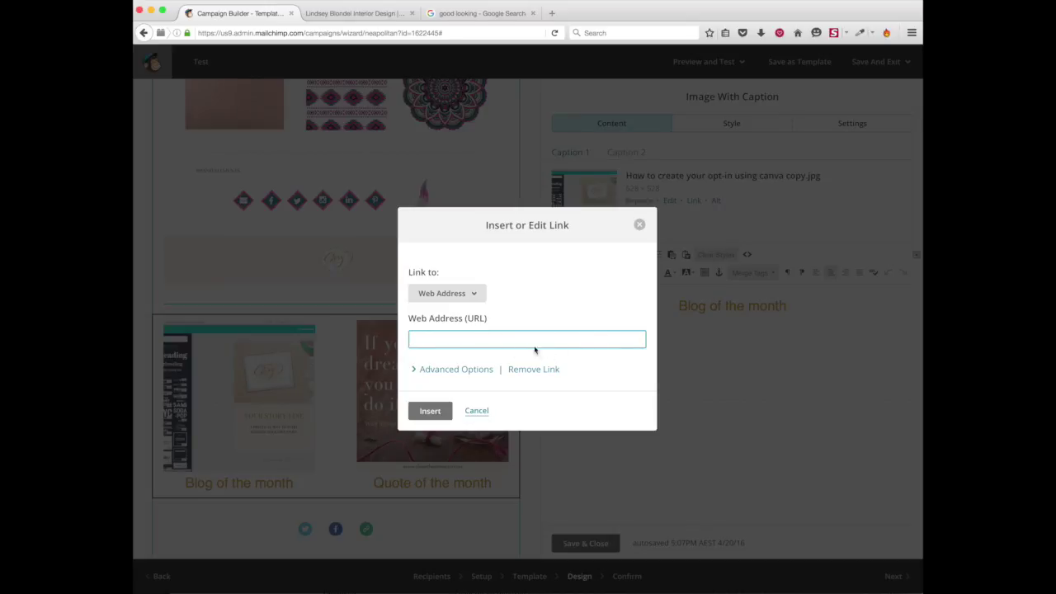
{"action": "left_click", "coordinate": [430, 411]}
{"action": "scroll", "coordinate": [483, 503], "scroll_direction": "down", "scroll_amount": 5}
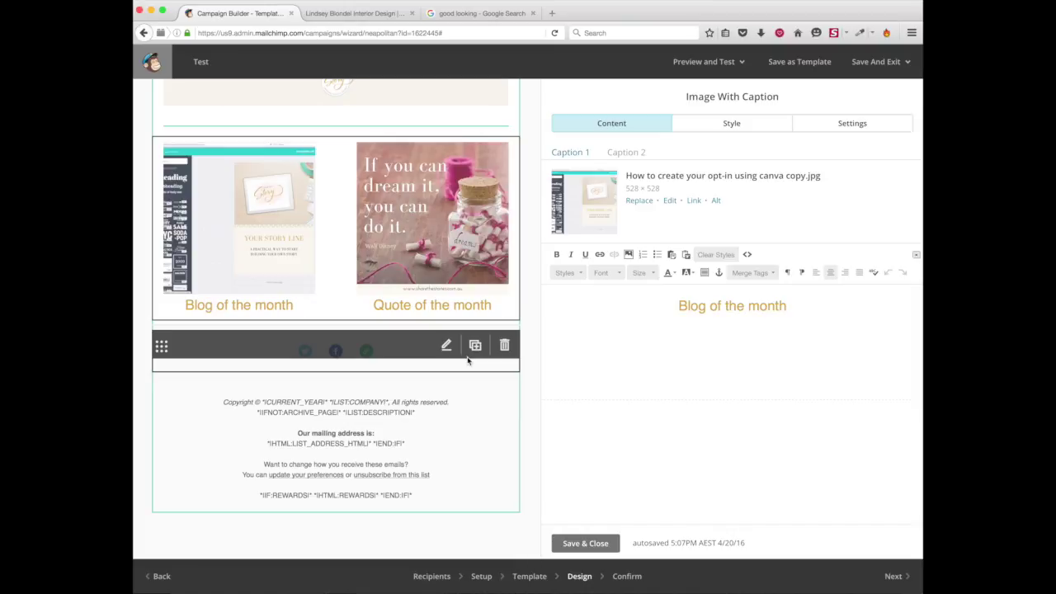
{"action": "left_click", "coordinate": [601, 541]}
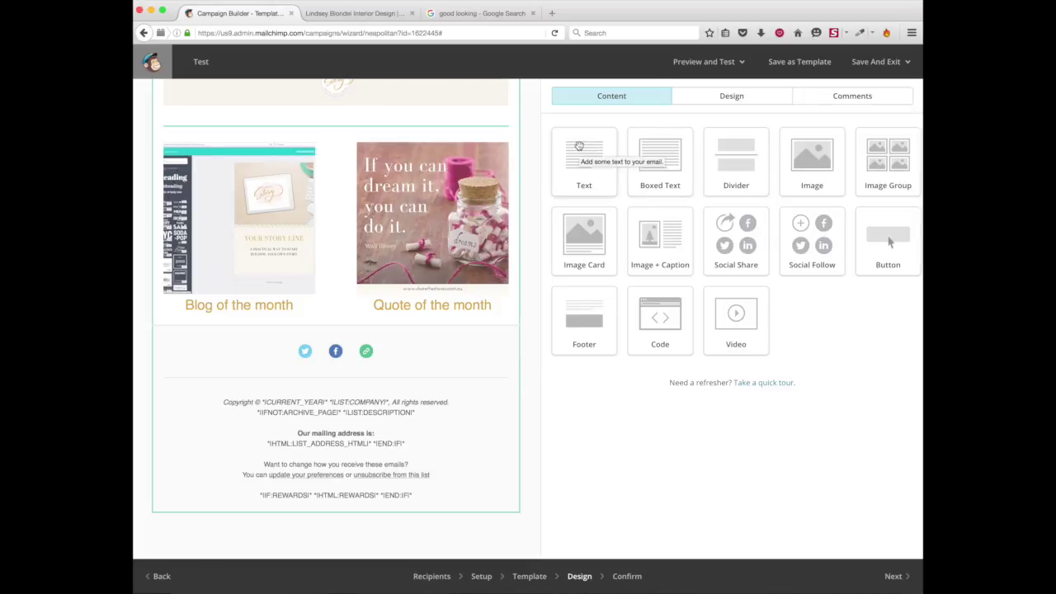
Add a Text block above the social icons, replace its placeholder with the marketer and designer's short bio, and left-align it.
{"action": "left_click_drag", "start_coordinate": [591, 150], "coordinate": [380, 341]}
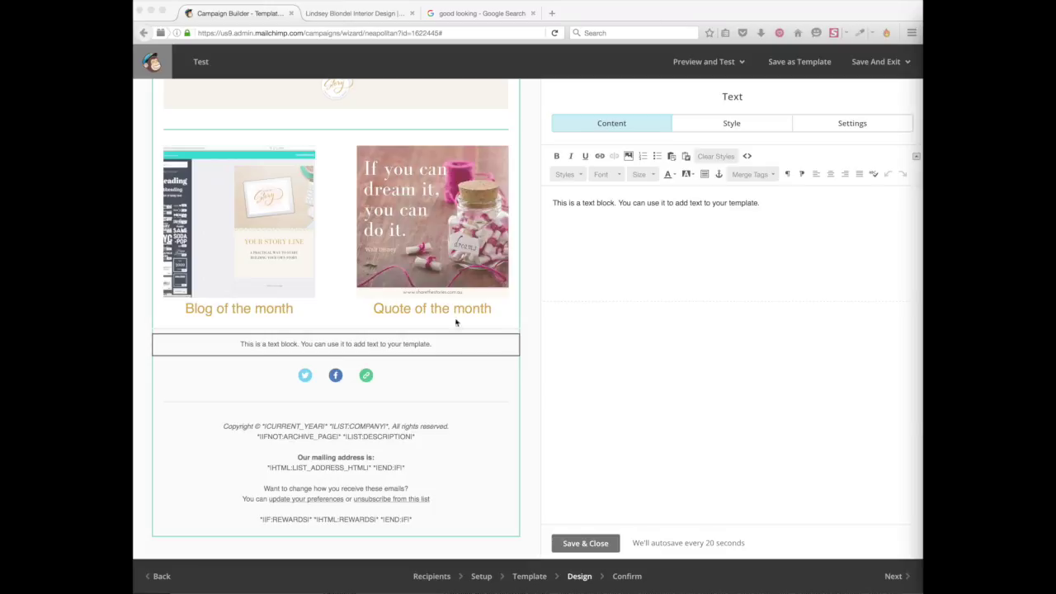
{"action": "left_click", "coordinate": [637, 204]}
{"action": "left_click_drag", "start_coordinate": [634, 204], "coordinate": [661, 204]}
{"action": "key", "text": "super+a"}
{"action": "type", "text": "I'm Maria I'm a marketer & designer, a Latin girl based in Sydney Australia. Design and entrepreneurship is my life and my passion, I love what I do and I put my heart in each and every piece of work I create. I'm devoted to helping entrepreneurs build their dreams, with Latin and Australian experience I'm here to roll up my sleeves, develop your ideas & design great solutions that serve your target audience and take your business to the next level."}
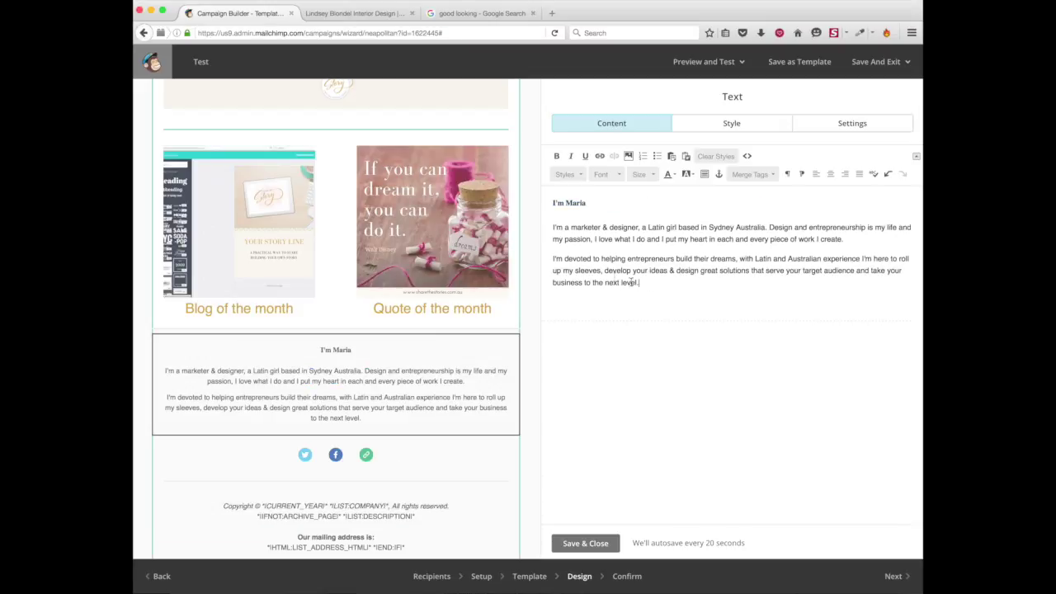
{"action": "key", "text": "super+a"}
{"action": "left_click", "coordinate": [816, 174]}
Search the stored files by the designer's first name and choose the 800 × 1200 portrait for insertion before the bio heading.
{"action": "left_click", "coordinate": [556, 206]}
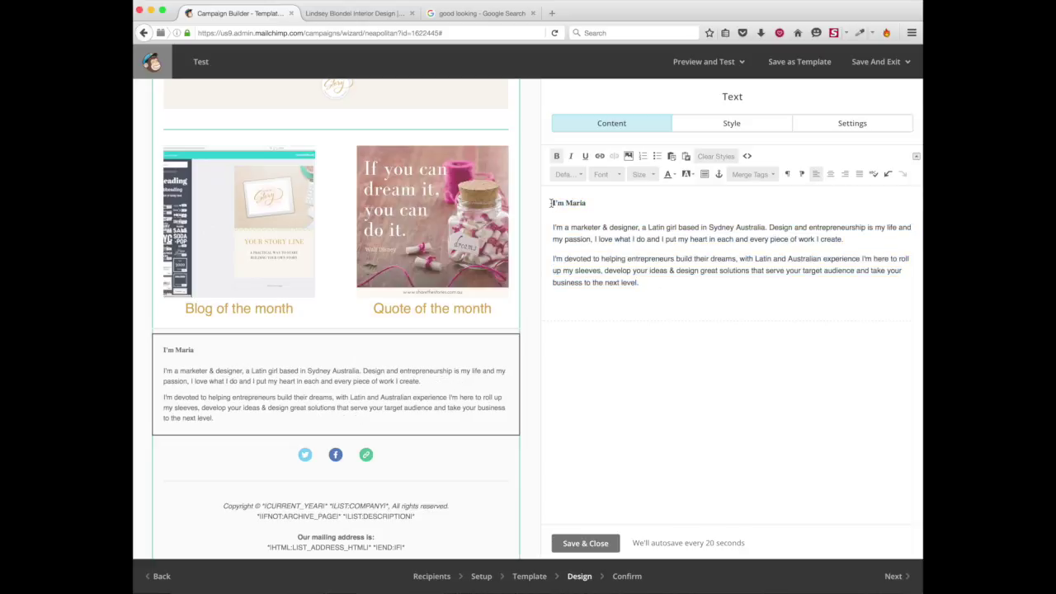
{"action": "left_click", "coordinate": [629, 157]}
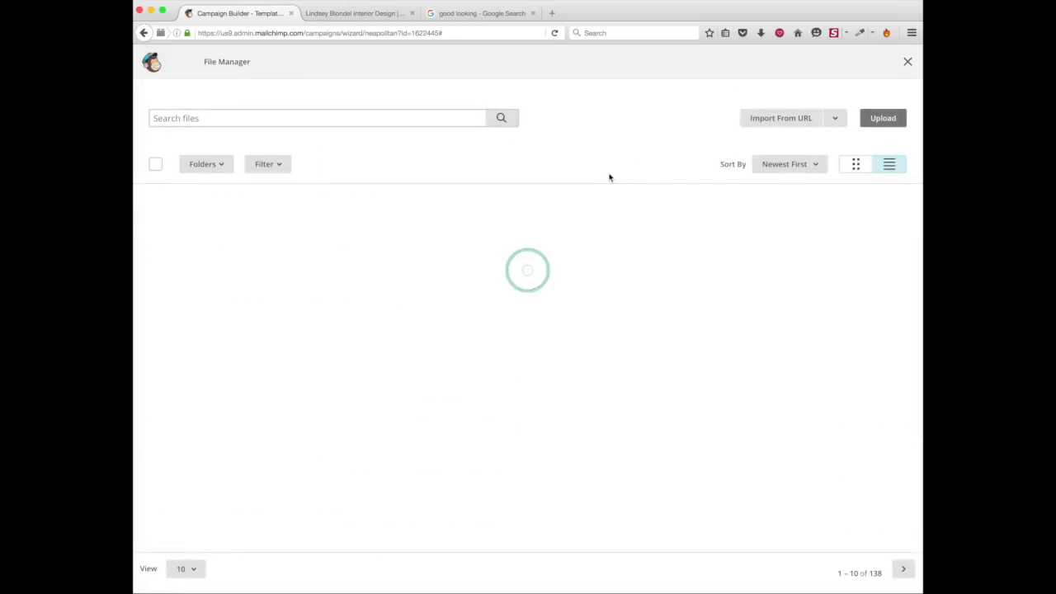
{"action": "left_click", "coordinate": [400, 120]}
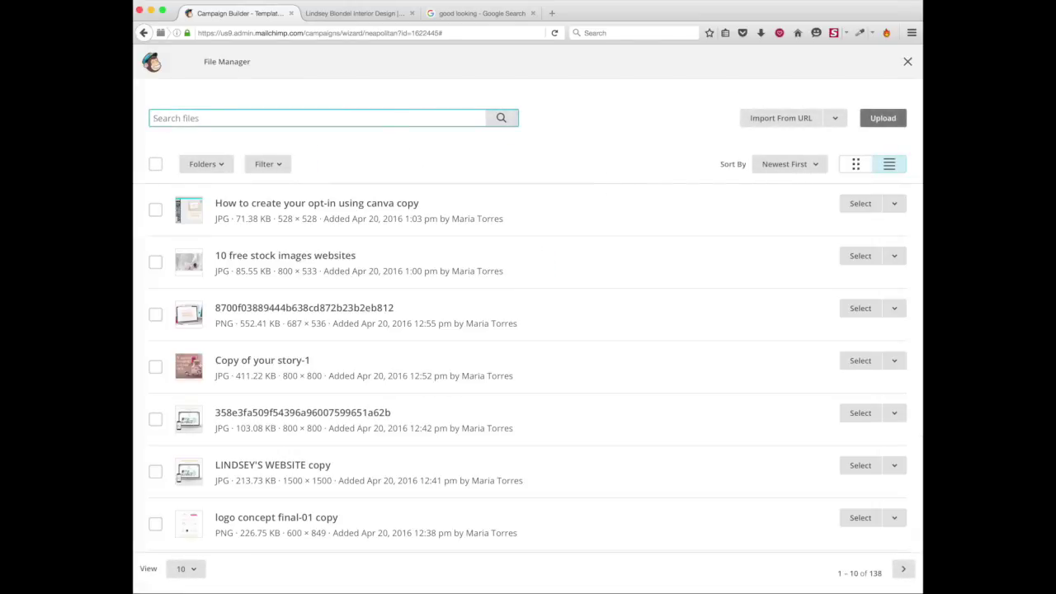
{"action": "type", "text": "maria"}
{"action": "left_click", "coordinate": [495, 123]}
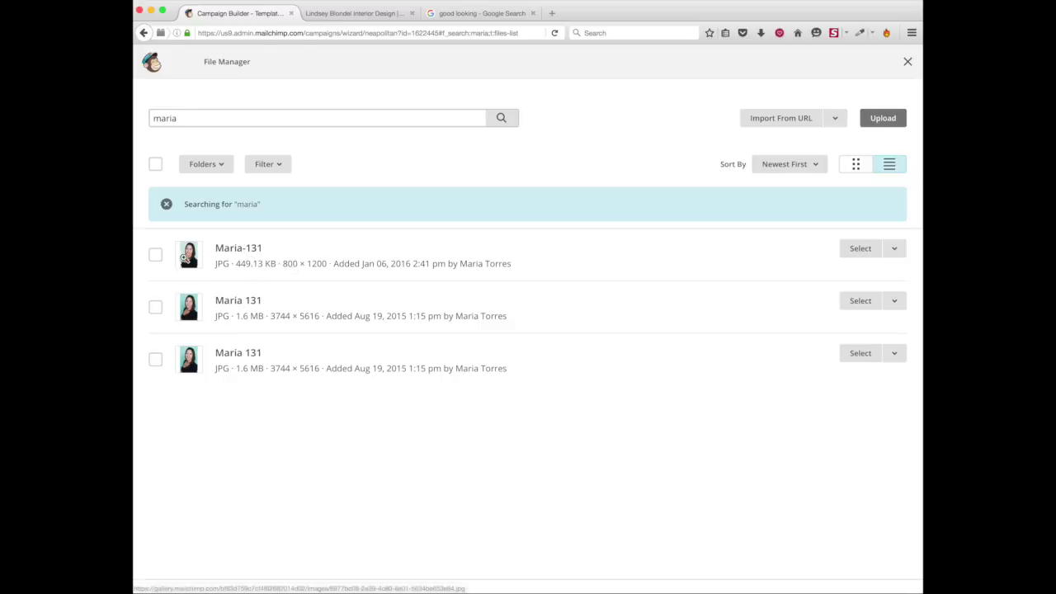
{"action": "left_click", "coordinate": [859, 251]}
Set the portrait's width to 150 with proportions kept, and insert it before the bio heading.
{"action": "left_click", "coordinate": [176, 233]}
{"action": "left_click_drag", "start_coordinate": [196, 233], "coordinate": [155, 233]}
{"action": "type", "text": "1"}
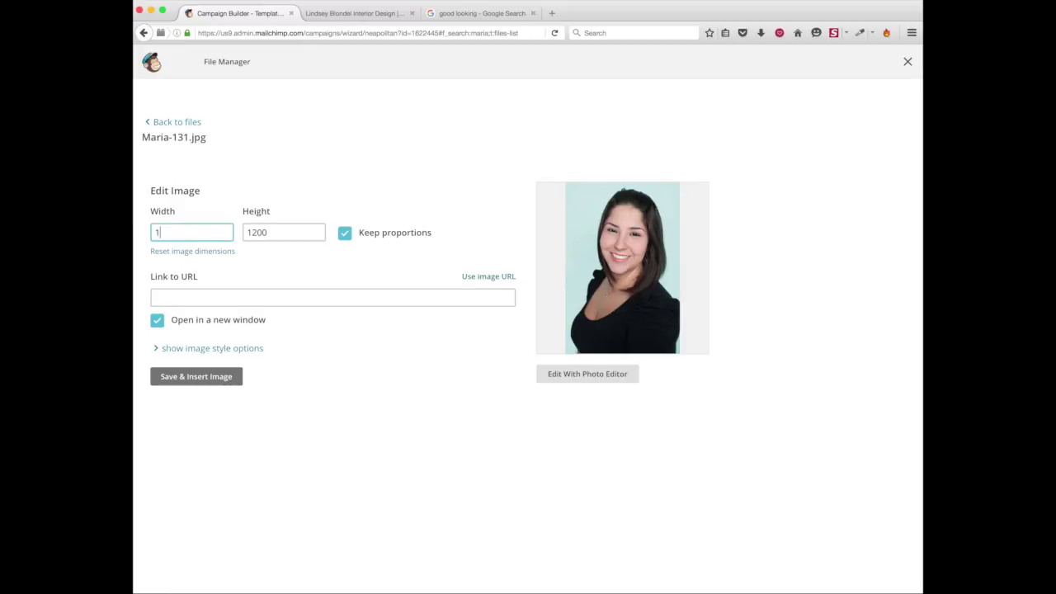
{"action": "type", "text": "50"}
{"action": "left_click", "coordinate": [288, 234]}
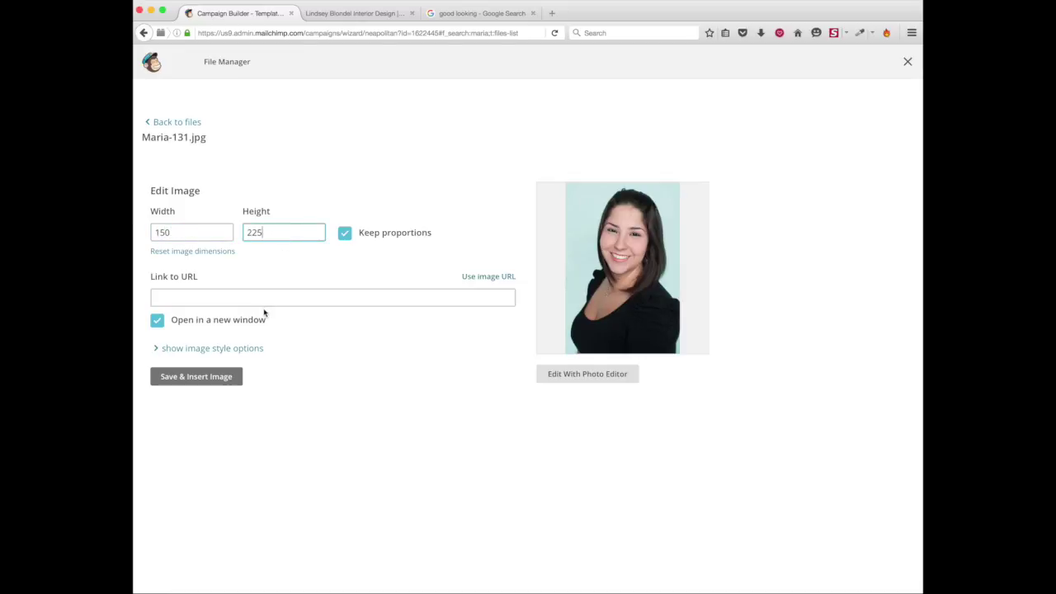
{"action": "left_click", "coordinate": [197, 376]}
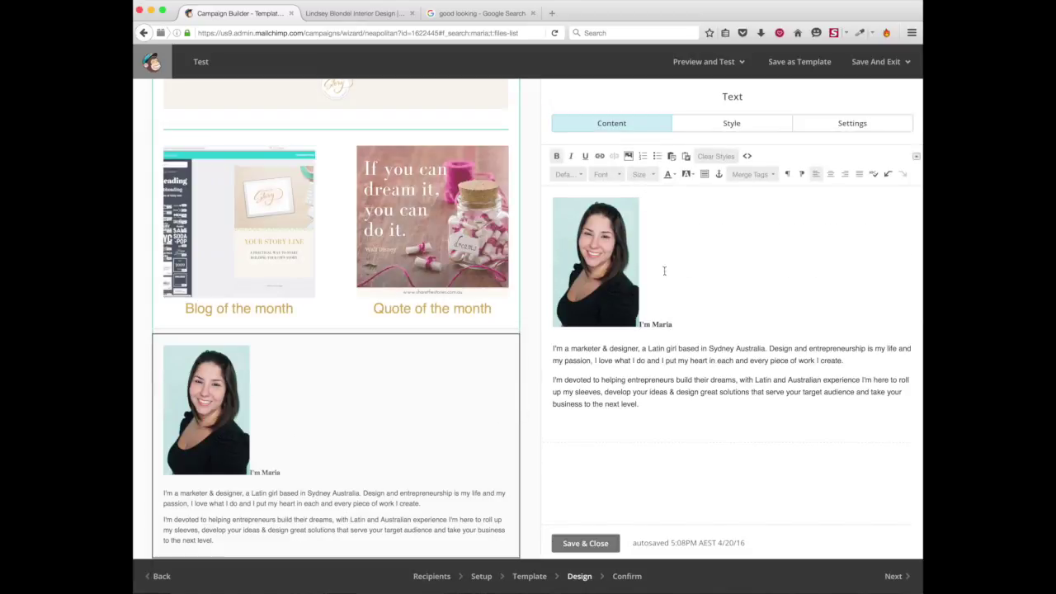
Left-align the portrait so the bio text wraps beside it, and shrink it proportionally to about the height of the text.
{"action": "left_click", "coordinate": [606, 270]}
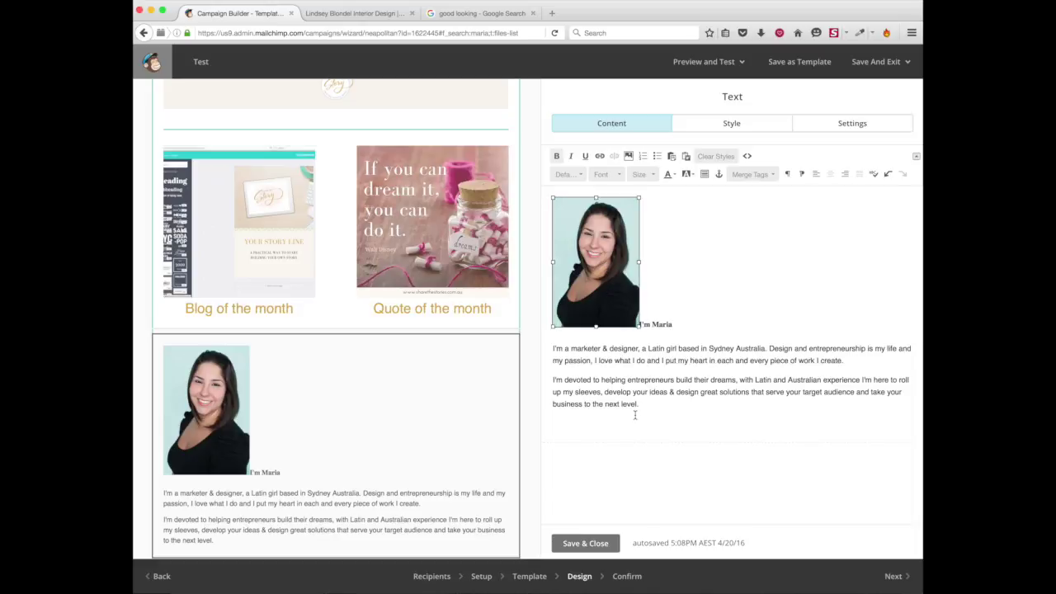
{"action": "left_click", "coordinate": [817, 176]}
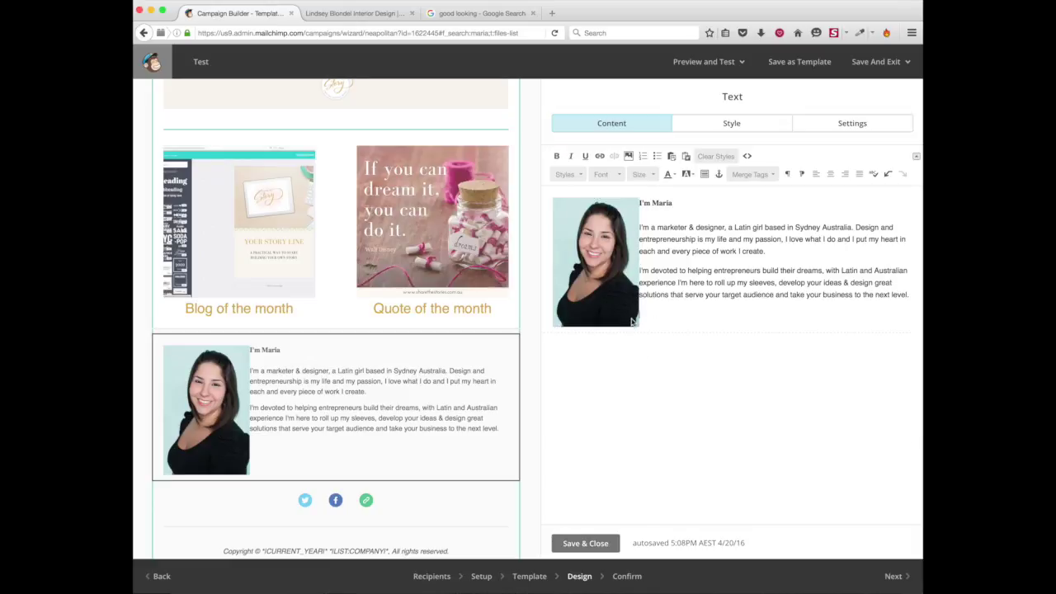
{"action": "left_click_drag", "start_coordinate": [640, 328], "coordinate": [623, 301]}
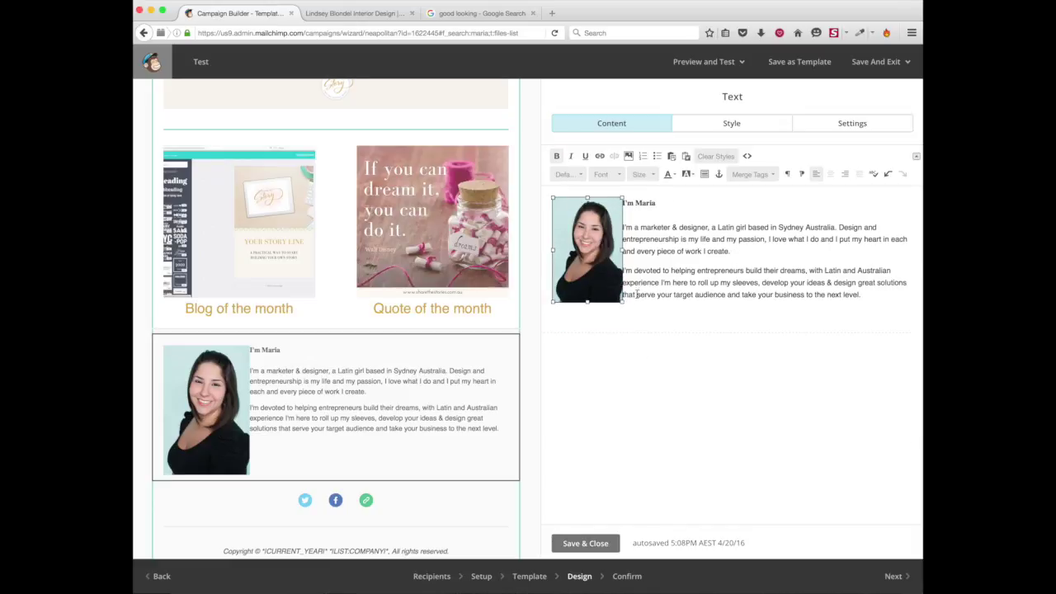
{"action": "left_click_drag", "start_coordinate": [866, 301], "coordinate": [623, 204]}
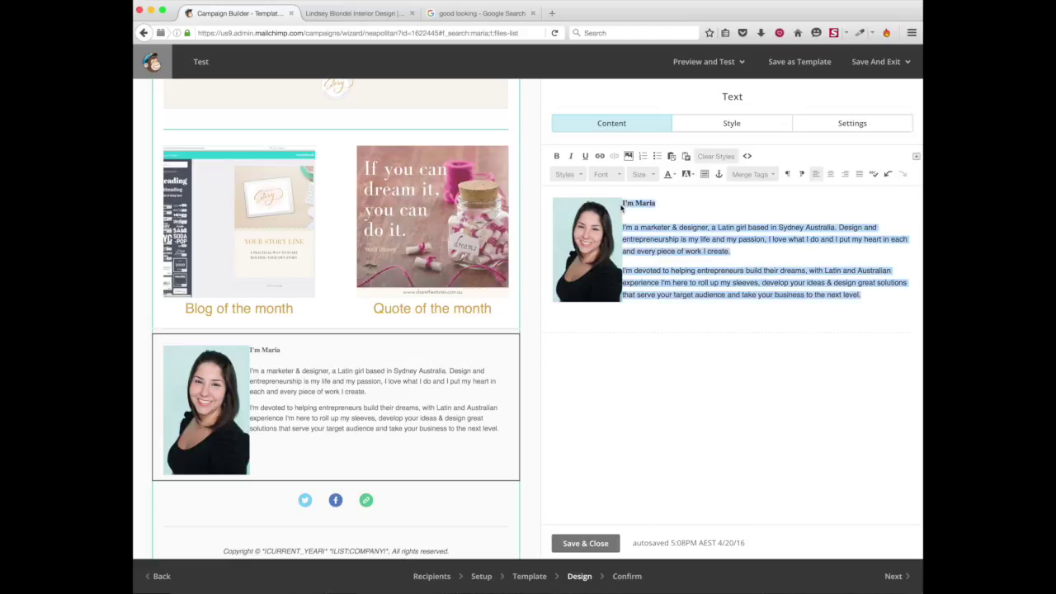
{"action": "left_click", "coordinate": [612, 246]}
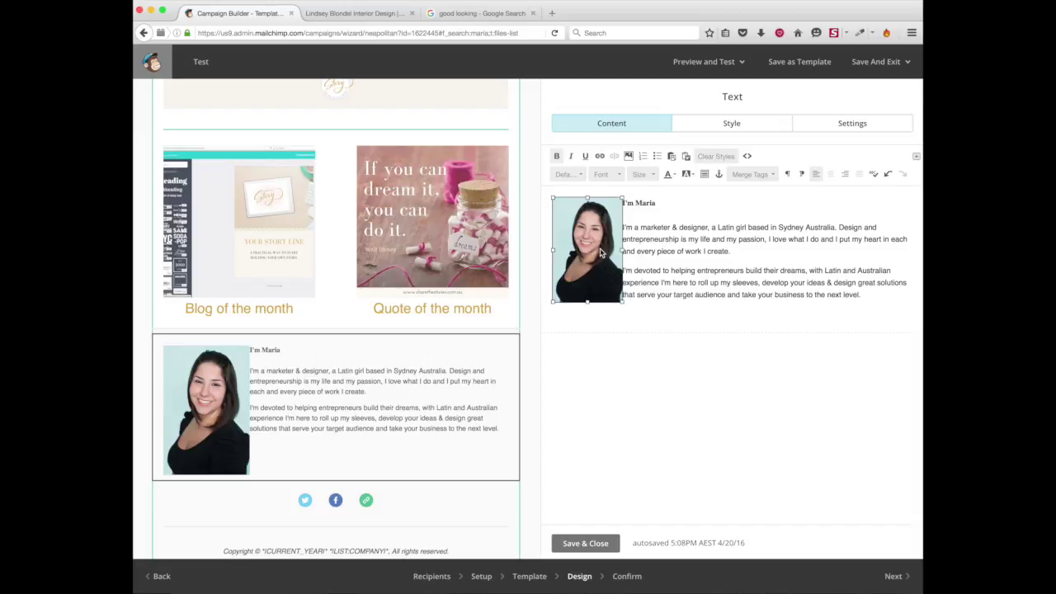
Give the portrait in the bio block 10-pixel margins at its top, right and bottom, and reinsert it.
{"action": "double_click", "coordinate": [601, 254]}
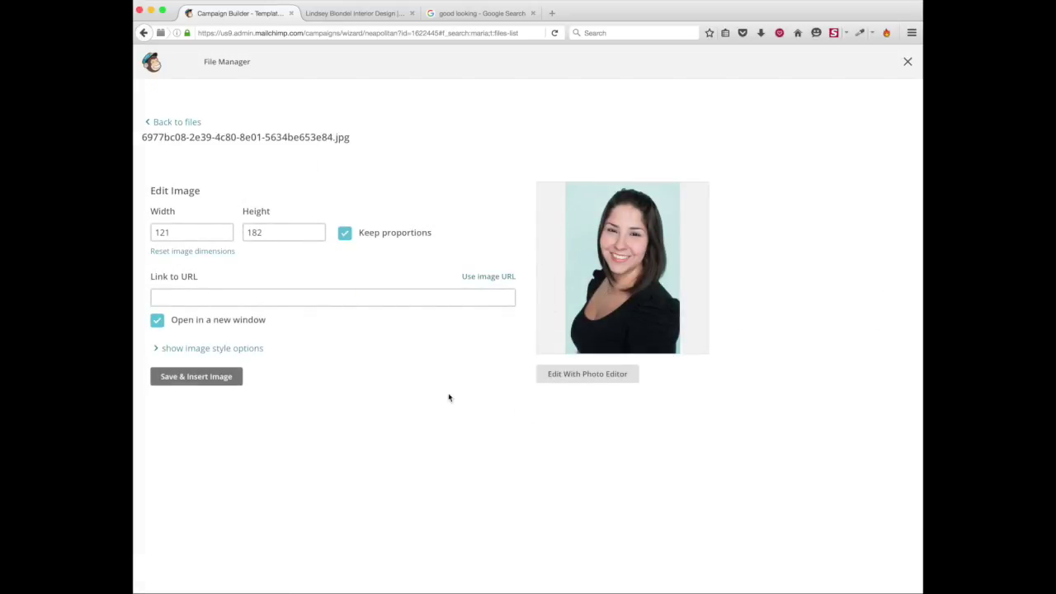
{"action": "left_click", "coordinate": [157, 353]}
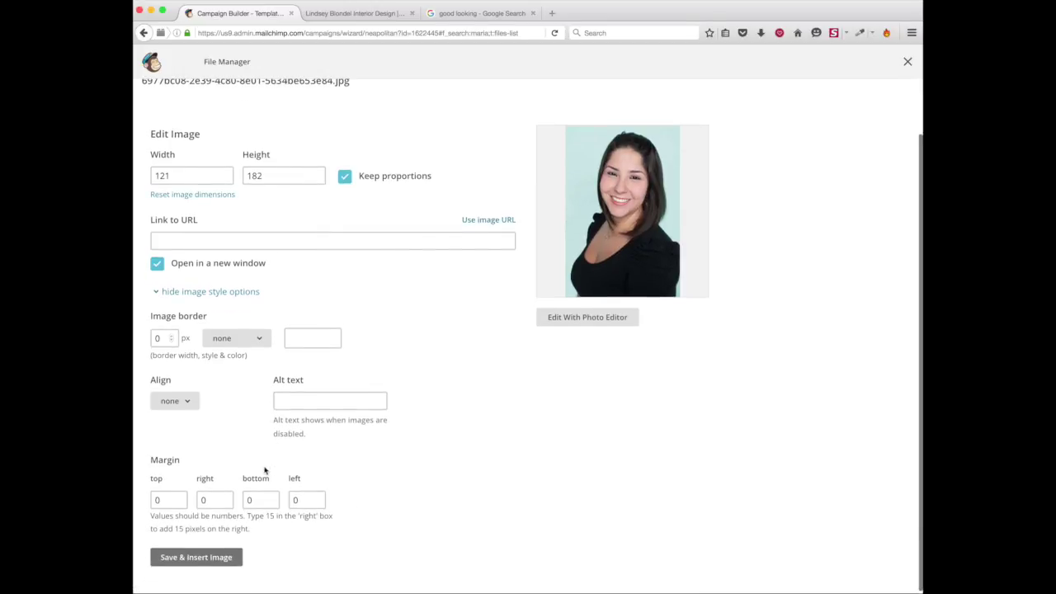
{"action": "left_click", "coordinate": [159, 500]}
{"action": "type", "text": "10"}
{"action": "left_click", "coordinate": [227, 500]}
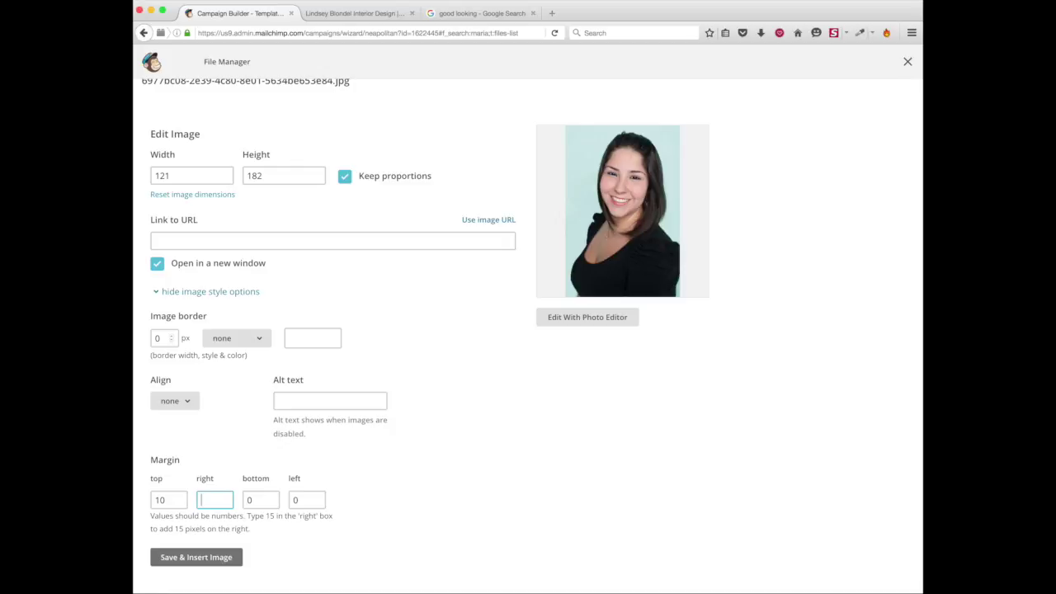
{"action": "type", "text": "10"}
{"action": "double_click", "coordinate": [252, 500]}
{"action": "type", "text": "1"}
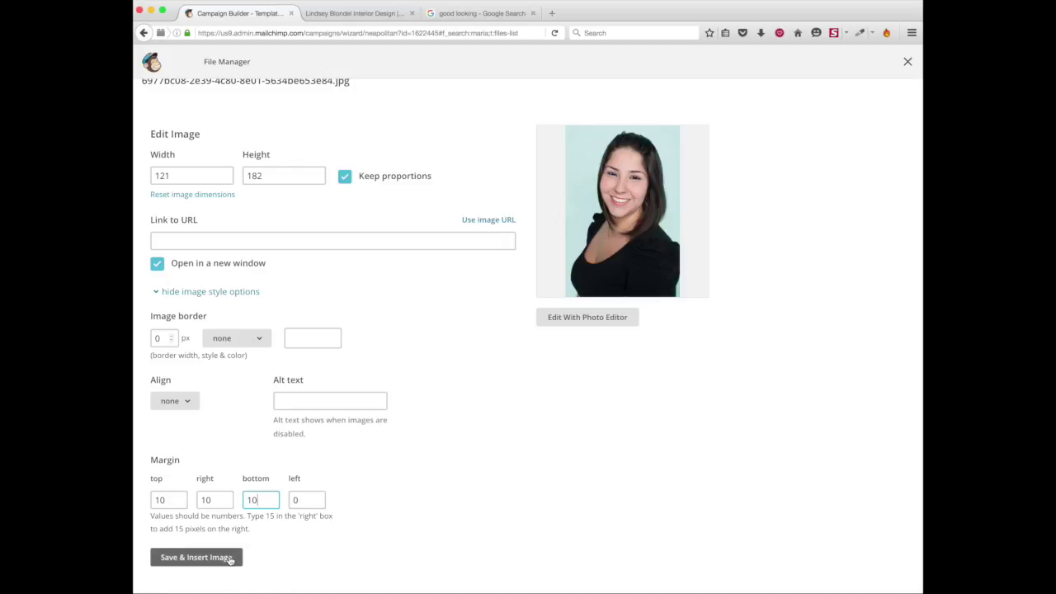
{"action": "left_click", "coordinate": [229, 559]}
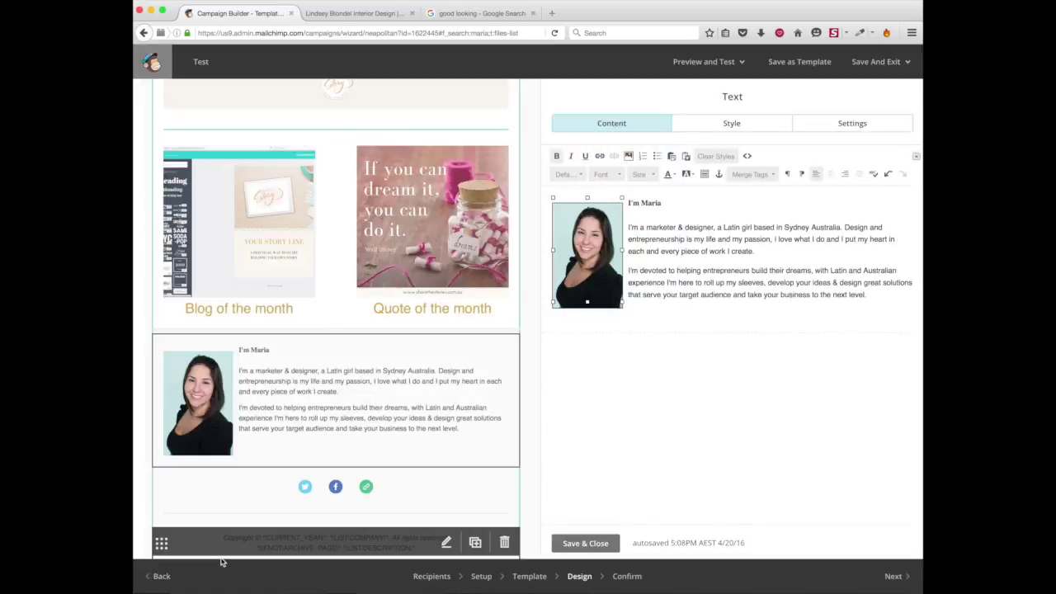
Insert a blank line above the bio heading to lower the text beside the portrait, and save the block.
{"action": "left_click", "coordinate": [628, 204]}
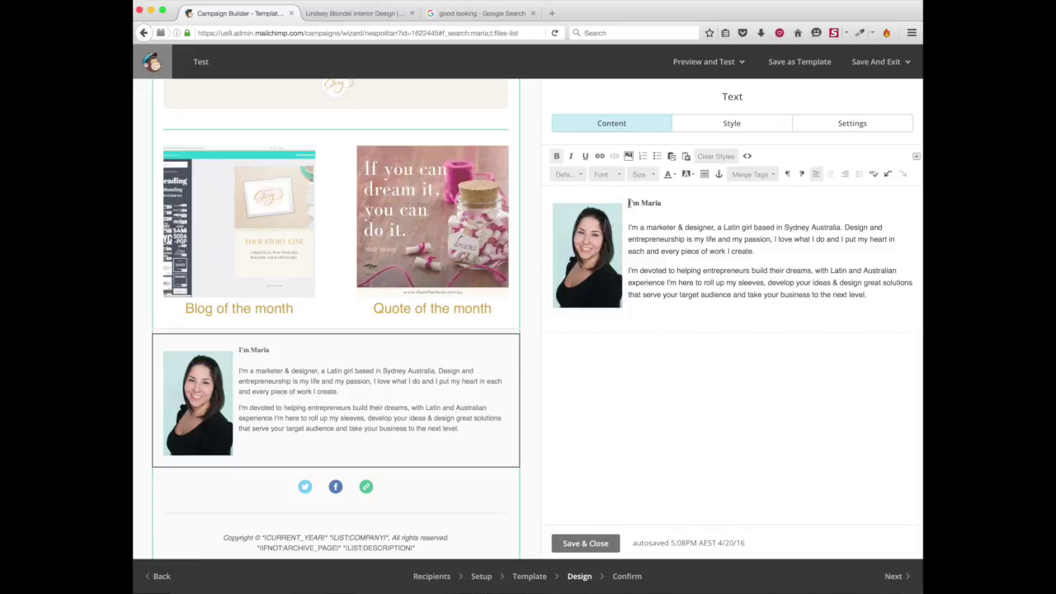
{"action": "key", "text": "Return"}
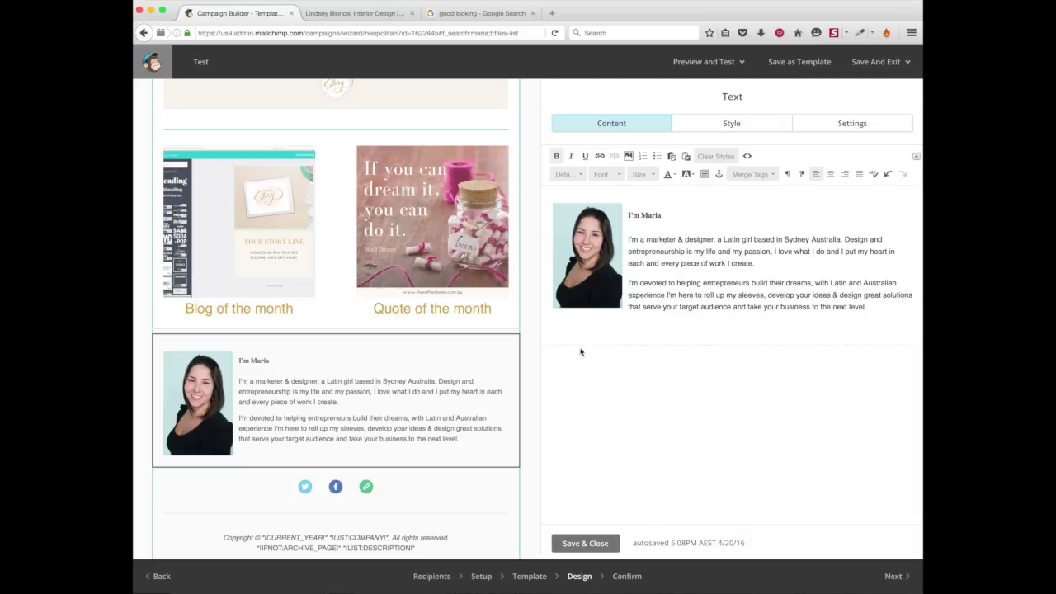
{"action": "left_click", "coordinate": [586, 543]}
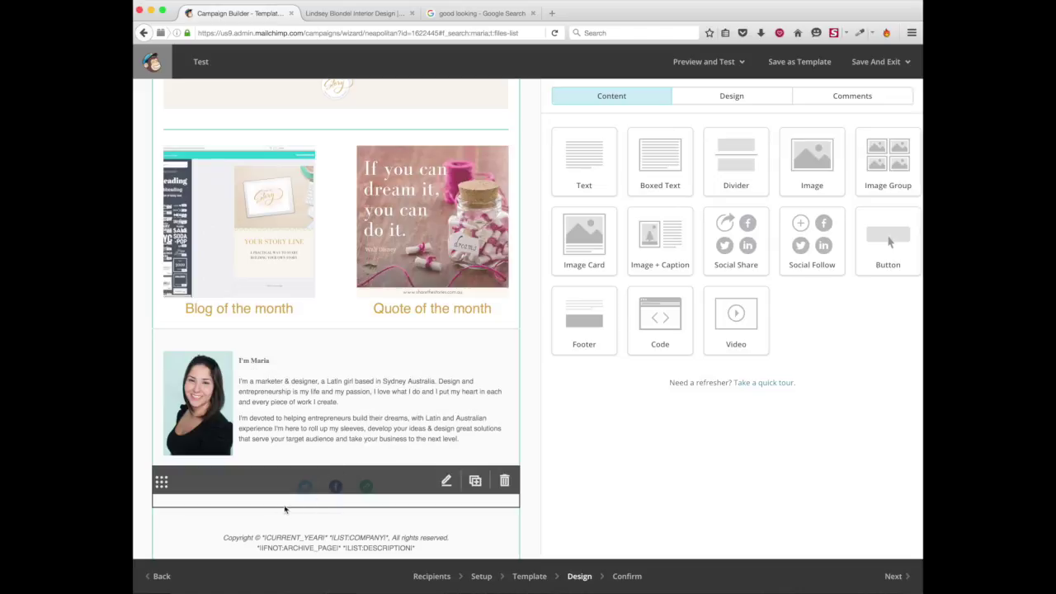
Edit the Social Follow block below the bio and set its container background colour to #90d2cd.
{"action": "left_click", "coordinate": [446, 481]}
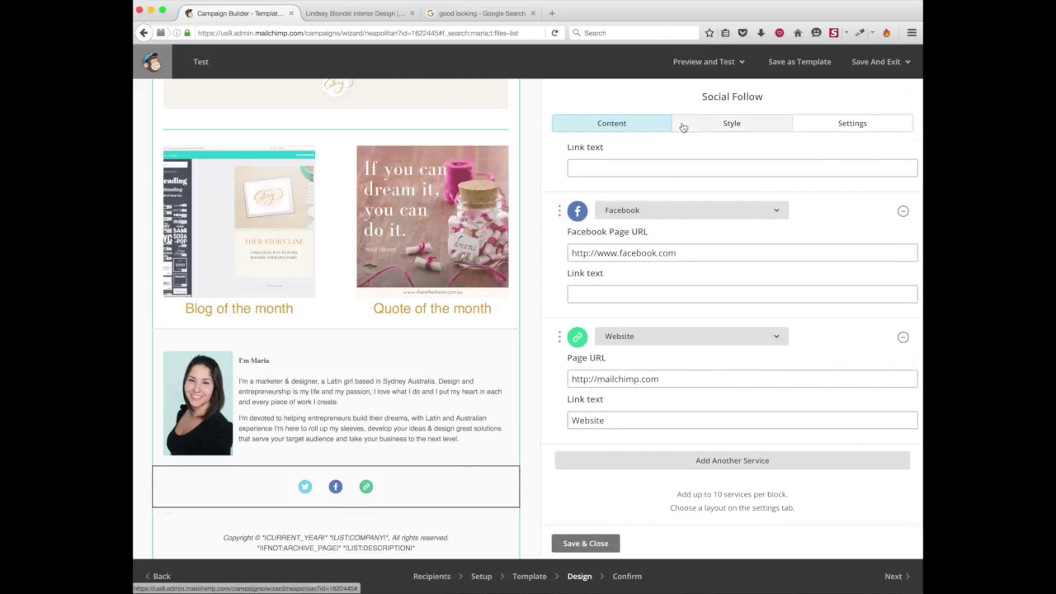
{"action": "left_click", "coordinate": [716, 125]}
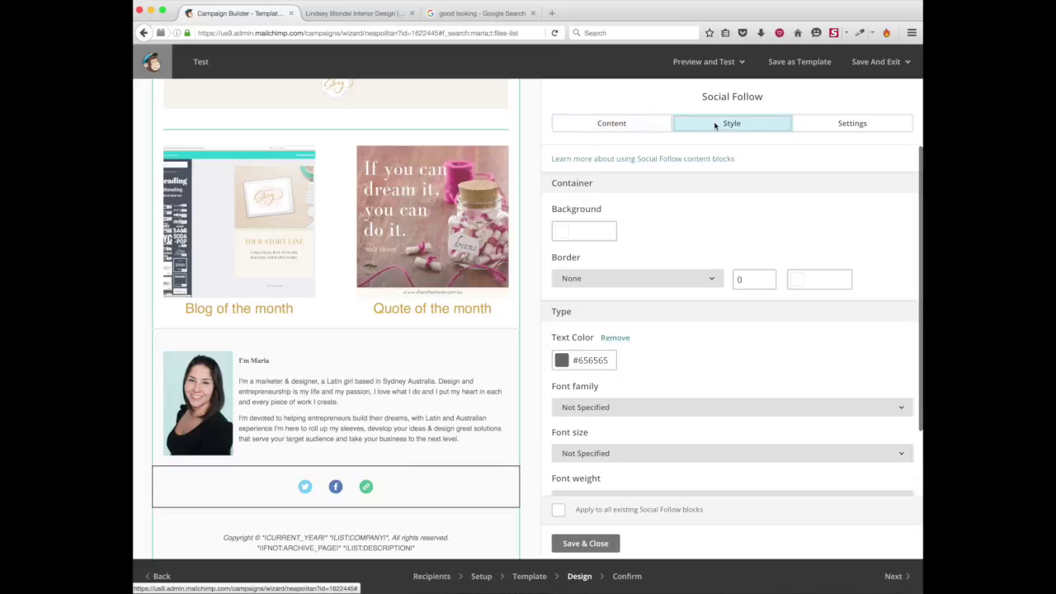
{"action": "left_click", "coordinate": [568, 233]}
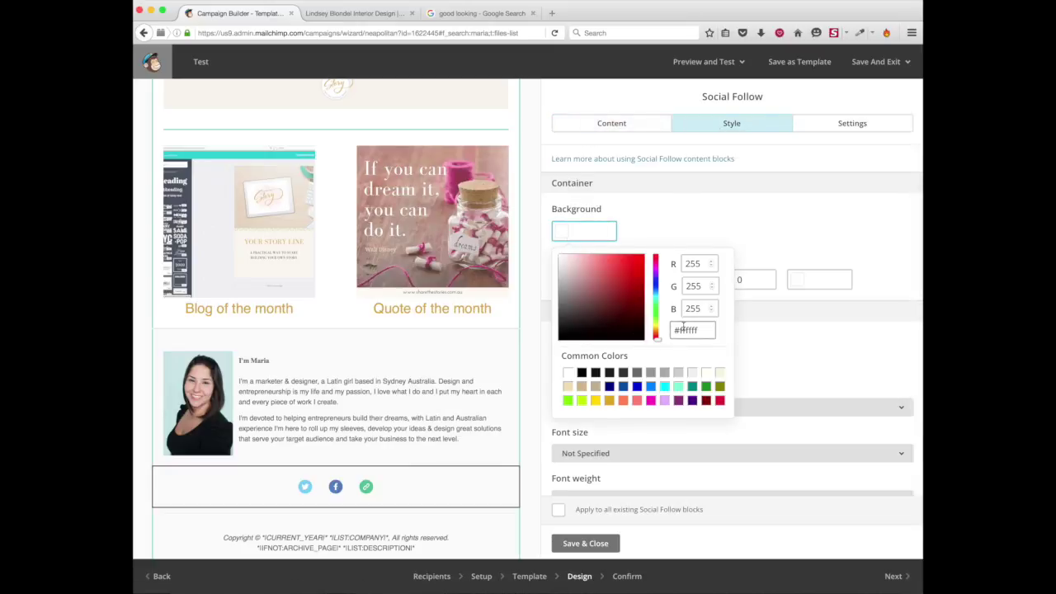
{"action": "left_click_drag", "start_coordinate": [681, 330], "coordinate": [732, 330]}
{"action": "type", "text": "f"}
{"action": "left_click", "coordinate": [757, 242]}
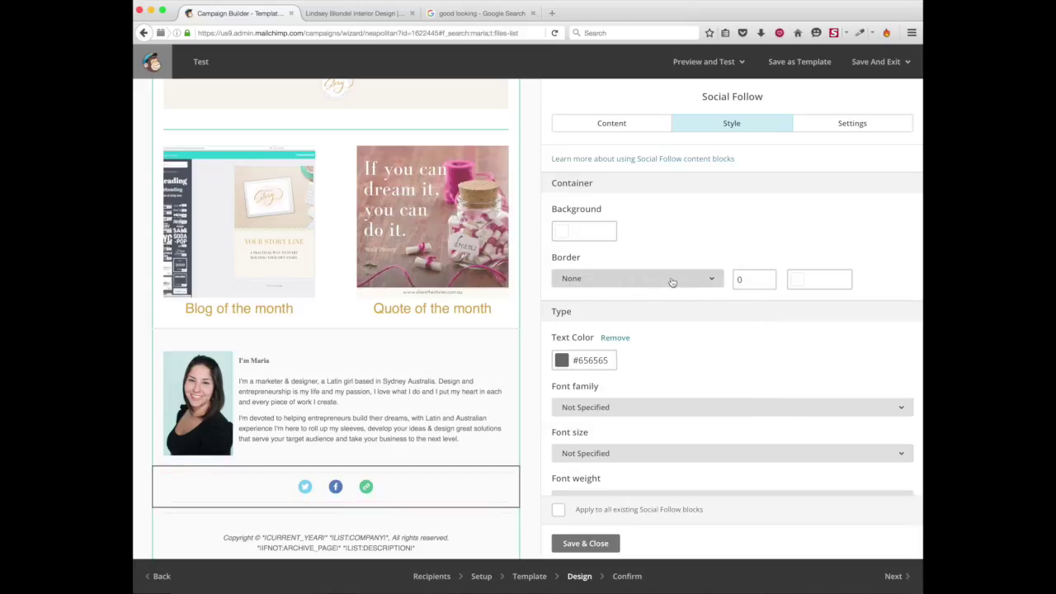
{"action": "left_click", "coordinate": [564, 234]}
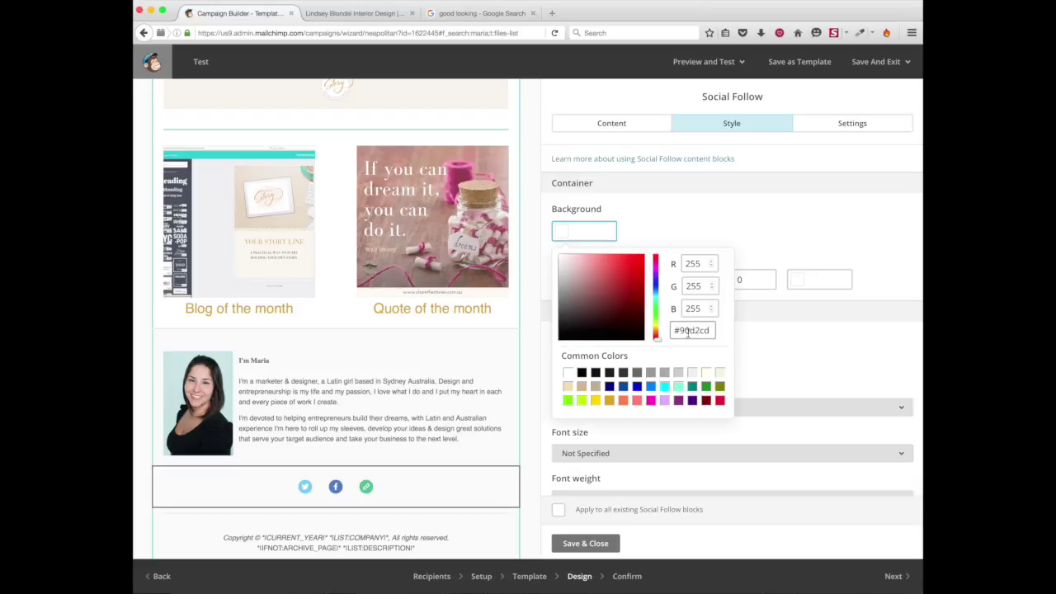
{"action": "left_click", "coordinate": [690, 228]}
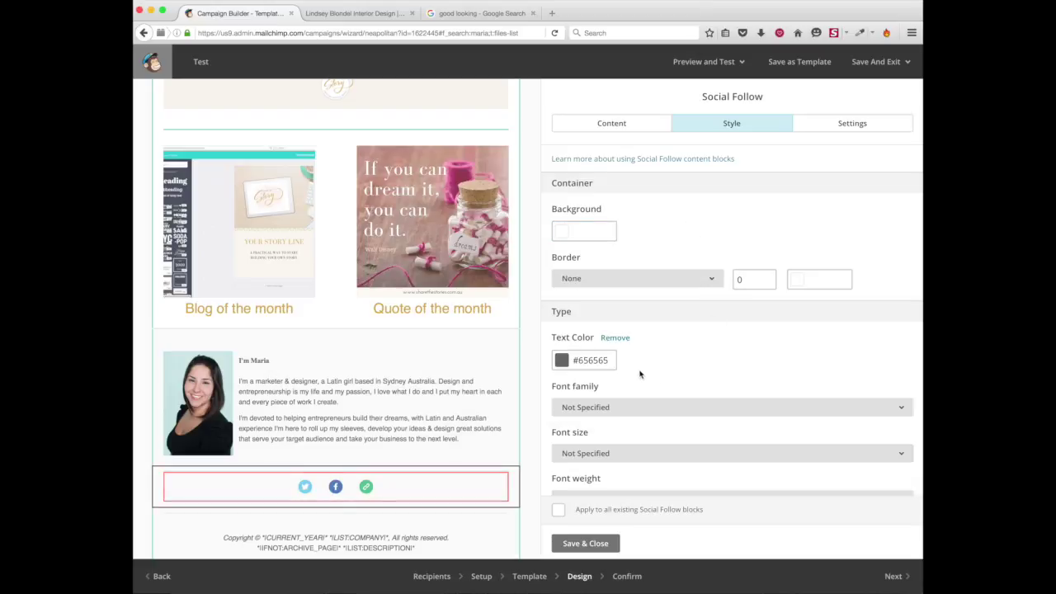
{"action": "left_click", "coordinate": [567, 233]}
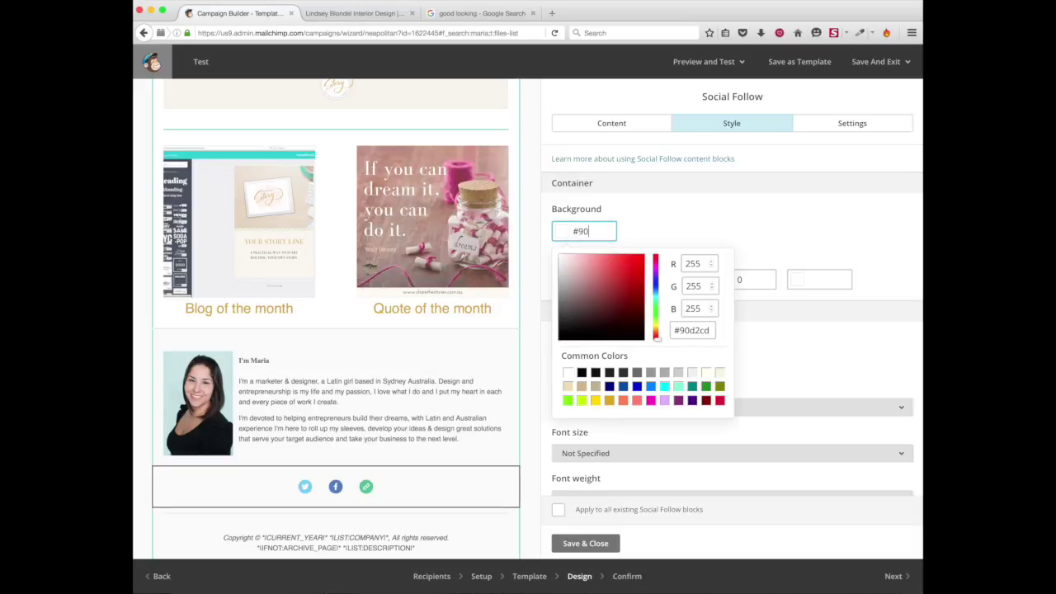
{"action": "left_click", "coordinate": [686, 228]}
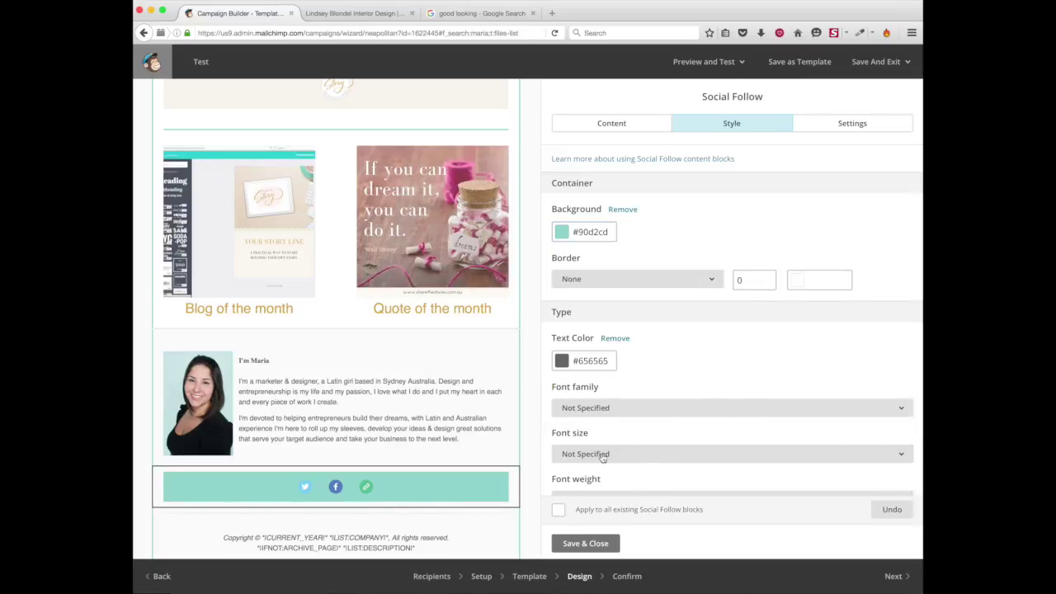
Change the social icons to the solid style with black symbols on white circles.
{"action": "left_click", "coordinate": [841, 124]}
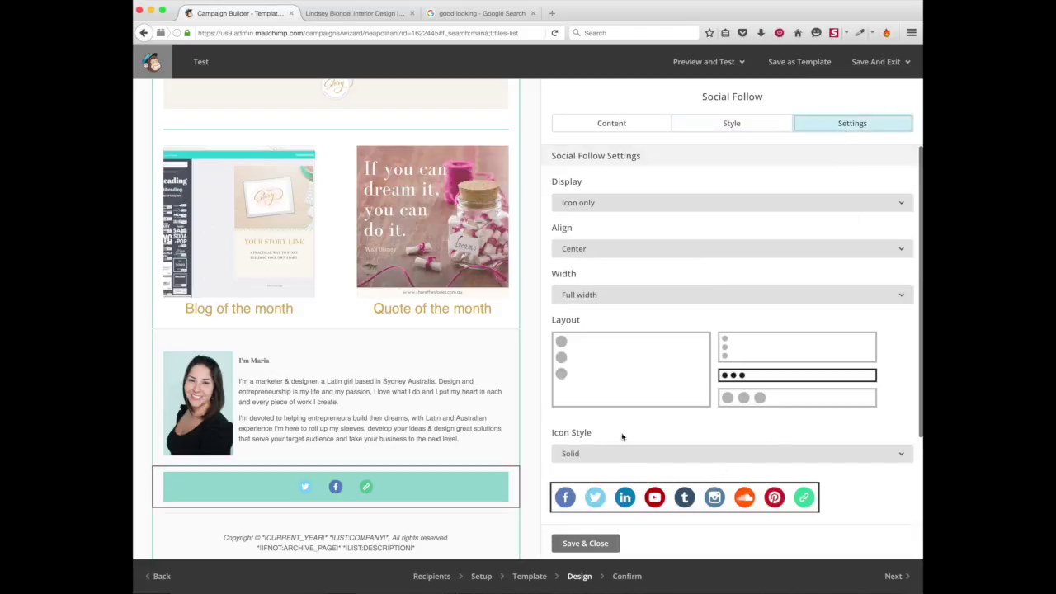
{"action": "scroll", "coordinate": [655, 429], "scroll_direction": "down", "scroll_amount": 3}
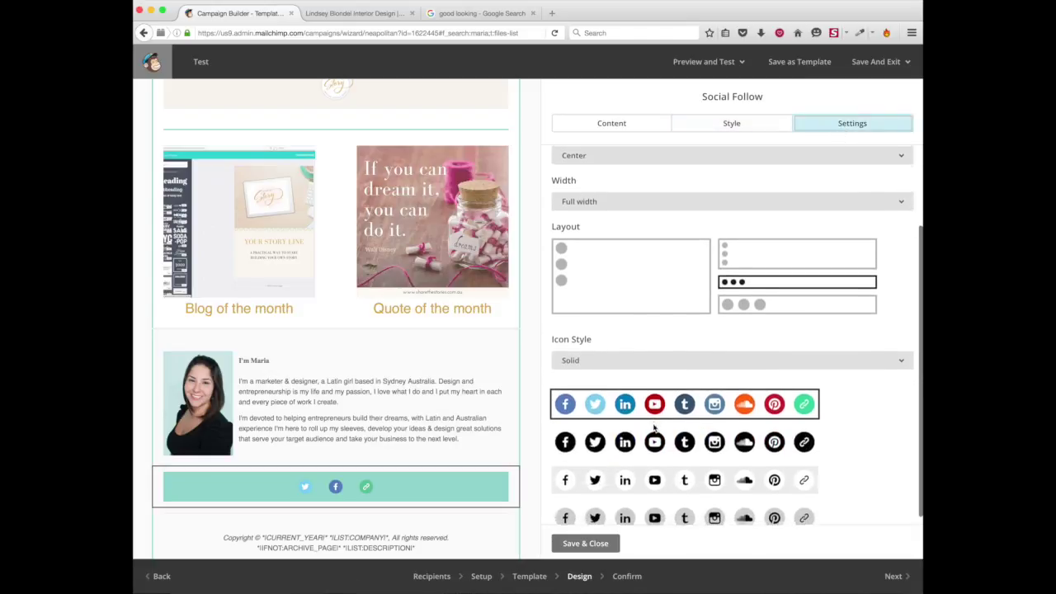
{"action": "left_click", "coordinate": [626, 478]}
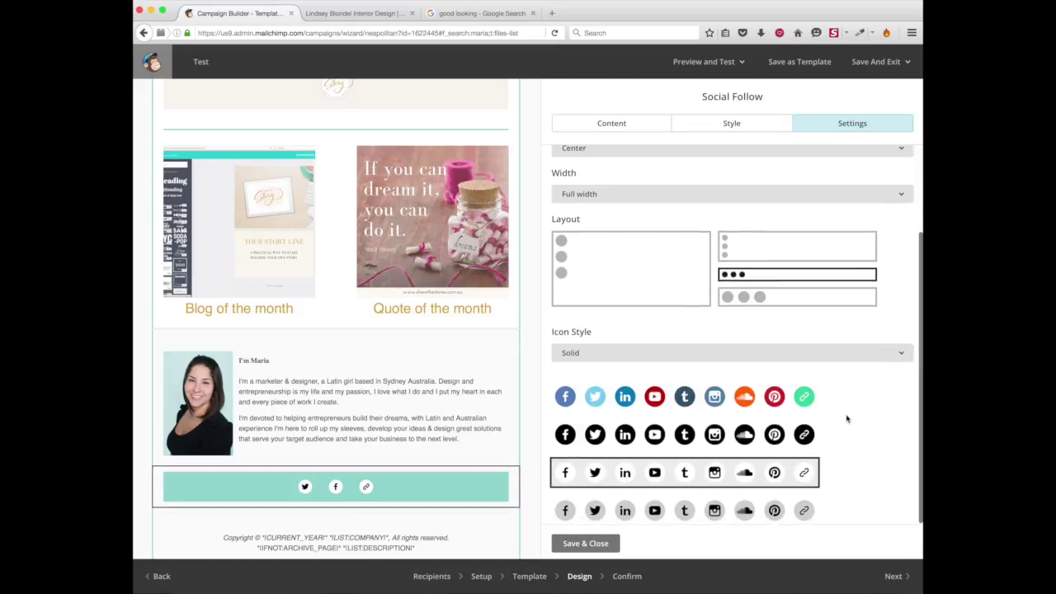
Add an Email service and an Instagram service to the Social Follow block.
{"action": "left_click", "coordinate": [643, 127]}
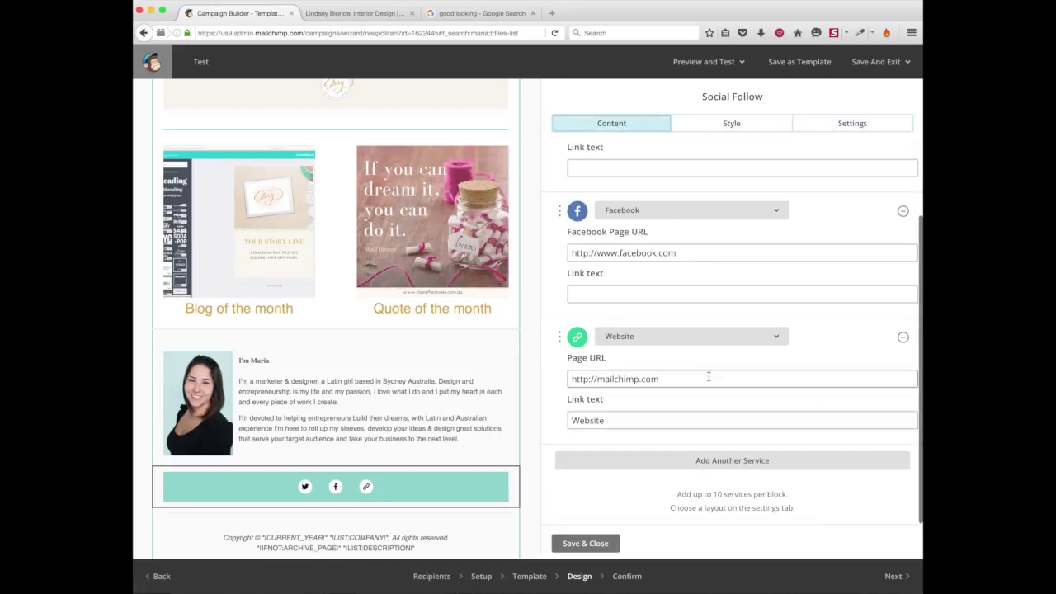
{"action": "left_click", "coordinate": [718, 460]}
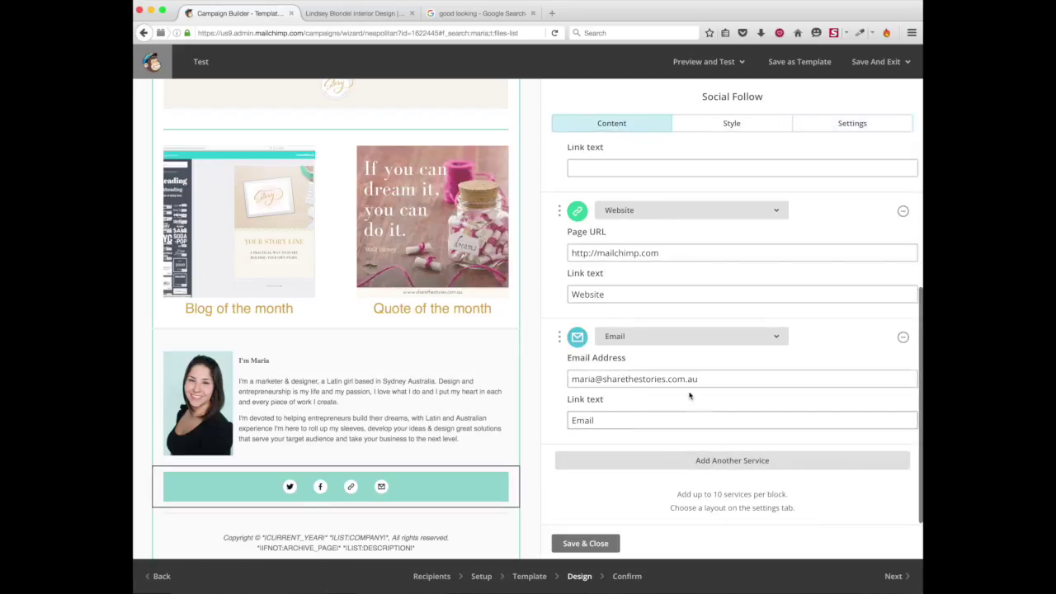
{"action": "left_click", "coordinate": [741, 463]}
{"action": "left_click", "coordinate": [763, 336]}
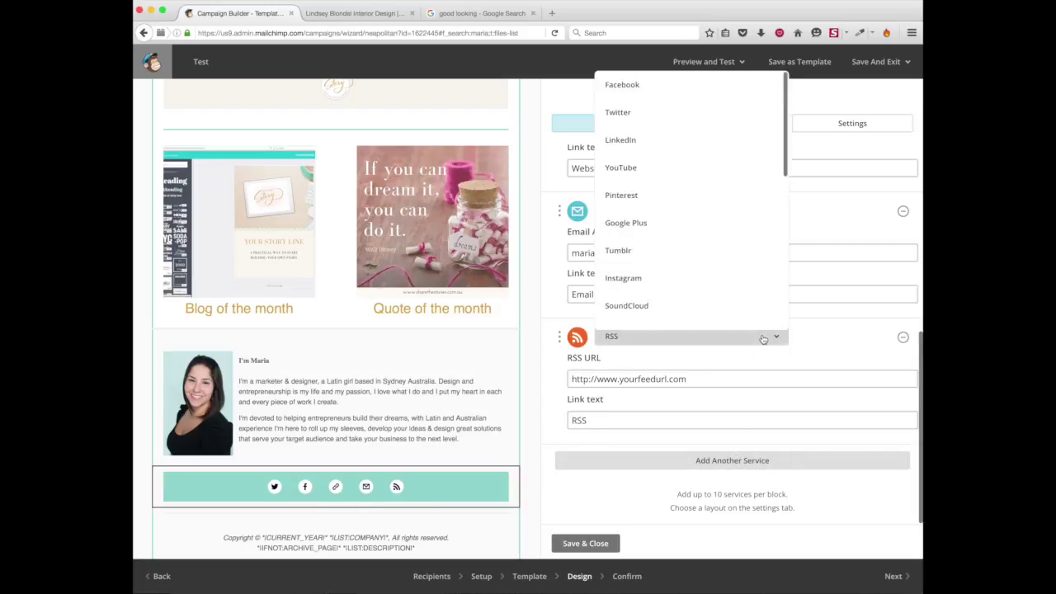
{"action": "scroll", "coordinate": [710, 273], "scroll_direction": "down", "scroll_amount": 5}
{"action": "scroll", "coordinate": [661, 148], "scroll_direction": "up", "scroll_amount": 2}
{"action": "scroll", "coordinate": [661, 148], "scroll_direction": "up", "scroll_amount": 3}
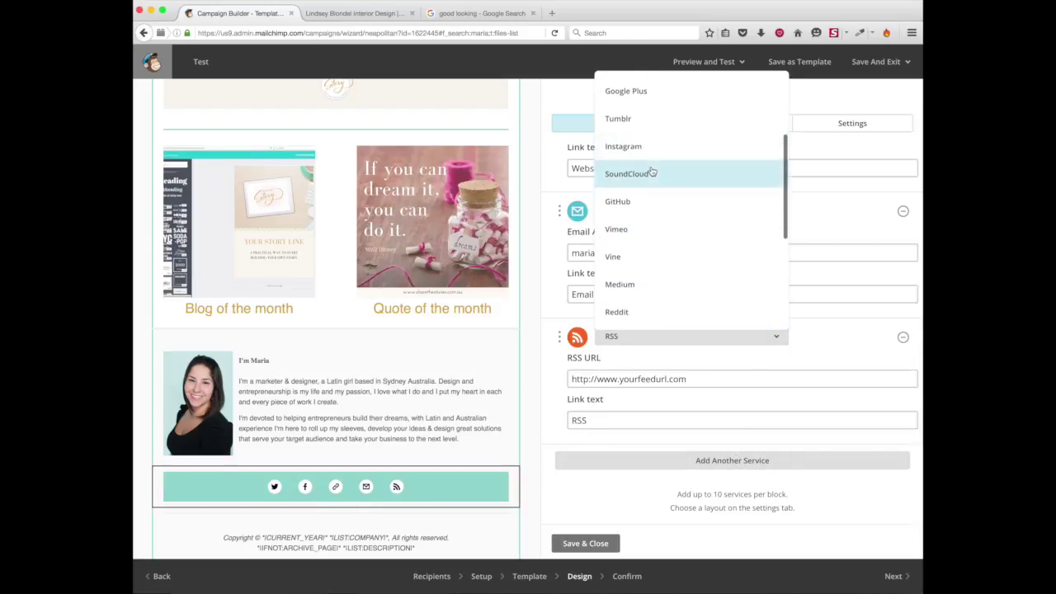
{"action": "left_click", "coordinate": [653, 163]}
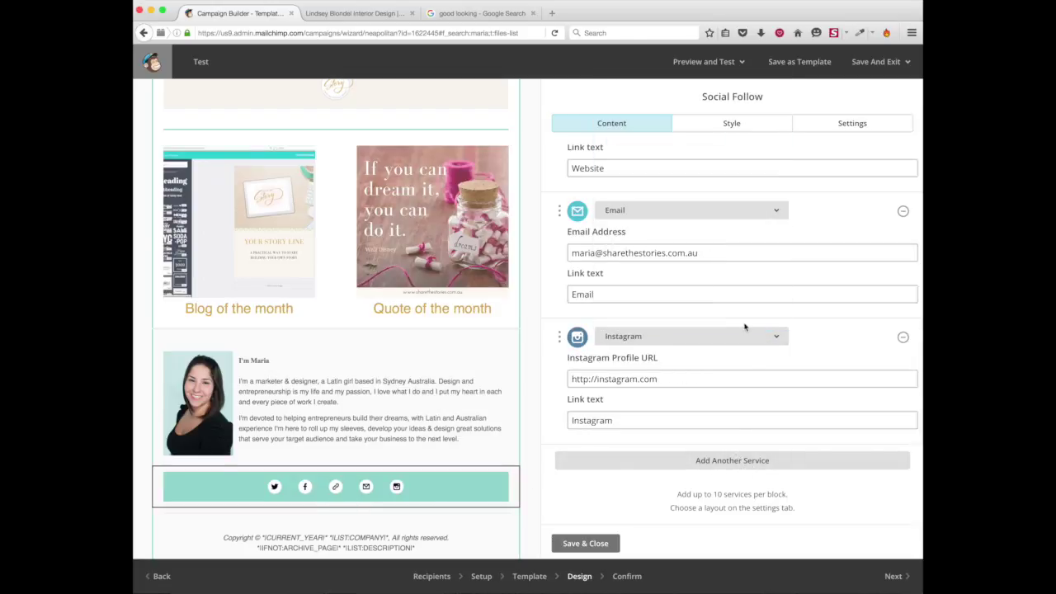
Add another service to the Social Follow block and set it to Pinterest.
{"action": "left_click", "coordinate": [724, 463]}
{"action": "left_click", "coordinate": [708, 338]}
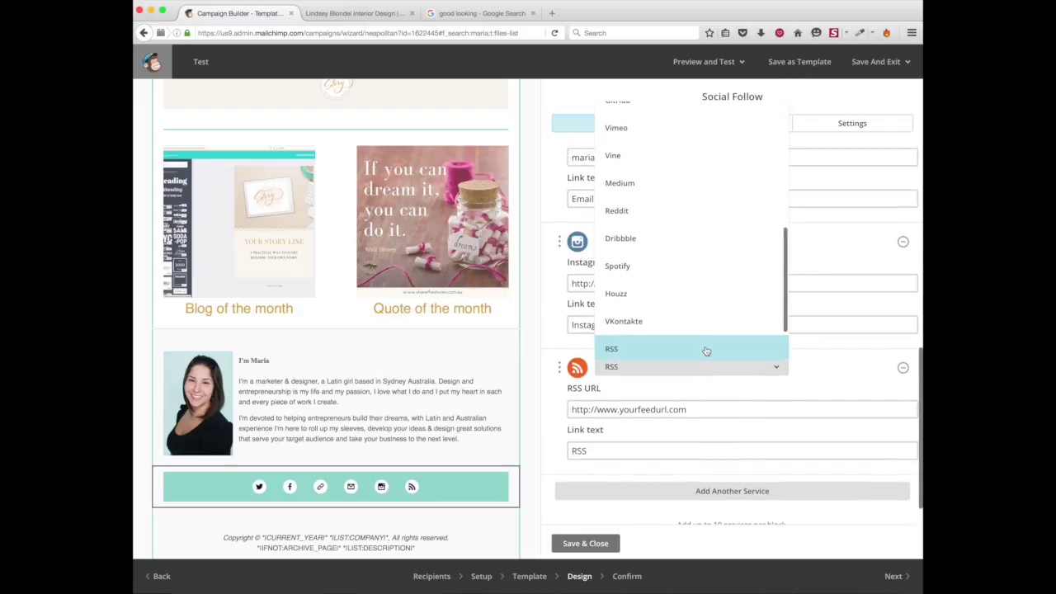
{"action": "scroll", "coordinate": [691, 312], "scroll_direction": "up", "scroll_amount": 5}
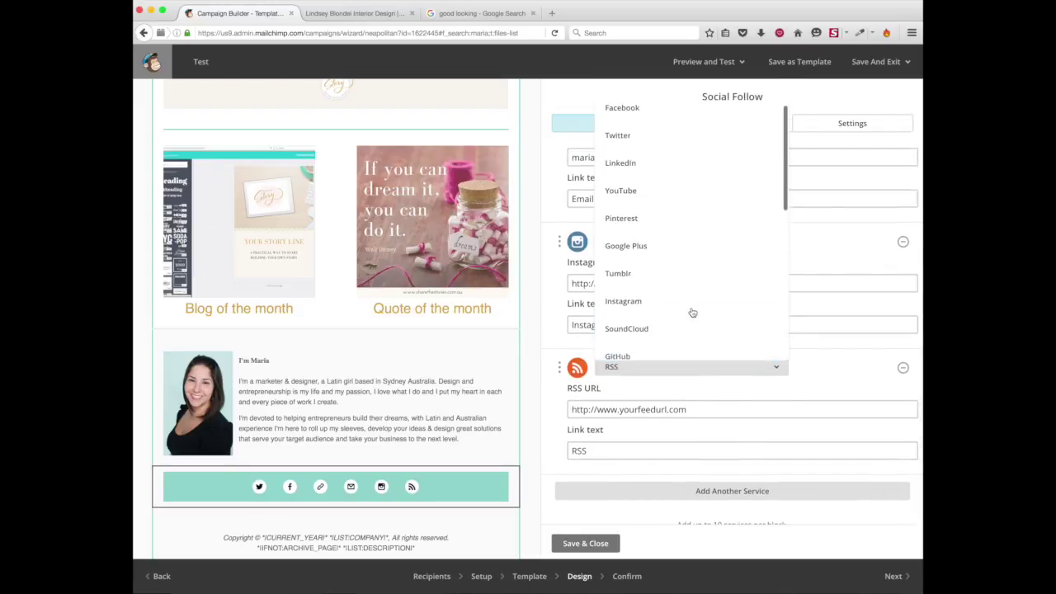
{"action": "left_click", "coordinate": [668, 224]}
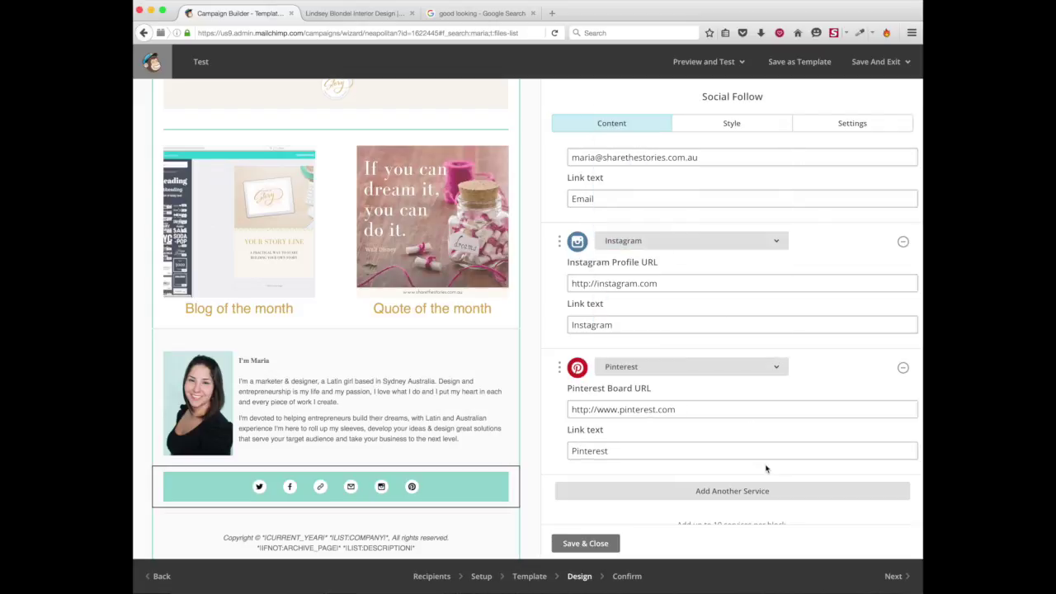
Add one more service after Pinterest and set it to LinkedIn.
{"action": "left_click", "coordinate": [725, 492]}
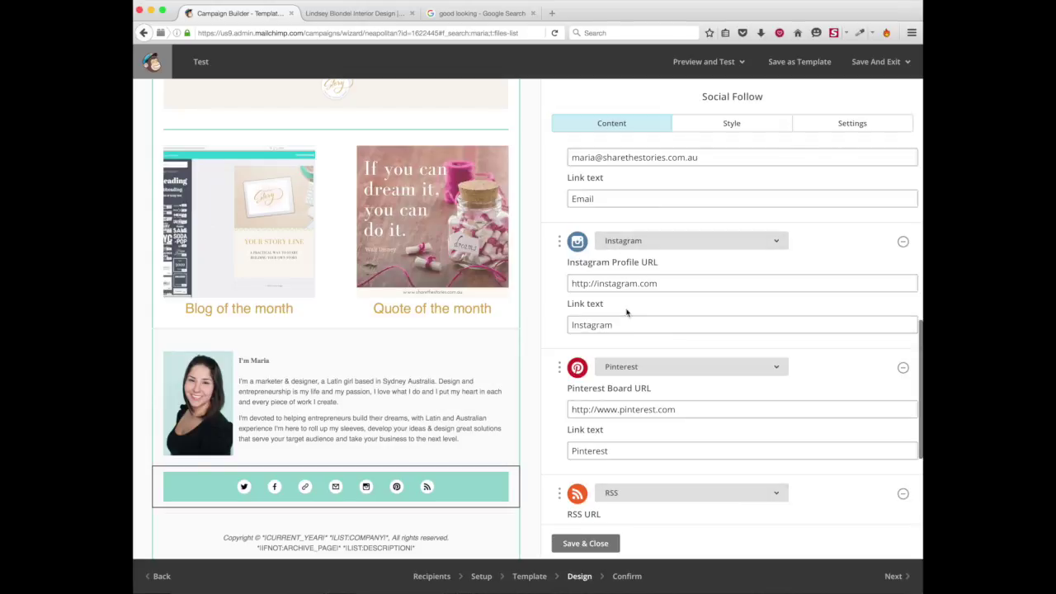
{"action": "left_click", "coordinate": [649, 499]}
{"action": "scroll", "coordinate": [642, 359], "scroll_direction": "up", "scroll_amount": 3}
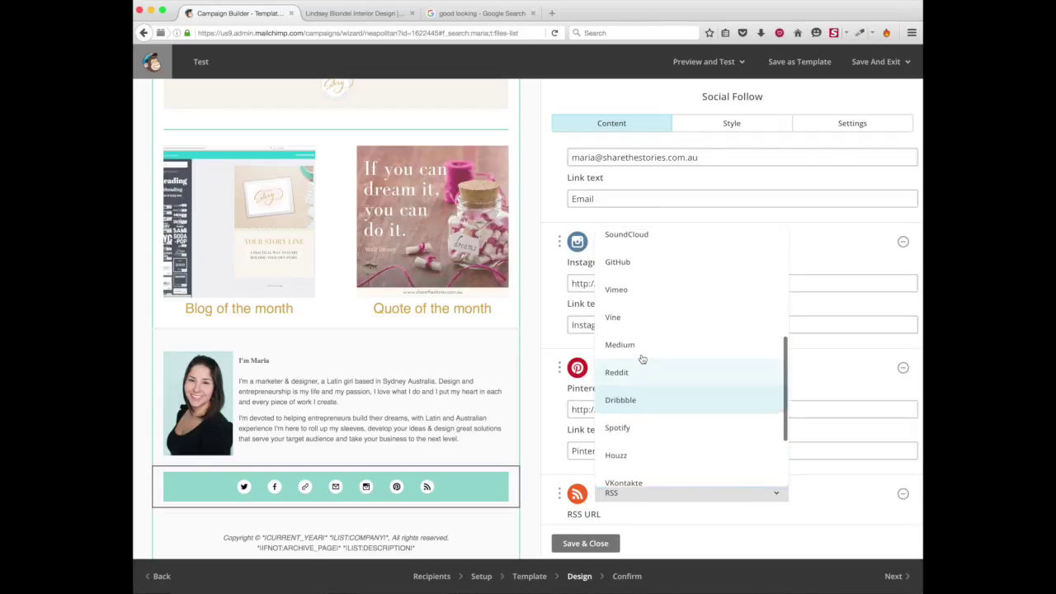
{"action": "scroll", "coordinate": [642, 359], "scroll_direction": "up", "scroll_amount": 5}
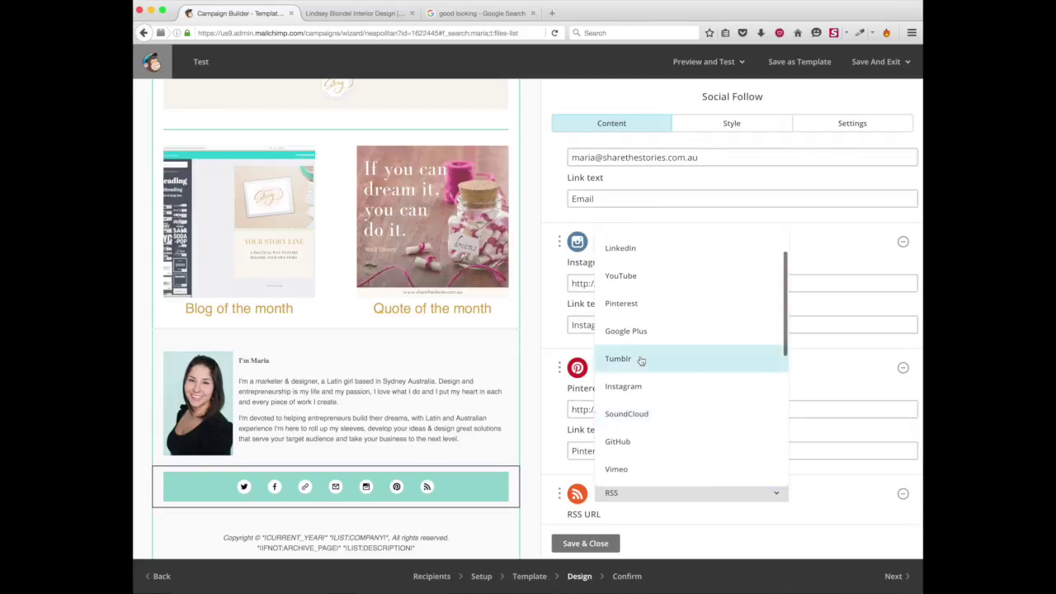
{"action": "left_click", "coordinate": [632, 289]}
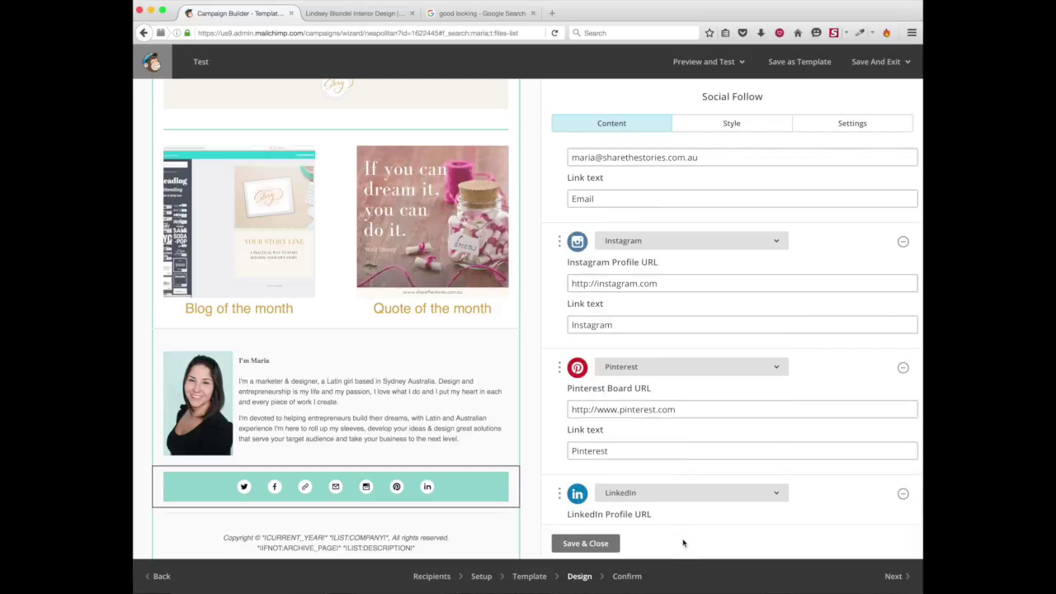
Review the URL fields of the listed social services, from Twitter through LinkedIn.
{"action": "scroll", "coordinate": [644, 445], "scroll_direction": "up", "scroll_amount": 6}
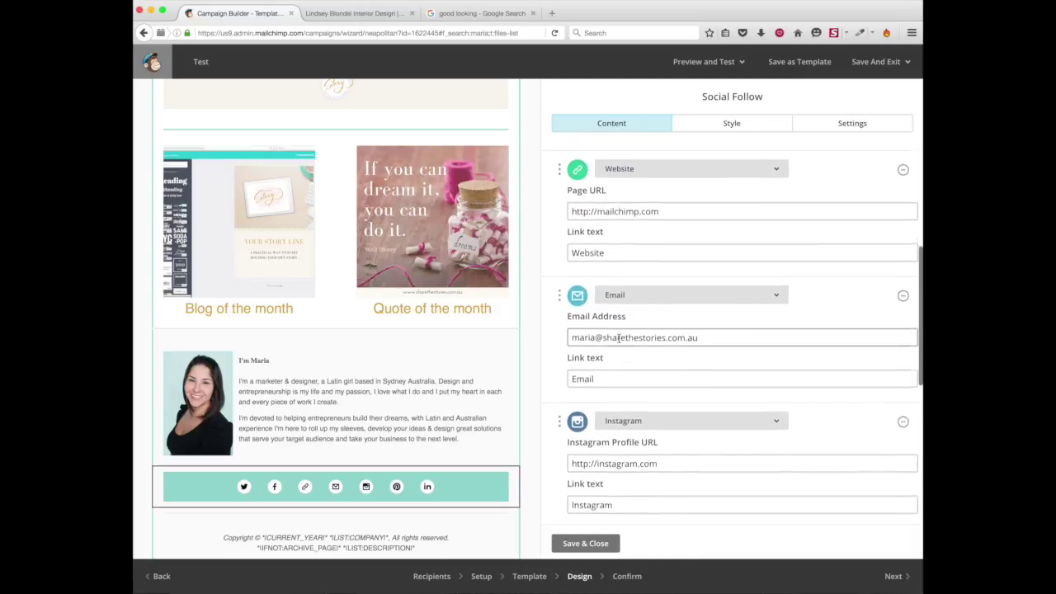
{"action": "scroll", "coordinate": [615, 333], "scroll_direction": "up", "scroll_amount": 3}
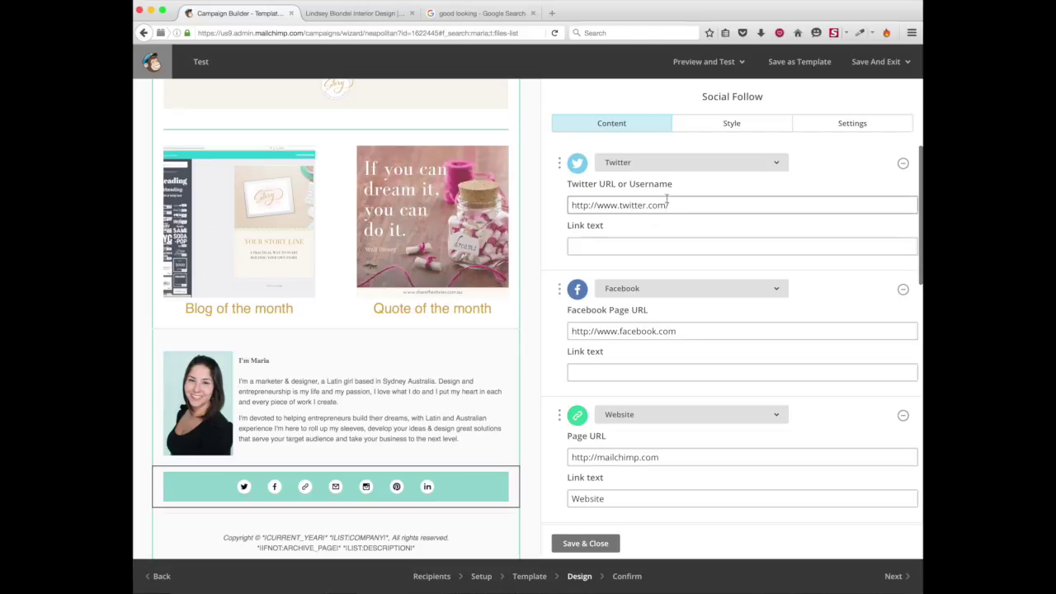
{"action": "left_click_drag", "start_coordinate": [674, 204], "coordinate": [555, 198]}
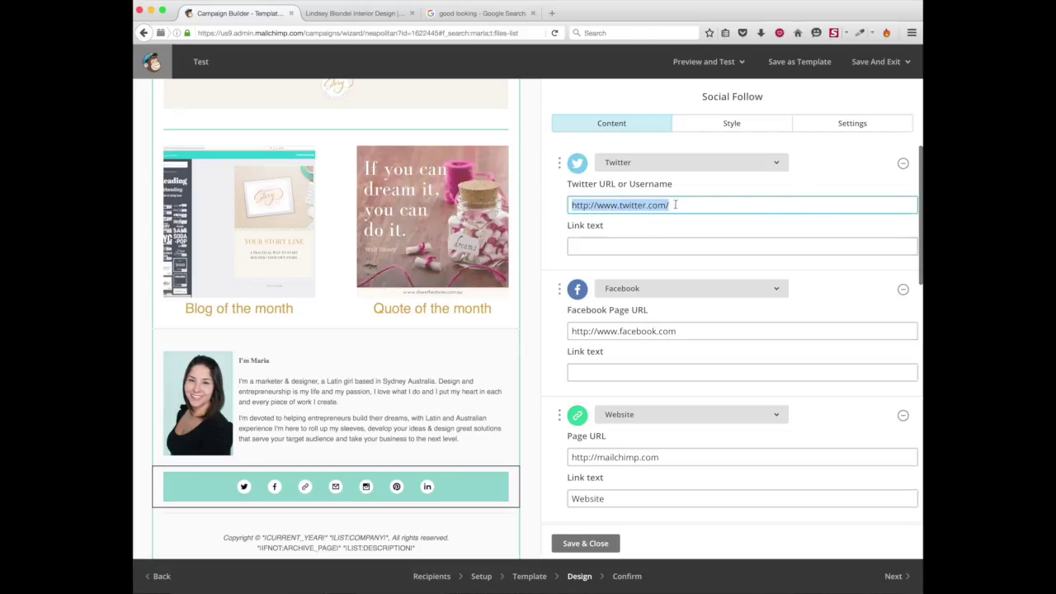
{"action": "left_click_drag", "start_coordinate": [676, 206], "coordinate": [627, 206]}
{"action": "scroll", "coordinate": [675, 295], "scroll_direction": "down", "scroll_amount": 10}
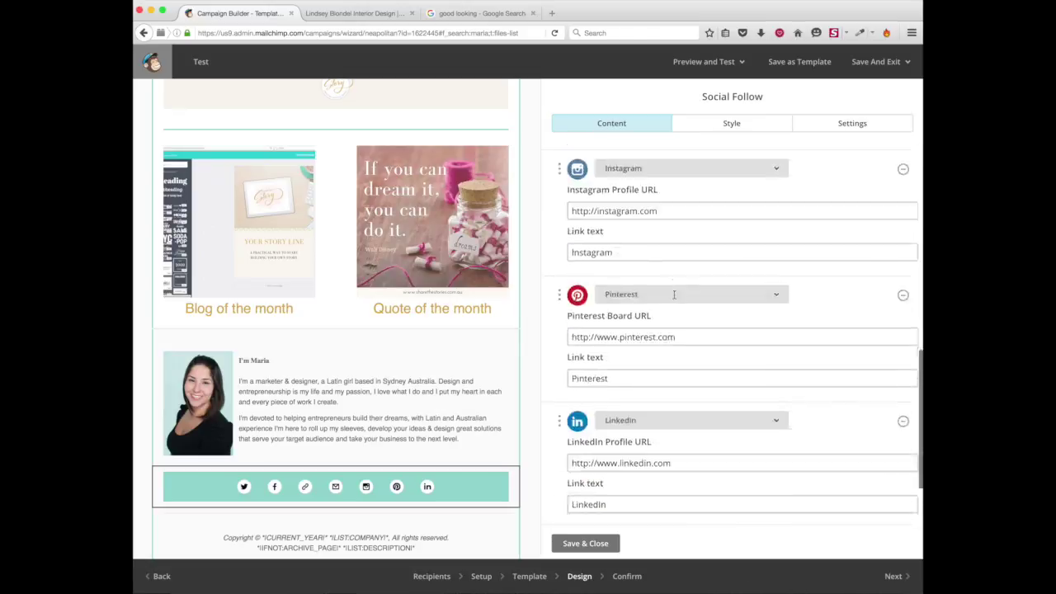
Save and close the Social Follow block, and check the end of the newsletter layout down to the footer.
{"action": "left_click", "coordinate": [582, 545]}
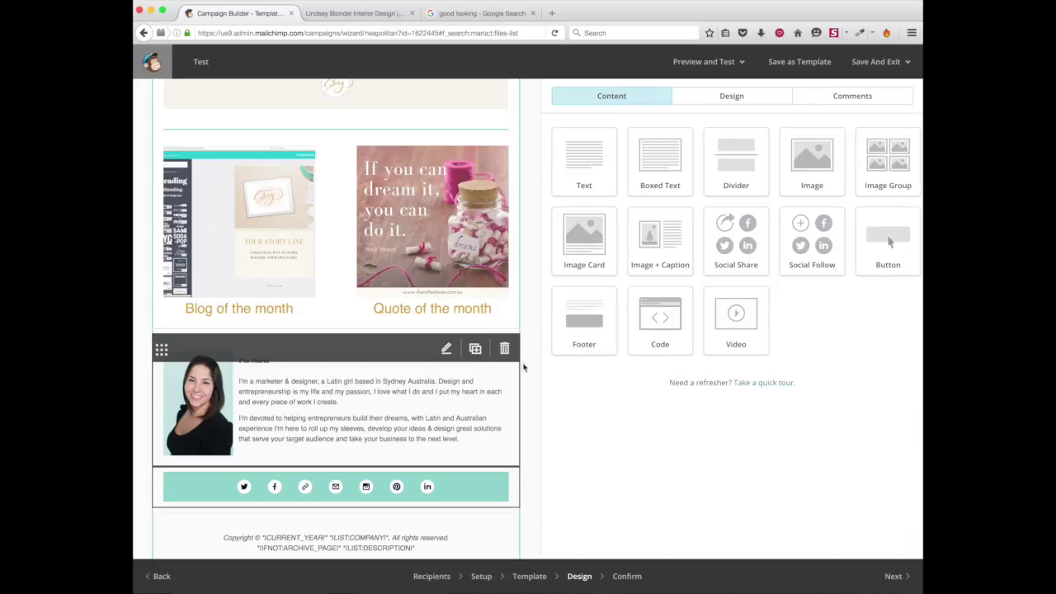
{"action": "scroll", "coordinate": [519, 408], "scroll_direction": "down", "scroll_amount": 5}
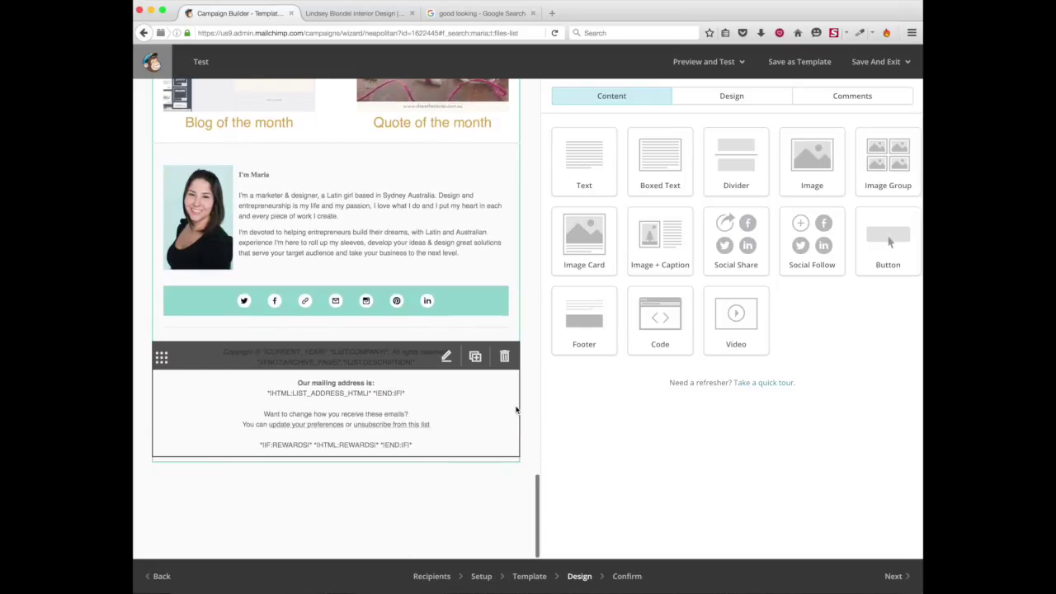
{"action": "scroll", "coordinate": [519, 409], "scroll_direction": "up", "scroll_amount": 12}
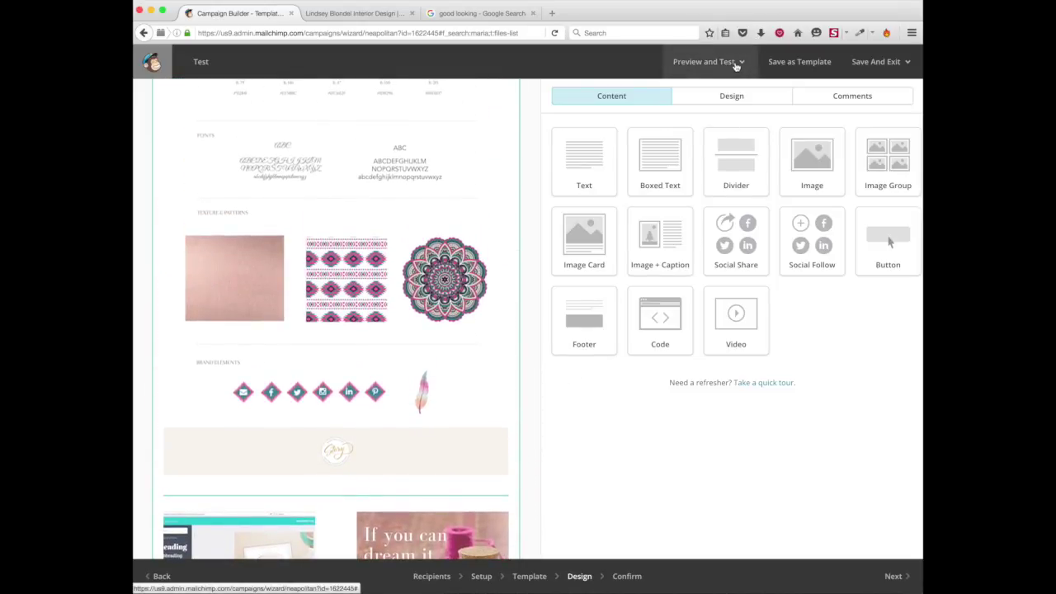
Preview the newsletter in desktop mode from header image to footer, and return to the editor.
{"action": "left_click", "coordinate": [738, 63]}
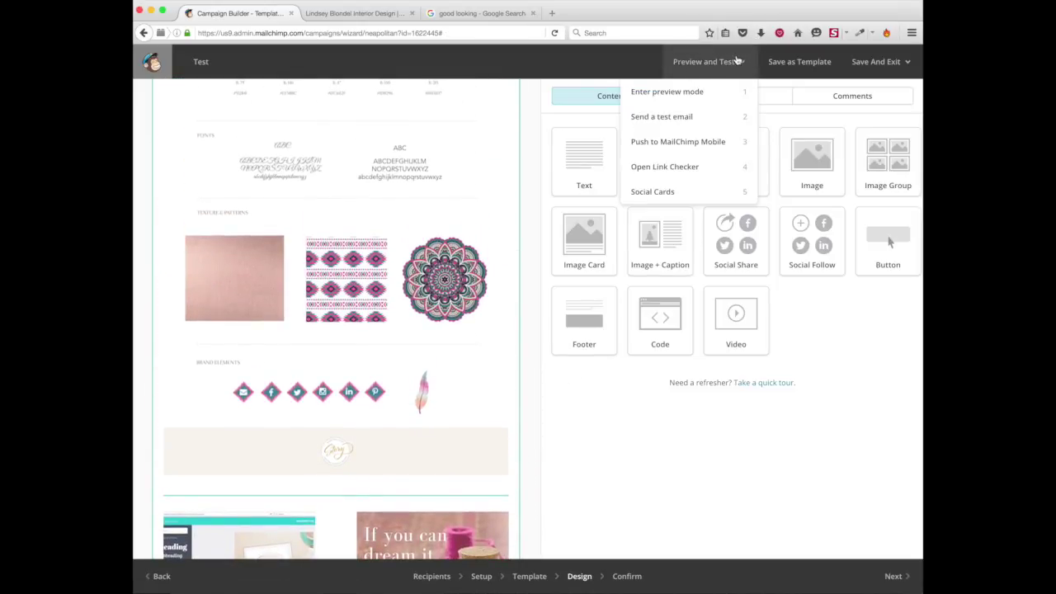
{"action": "left_click", "coordinate": [689, 96]}
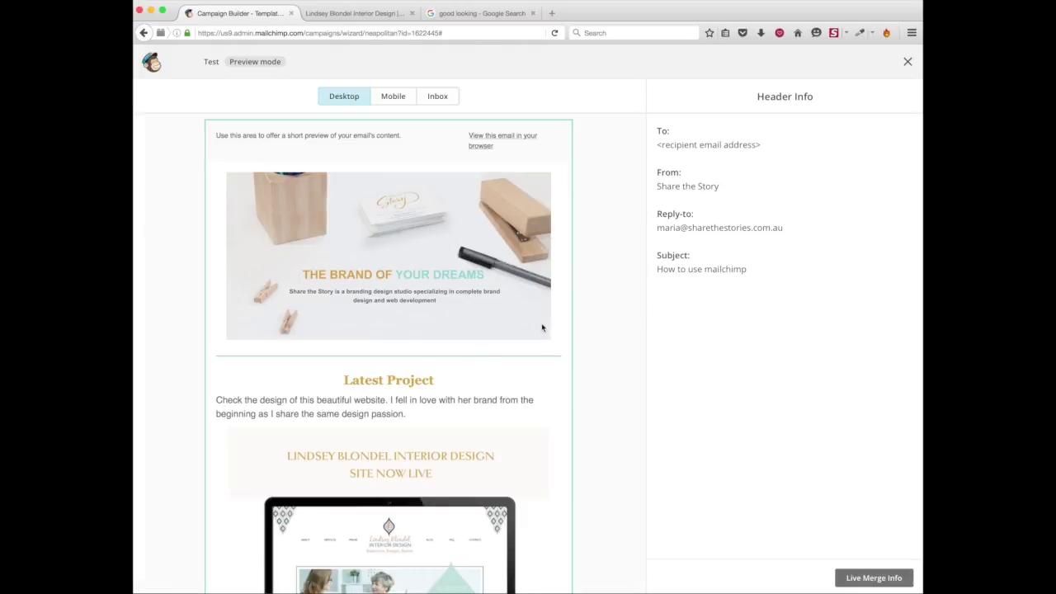
{"action": "scroll", "coordinate": [593, 299], "scroll_direction": "down", "scroll_amount": 10}
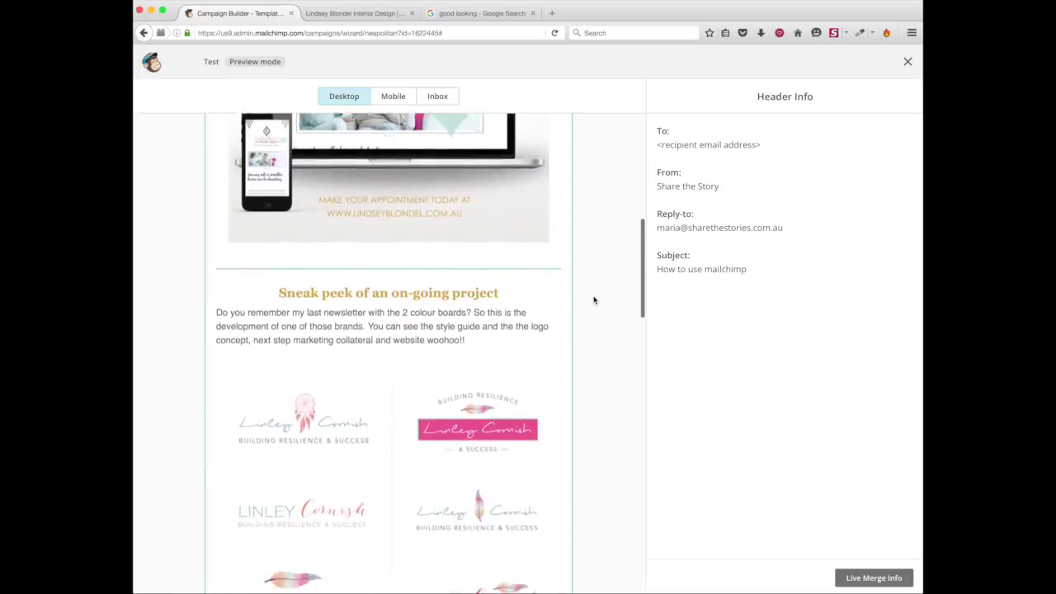
{"action": "scroll", "coordinate": [594, 299], "scroll_direction": "down", "scroll_amount": 10}
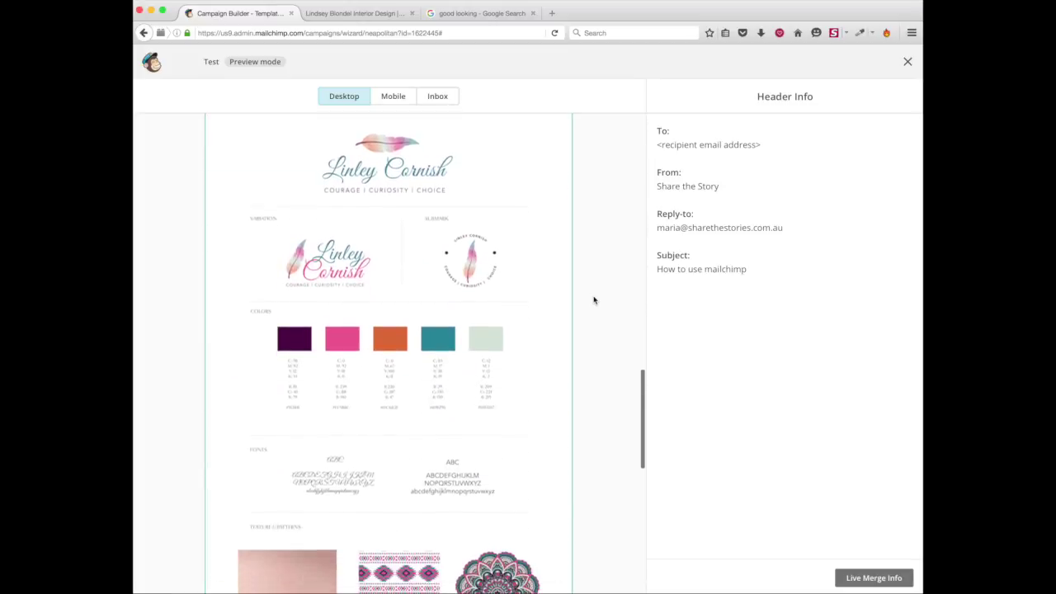
{"action": "scroll", "coordinate": [593, 300], "scroll_direction": "down", "scroll_amount": 10}
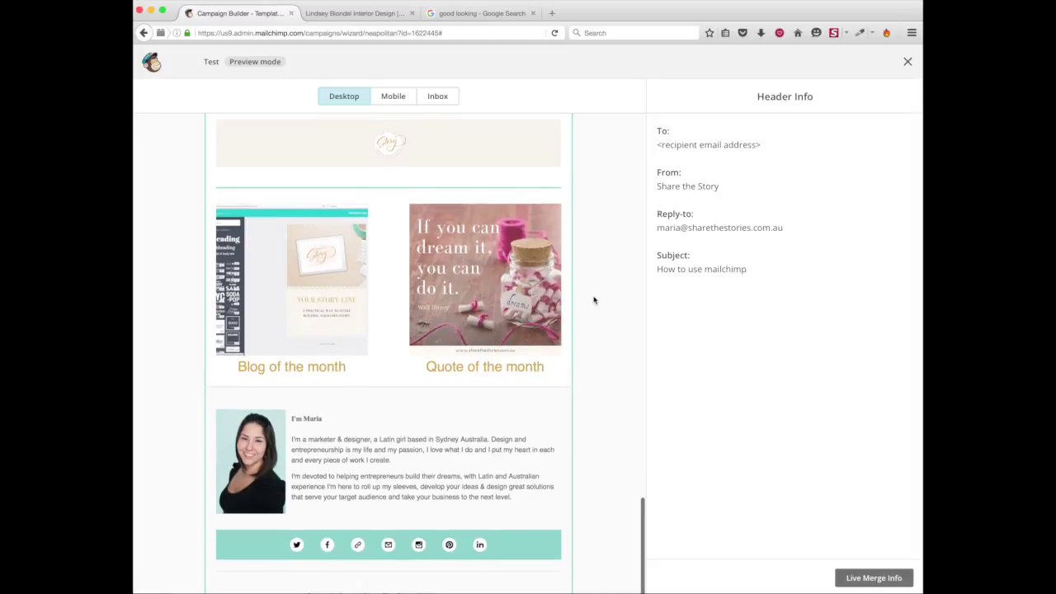
{"action": "scroll", "coordinate": [594, 300], "scroll_direction": "down", "scroll_amount": 3}
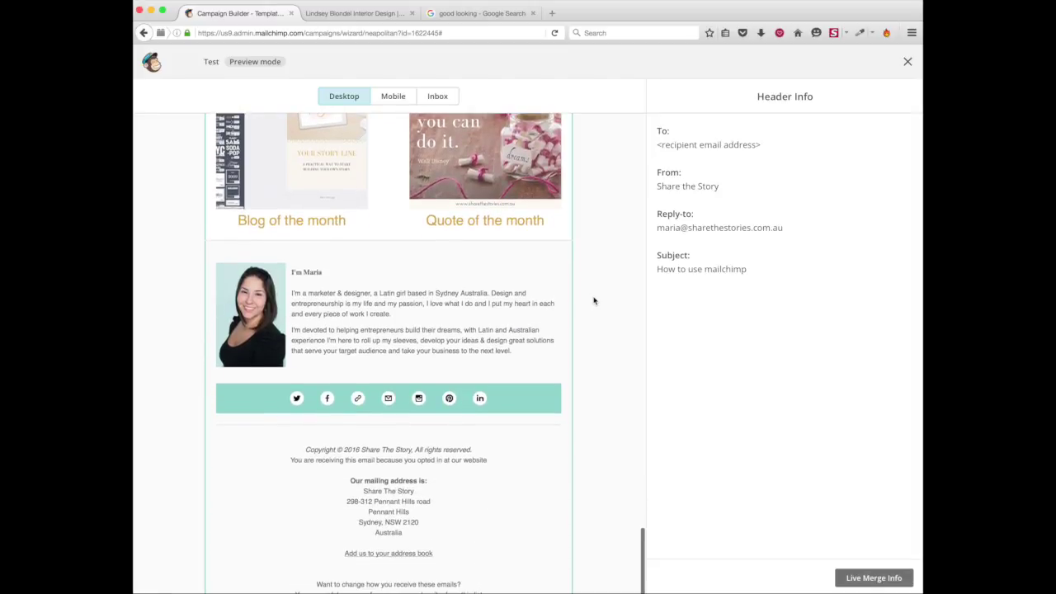
{"action": "scroll", "coordinate": [593, 300], "scroll_direction": "up", "scroll_amount": 20}
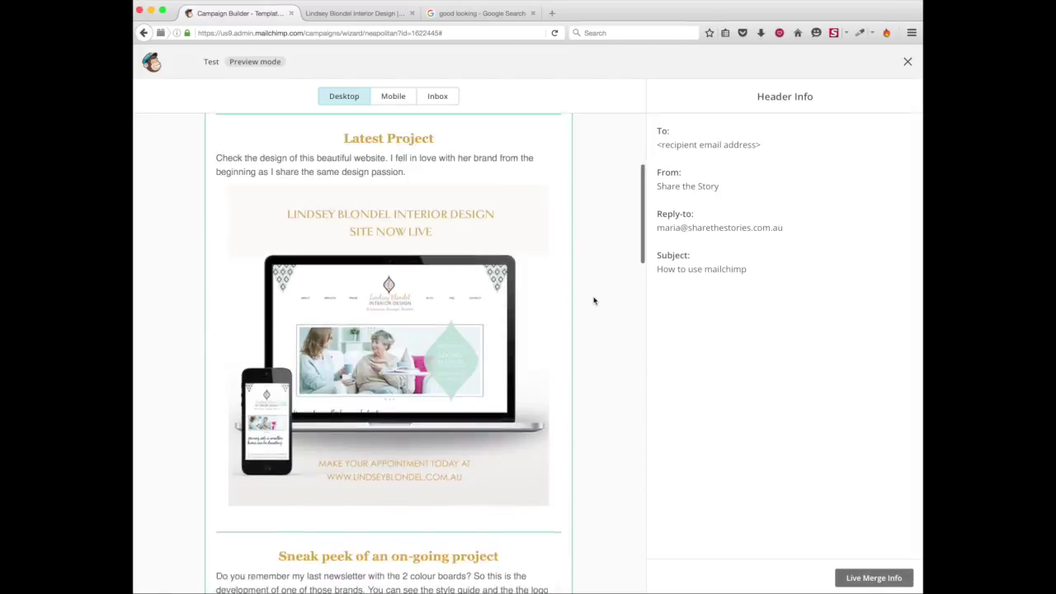
{"action": "scroll", "coordinate": [594, 301], "scroll_direction": "up", "scroll_amount": 8}
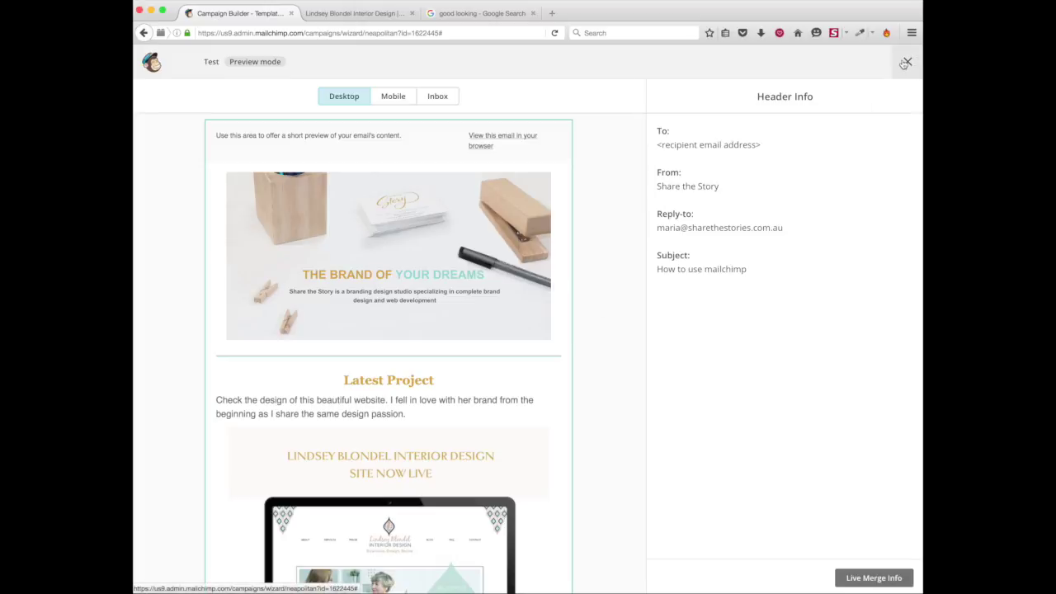
{"action": "left_click", "coordinate": [906, 62]}
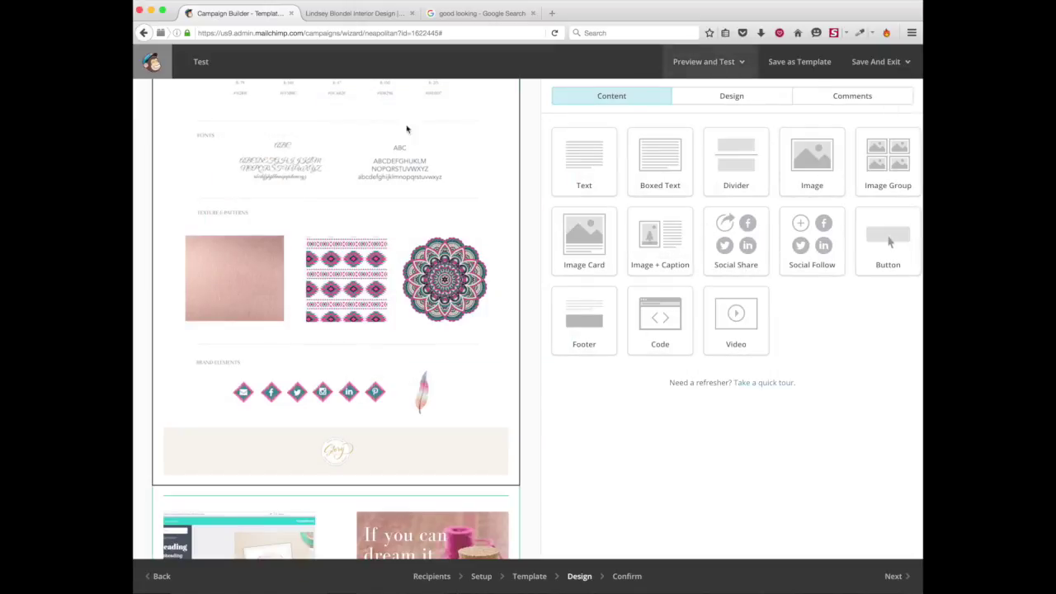
Replace the placeholder preview text above the header image with "How to create a newsletter in Mailchimp" and save the block.
{"action": "scroll", "coordinate": [406, 140], "scroll_direction": "up", "scroll_amount": 15}
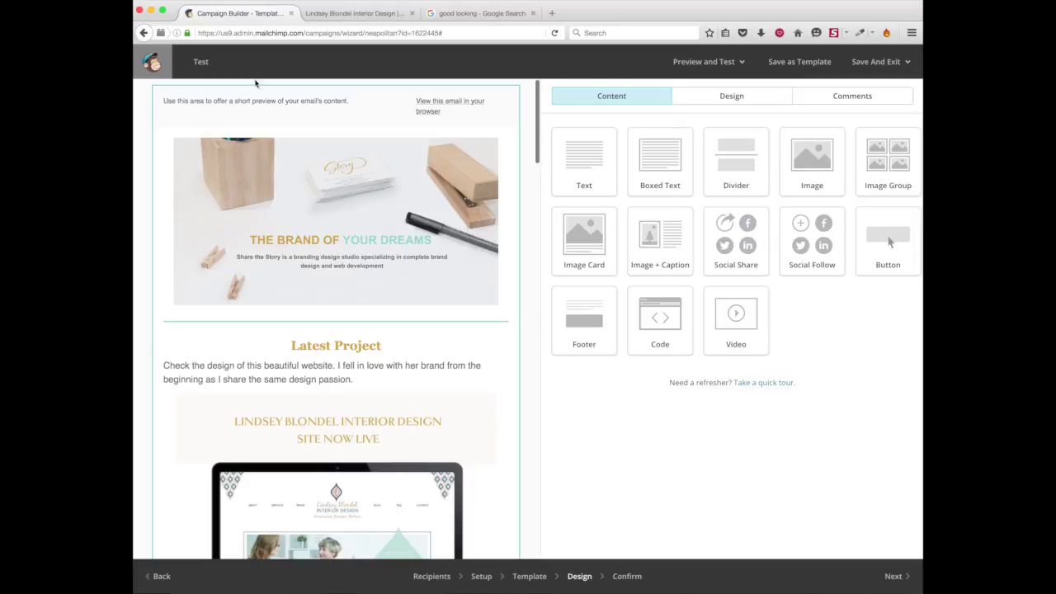
{"action": "left_click", "coordinate": [261, 101]}
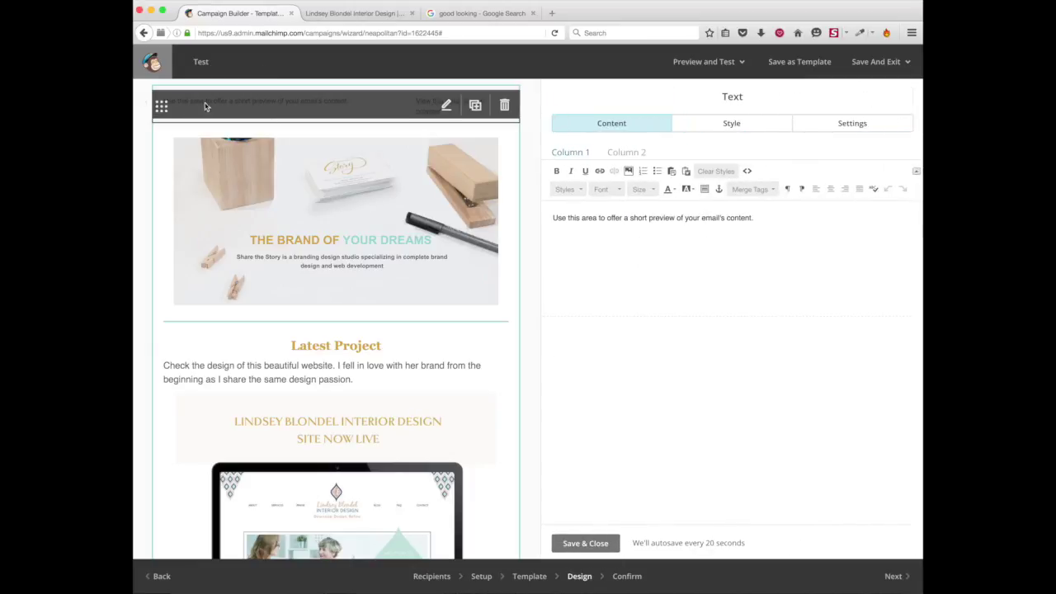
{"action": "triple_click", "coordinate": [626, 219]}
{"action": "key", "text": "BackSpace"}
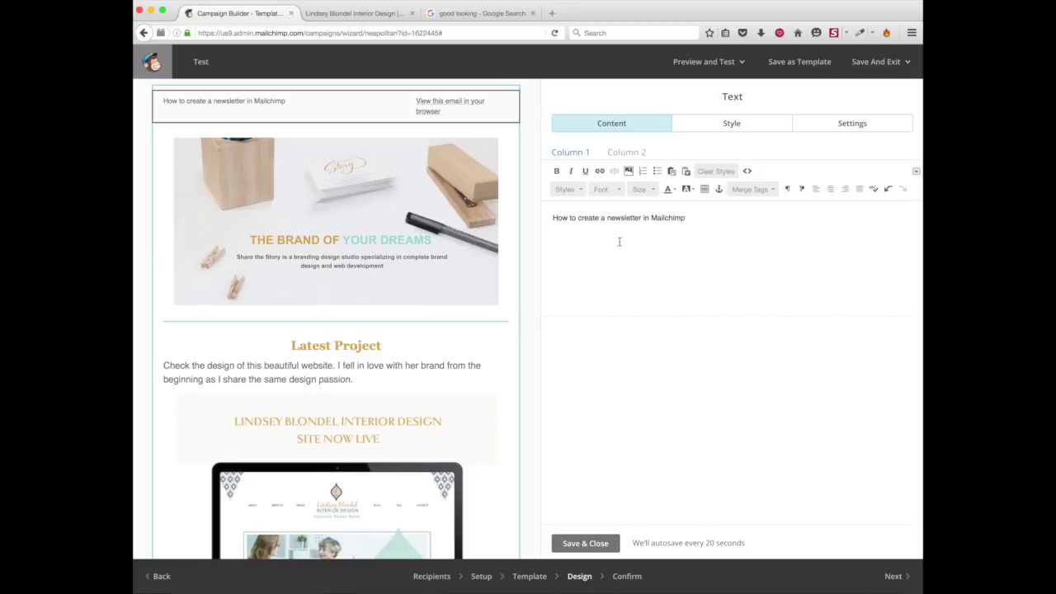
{"action": "left_click", "coordinate": [565, 541]}
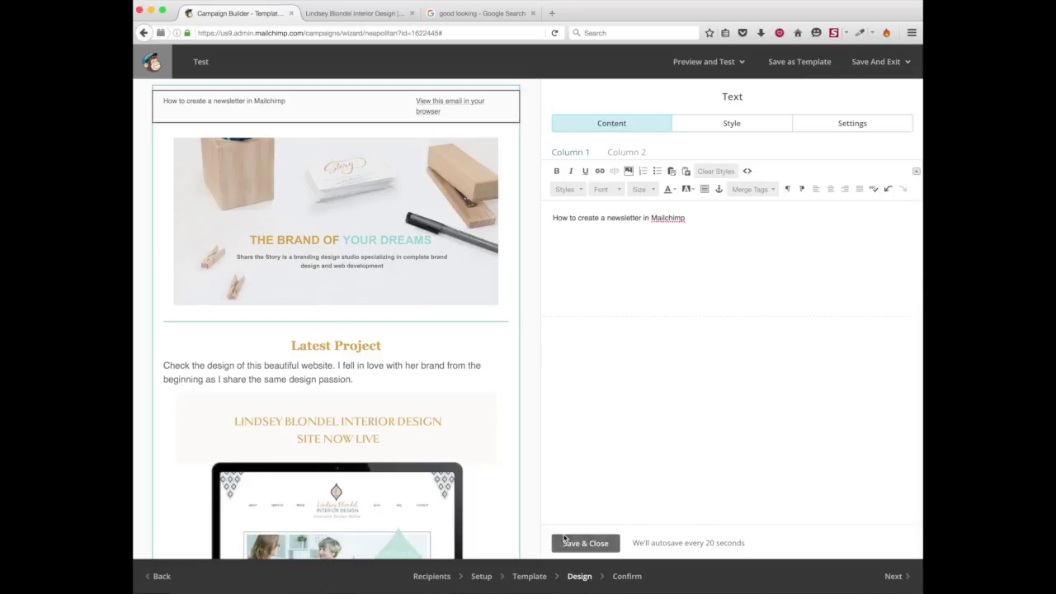
{"action": "left_click", "coordinate": [717, 66]}
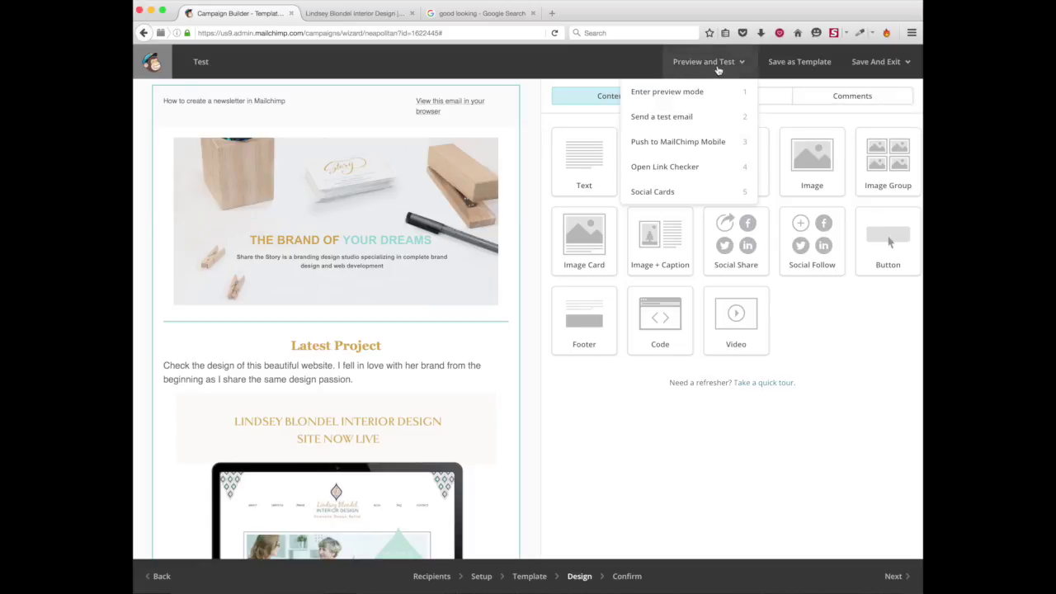
{"action": "left_click", "coordinate": [697, 121]}
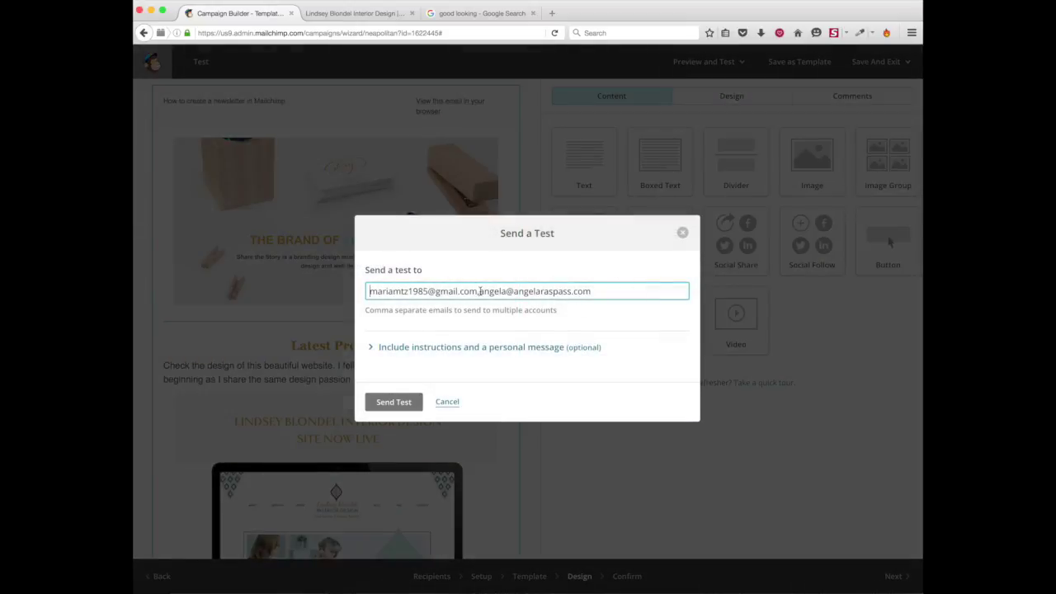
{"action": "left_click_drag", "start_coordinate": [479, 290], "coordinate": [636, 293]}
{"action": "key", "text": "BackSpace"}
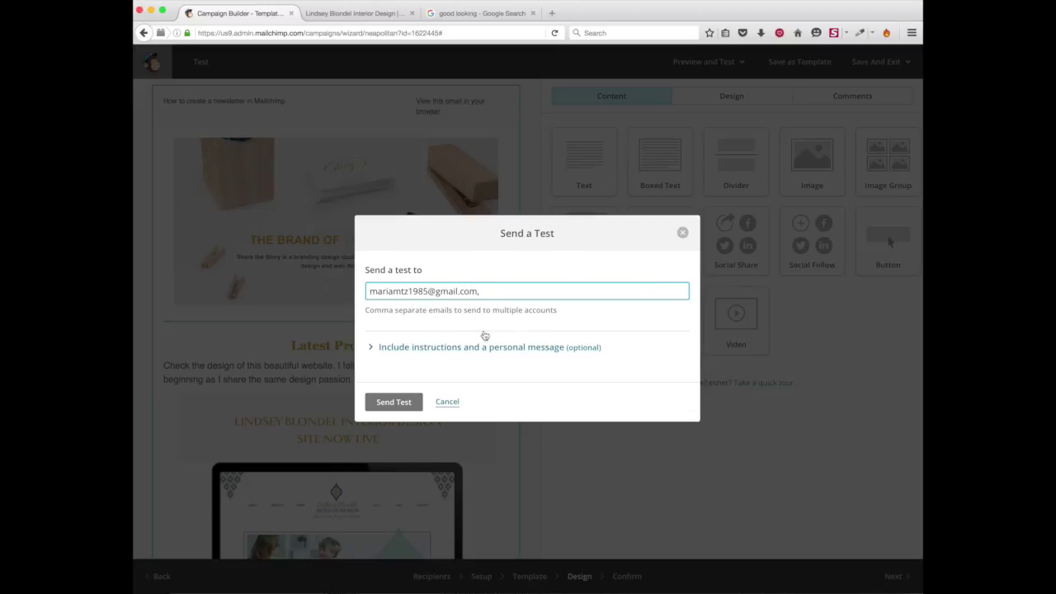
{"action": "left_click", "coordinate": [683, 235]}
Proceed to the campaign's Confirm stage and review the pre-send checklist from List through MonkeyRewards.
{"action": "scroll", "coordinate": [457, 327], "scroll_direction": "down", "scroll_amount": 10}
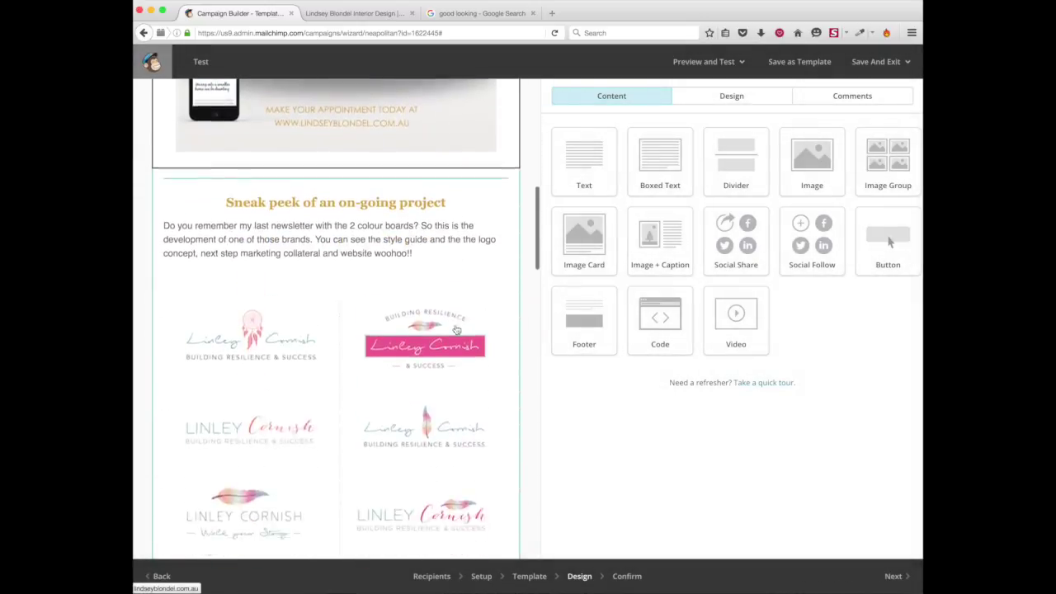
{"action": "scroll", "coordinate": [456, 328], "scroll_direction": "down", "scroll_amount": 15}
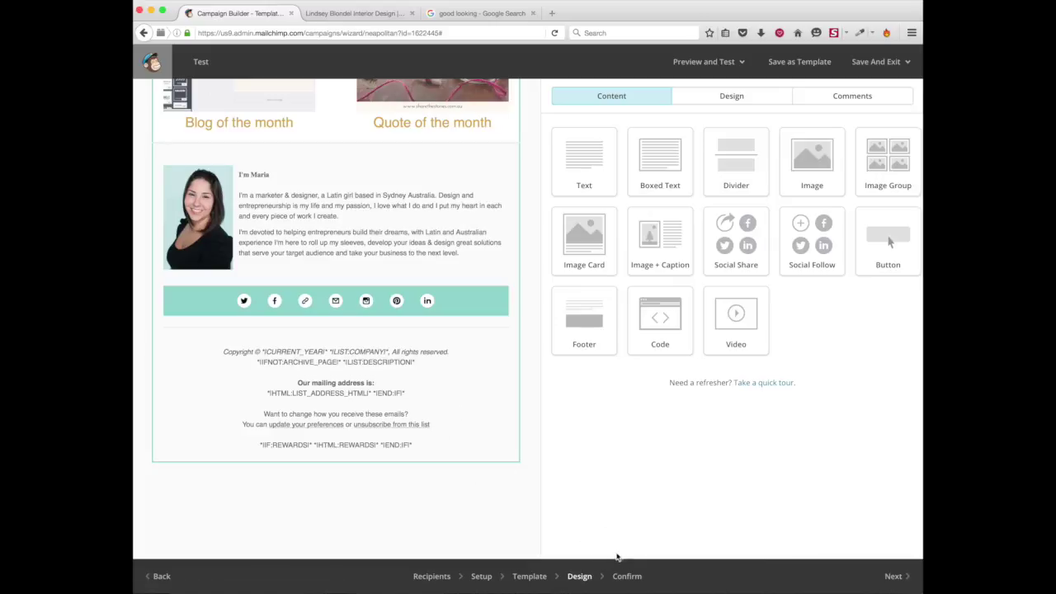
{"action": "left_click", "coordinate": [627, 577]}
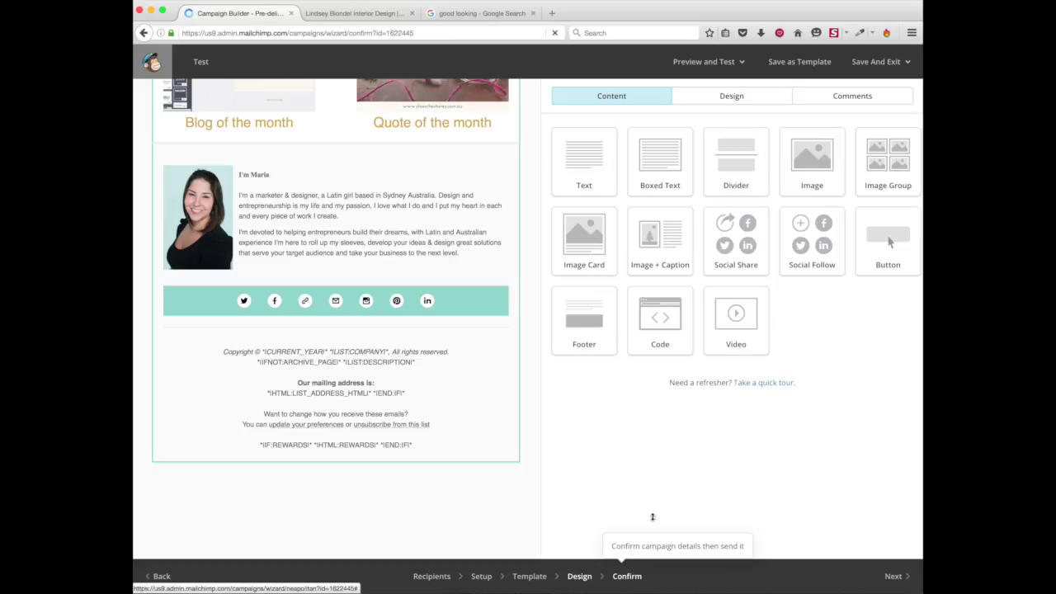
{"action": "scroll", "coordinate": [655, 405], "scroll_direction": "down", "scroll_amount": 5}
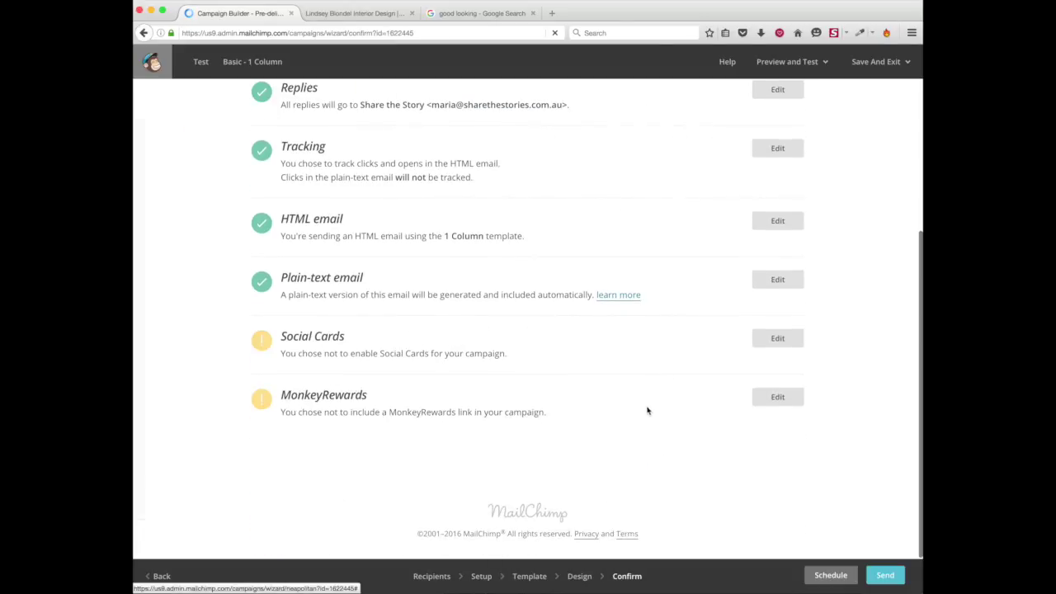
{"action": "scroll", "coordinate": [675, 453], "scroll_direction": "up", "scroll_amount": 5}
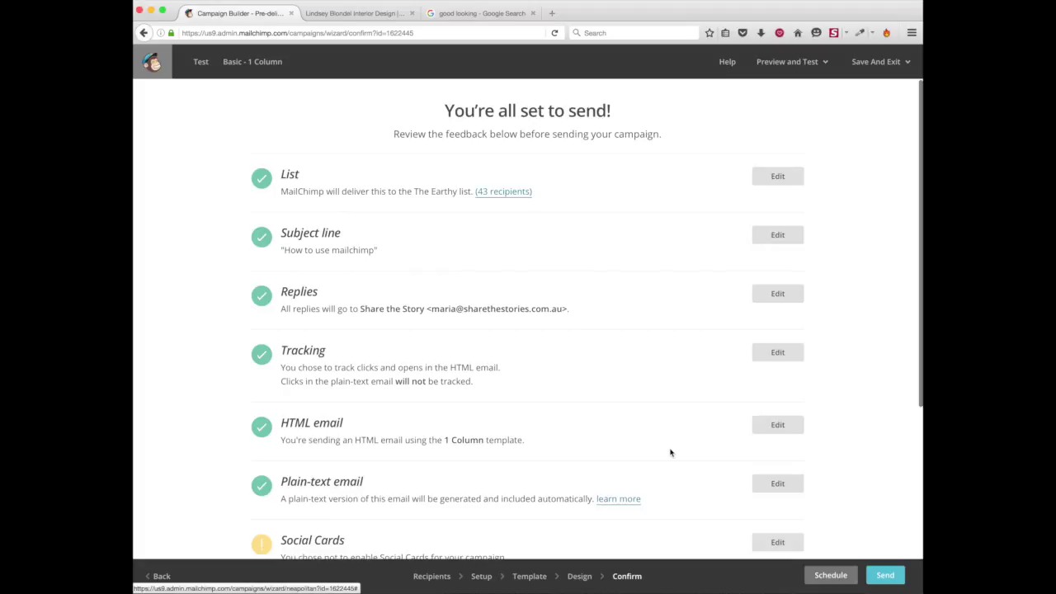
{"action": "scroll", "coordinate": [677, 455], "scroll_direction": "down", "scroll_amount": 5}
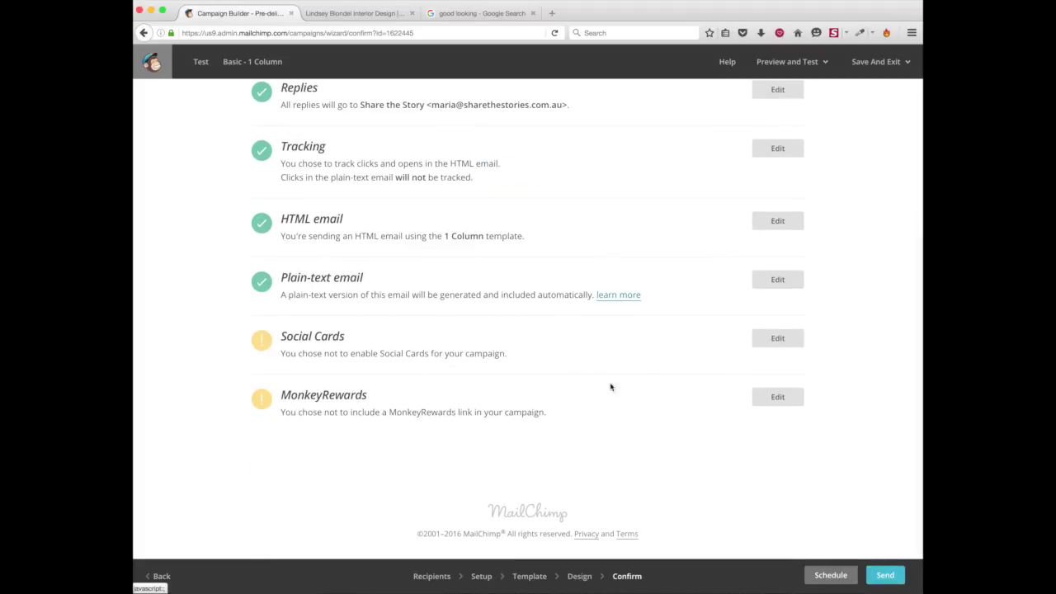
{"action": "scroll", "coordinate": [577, 405], "scroll_direction": "up", "scroll_amount": 2}
{"action": "scroll", "coordinate": [540, 405], "scroll_direction": "up", "scroll_amount": 3}
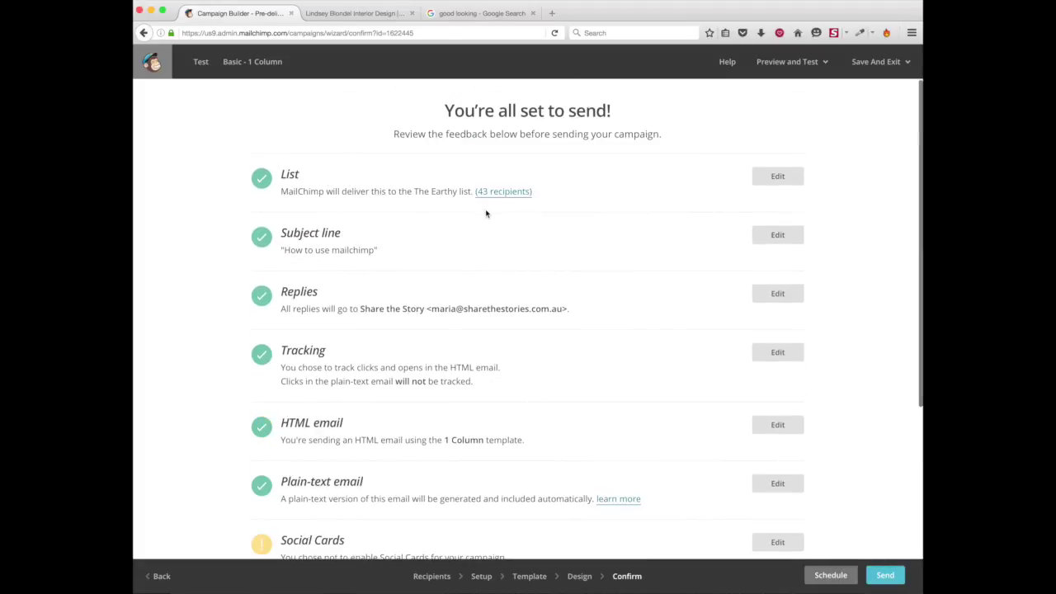